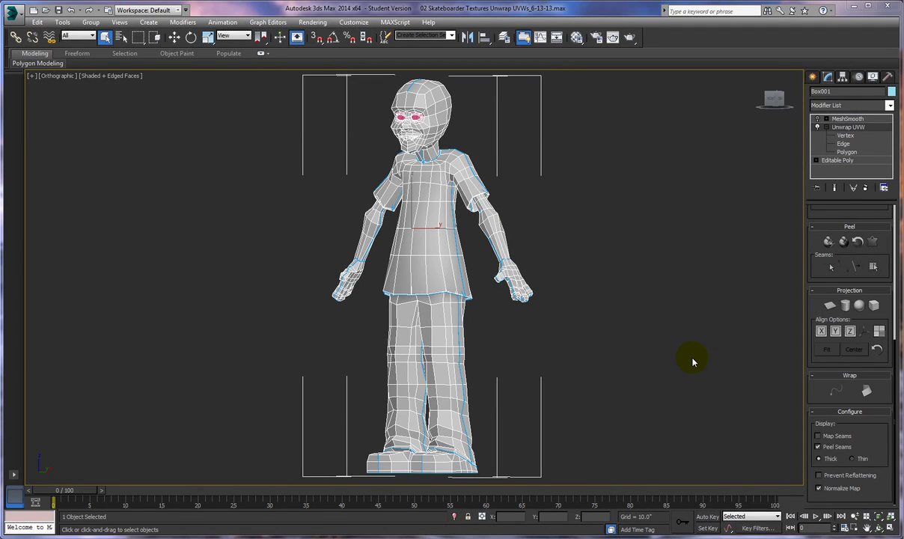
In Unwrap UVW polygon mode, select a head face and expand the selection to the peel seams around the whole head.
{"action": "left_click", "coordinate": [843, 152]}
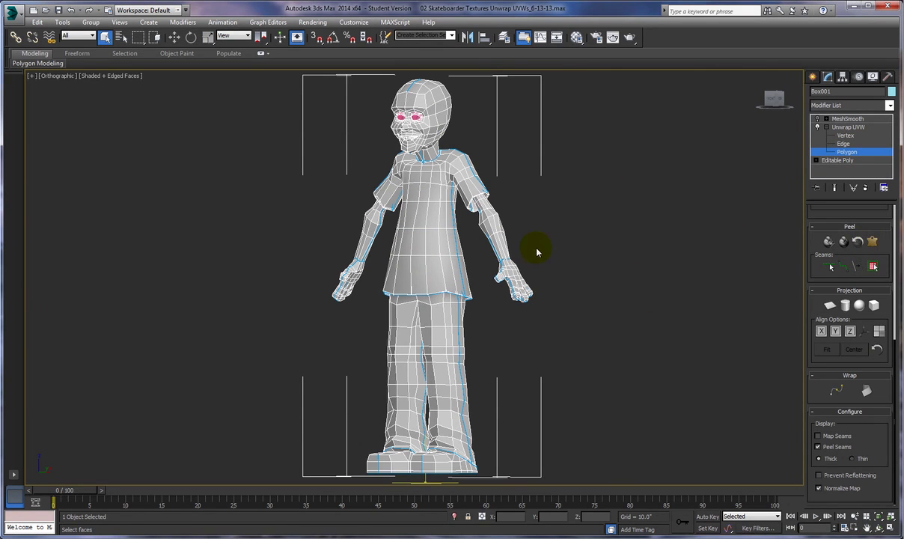
{"action": "left_click", "coordinate": [438, 96]}
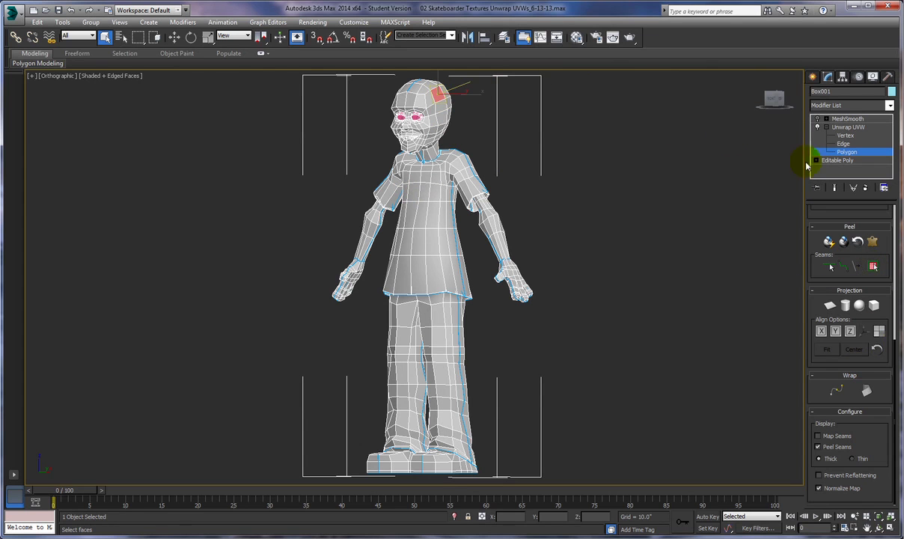
{"action": "left_click", "coordinate": [842, 153]}
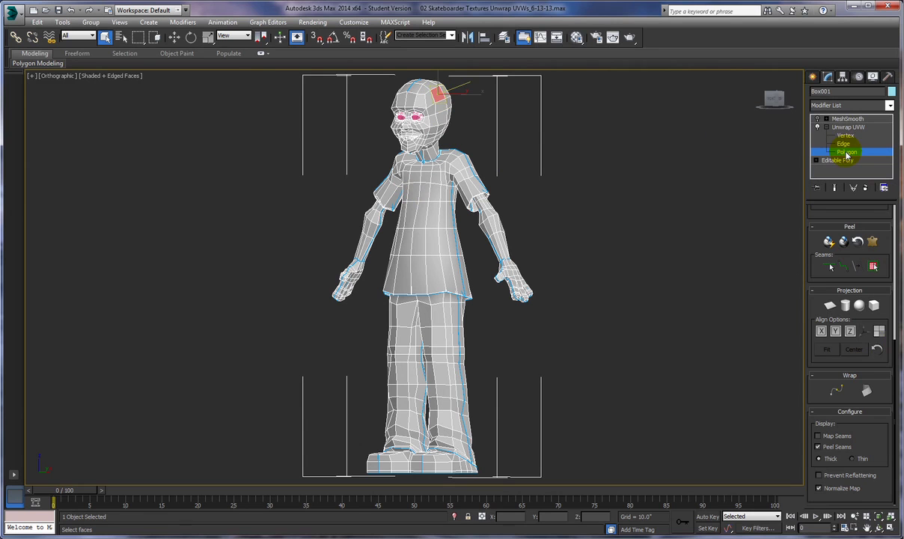
{"action": "left_click", "coordinate": [840, 144]}
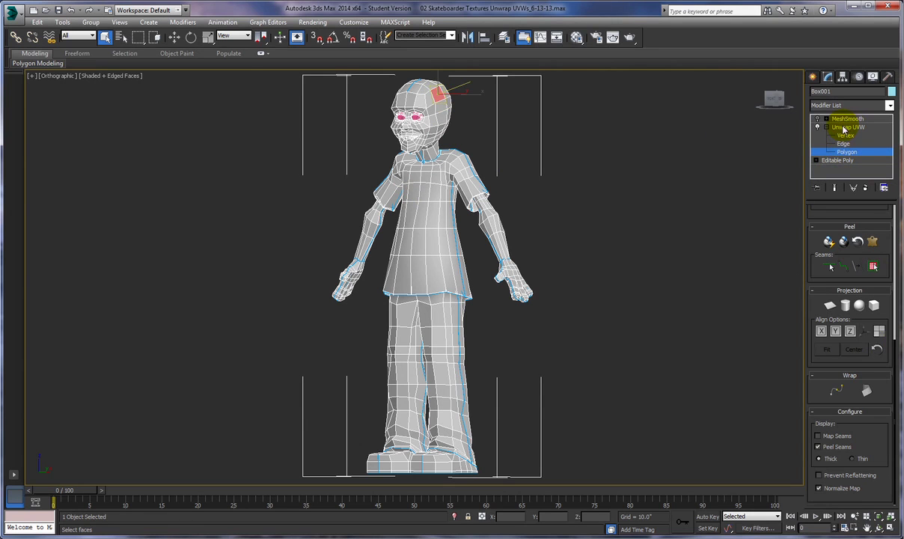
{"action": "left_click", "coordinate": [843, 151]}
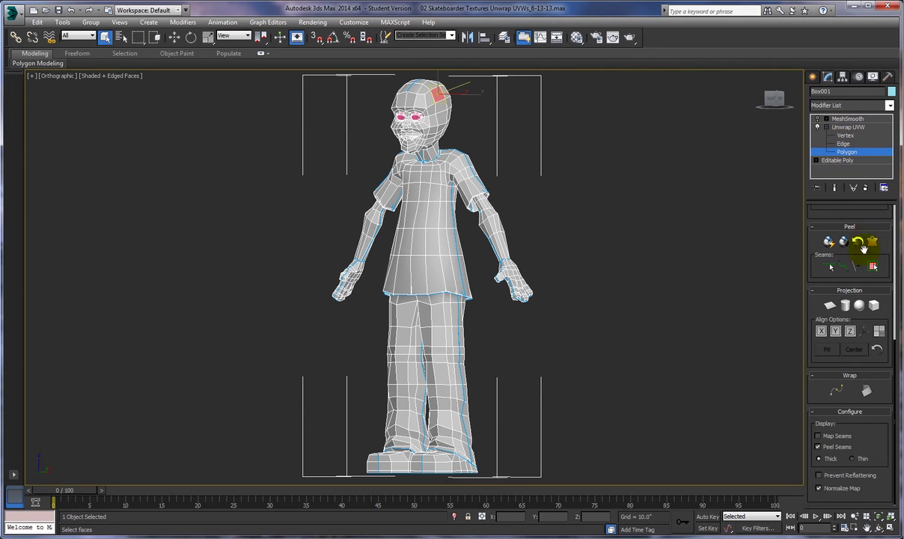
{"action": "left_click", "coordinate": [873, 267]}
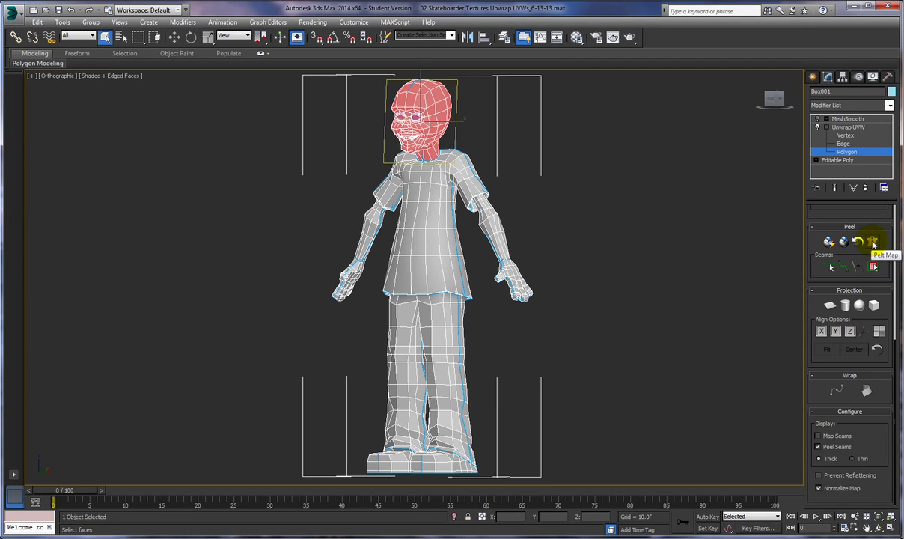
Start a Pelt Map on the selected head faces and scale all its stretcher points outward to about twice the ring's size.
{"action": "left_click", "coordinate": [872, 243]}
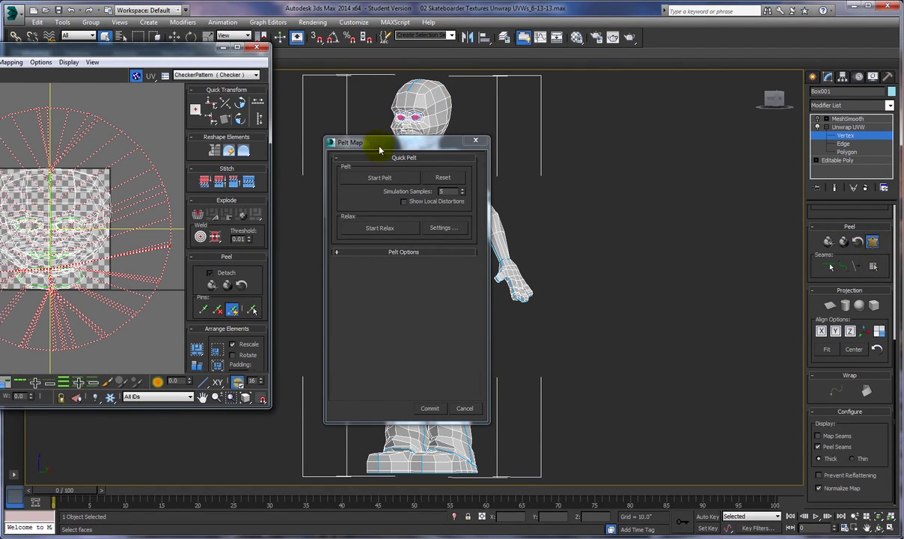
{"action": "left_click_drag", "start_coordinate": [403, 142], "coordinate": [480, 119]}
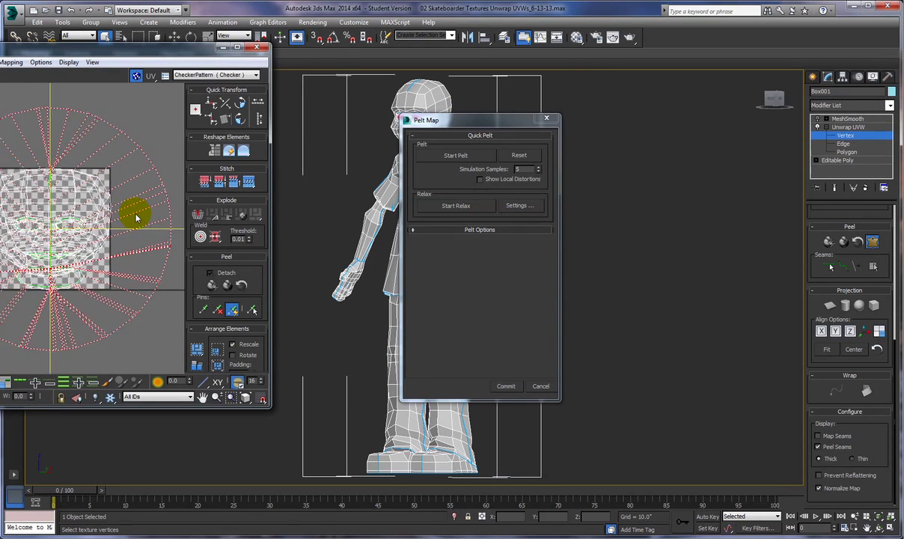
{"action": "scroll", "coordinate": [136, 218], "scroll_direction": "down", "scroll_amount": 3}
{"action": "scroll", "coordinate": [133, 211], "scroll_direction": "up", "scroll_amount": 1}
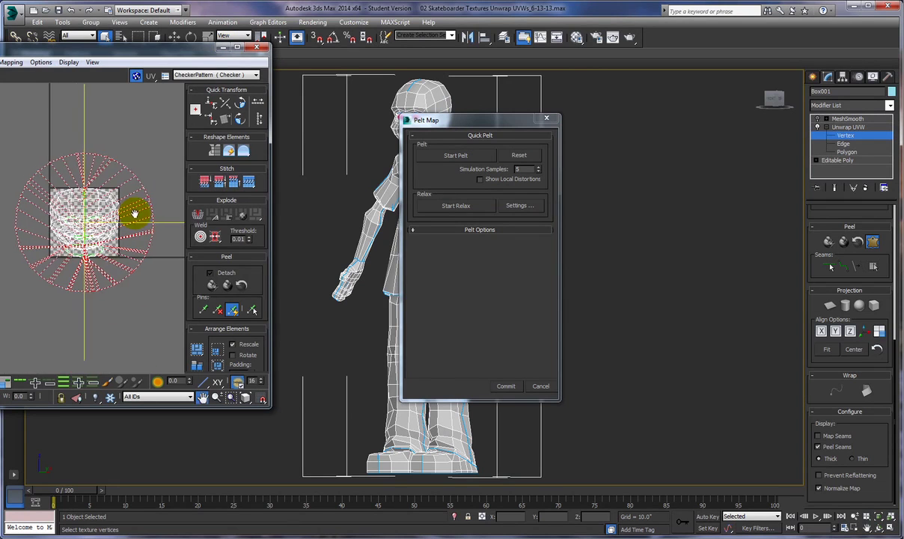
{"action": "middle_click_drag", "start_coordinate": [133, 212], "coordinate": [110, 214]}
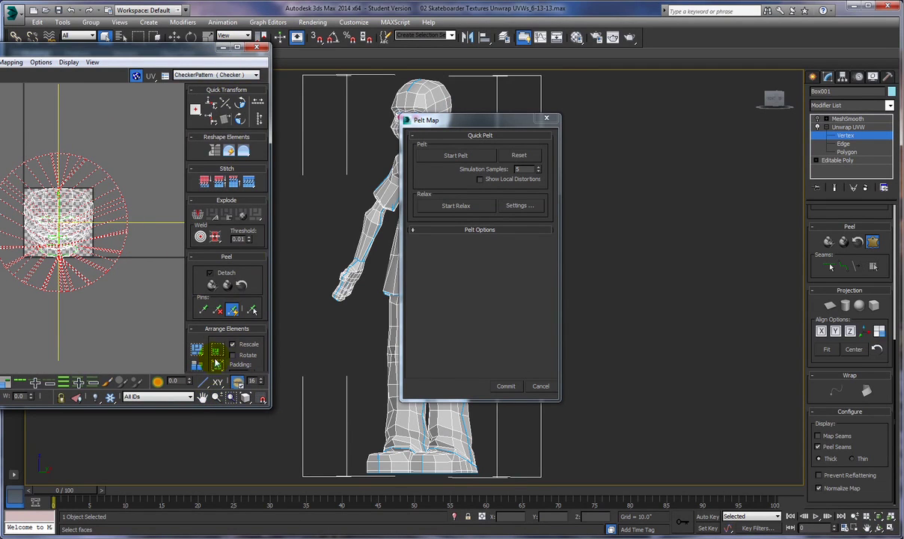
{"action": "left_click", "coordinate": [216, 399]}
{"action": "left_click_drag", "start_coordinate": [120, 269], "coordinate": [115, 248]}
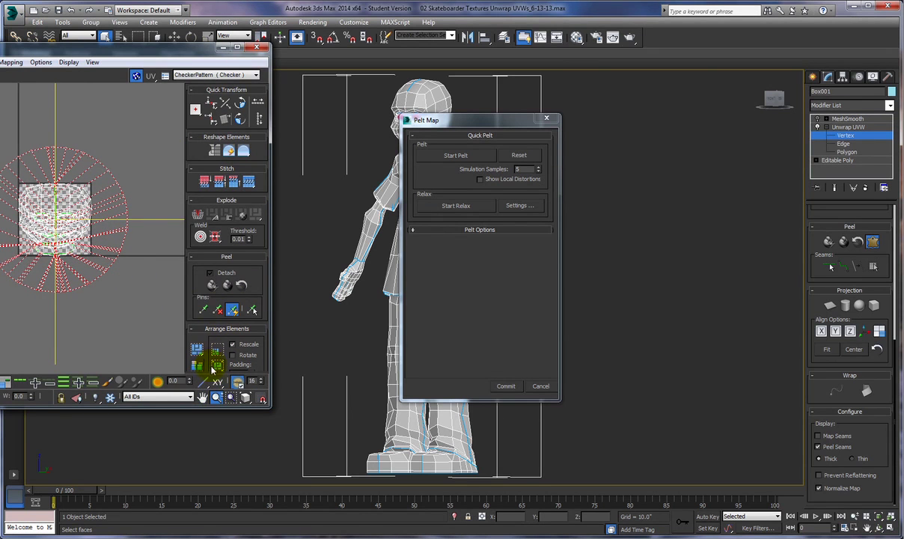
{"action": "left_click", "coordinate": [202, 395]}
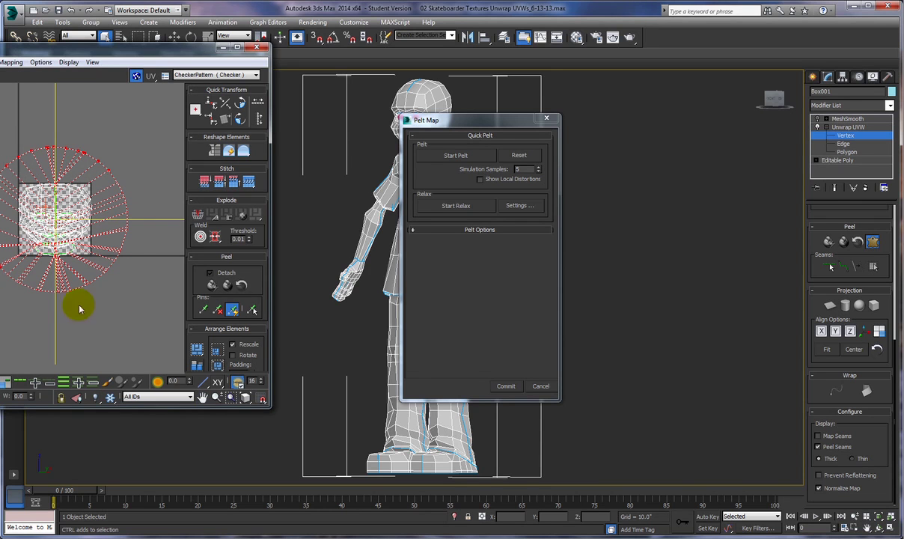
{"action": "left_click", "coordinate": [123, 228]}
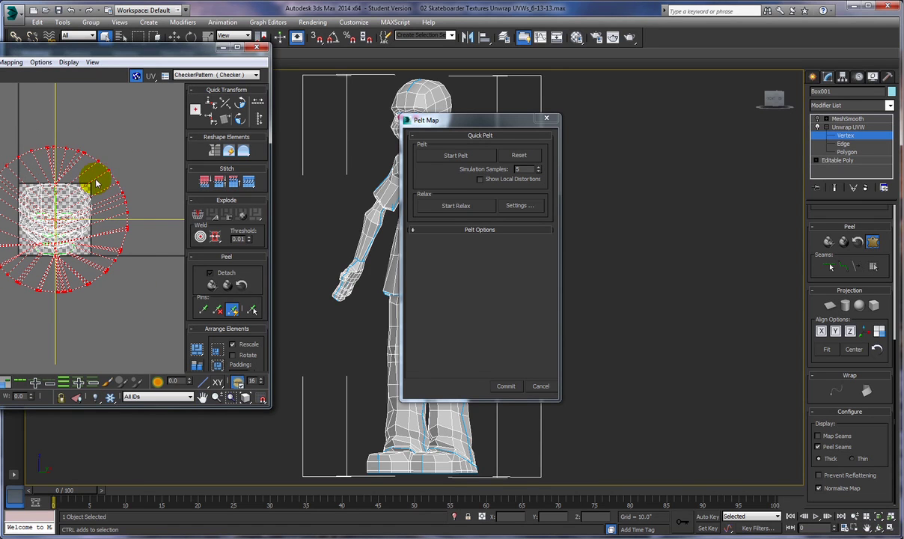
{"action": "scroll", "coordinate": [148, 193], "scroll_direction": "down", "scroll_amount": 2}
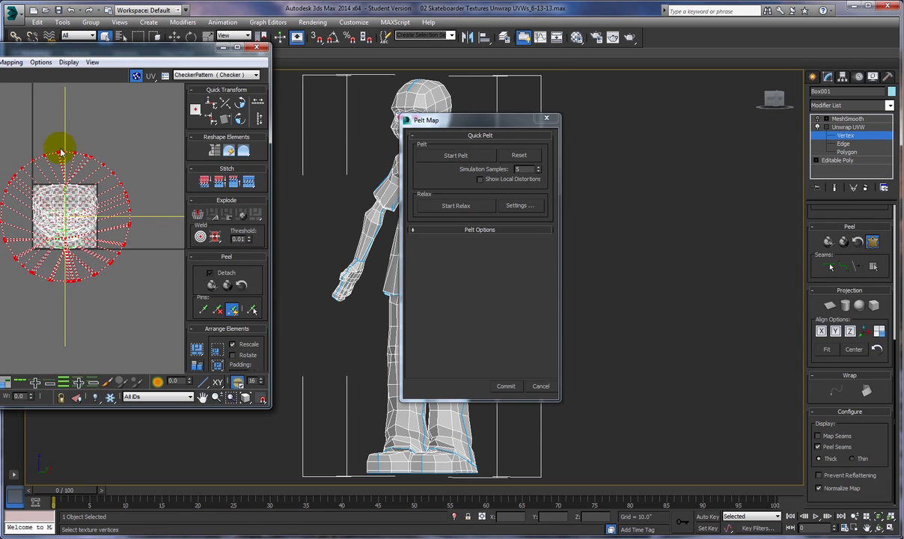
{"action": "left_click_drag", "start_coordinate": [63, 149], "coordinate": [64, 88]}
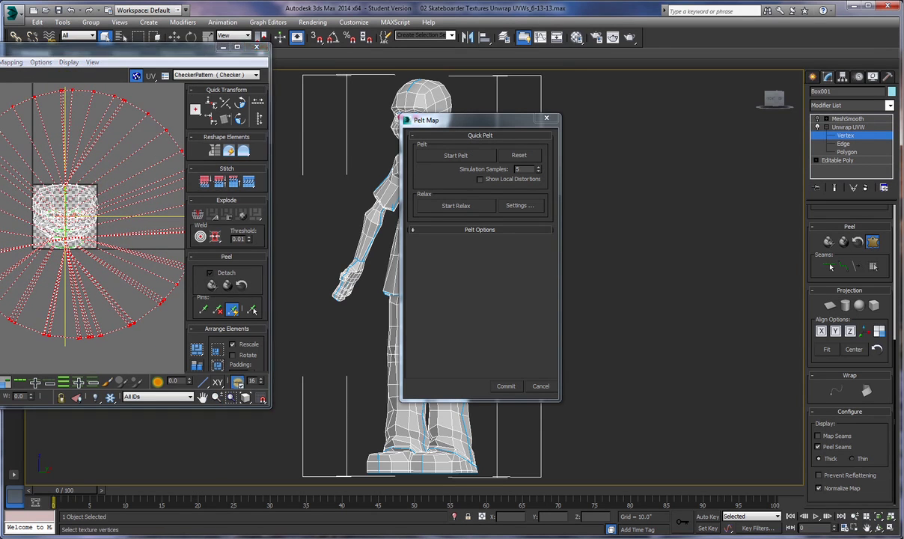
{"action": "left_click_drag", "start_coordinate": [75, 89], "coordinate": [63, 89]}
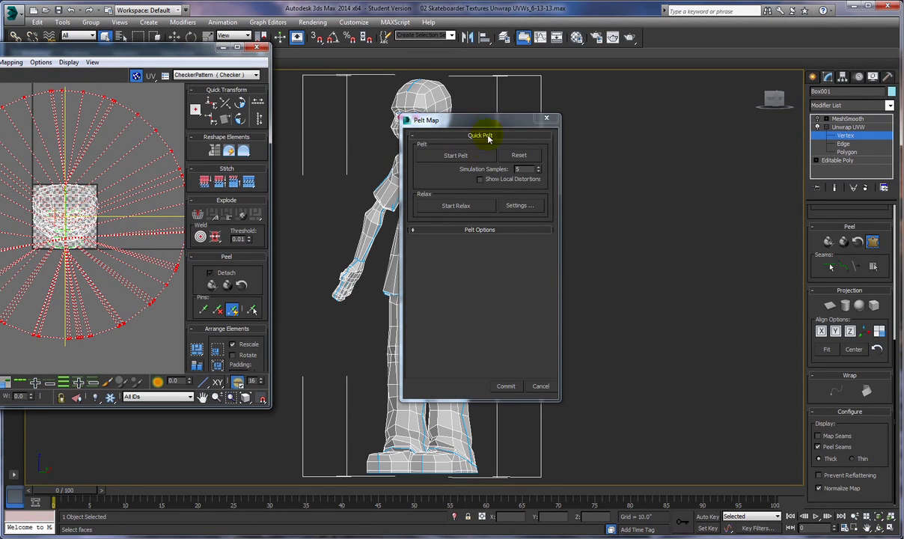
Try pelting and relaxing the head's UVs, then cancel the Pelt Map.
{"action": "left_click_drag", "start_coordinate": [485, 122], "coordinate": [379, 65]}
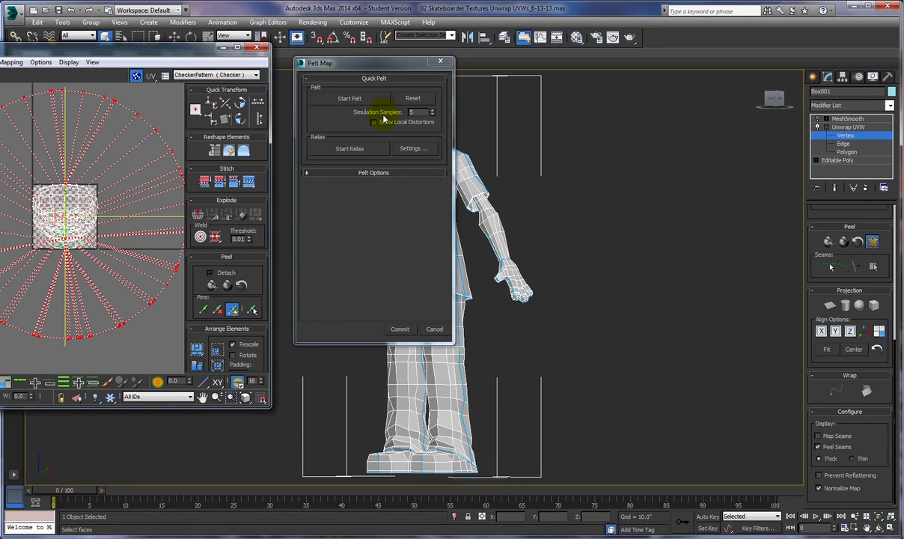
{"action": "left_click", "coordinate": [362, 100]}
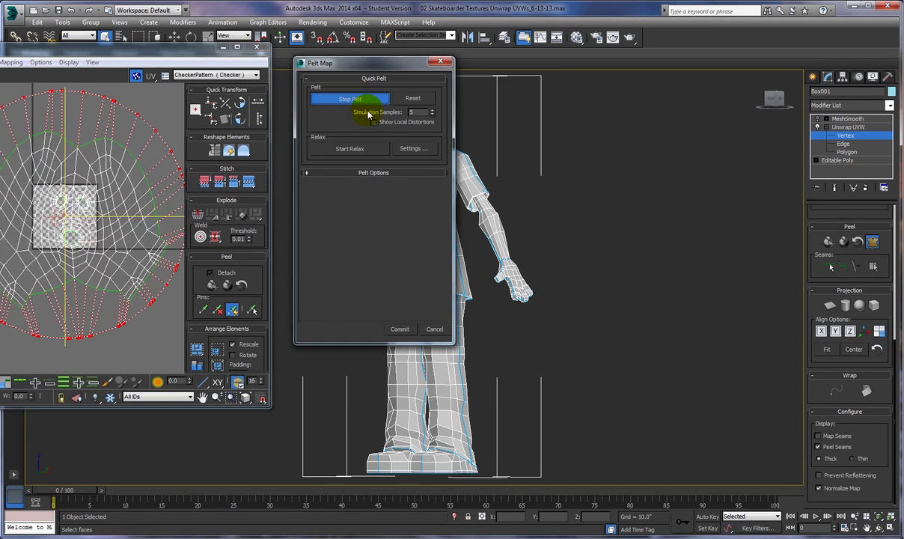
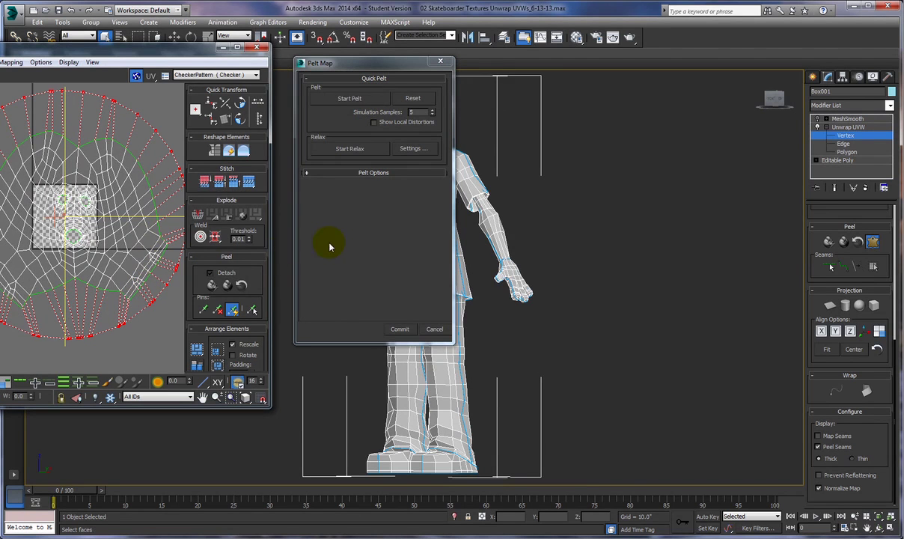
{"action": "left_click", "coordinate": [350, 150]}
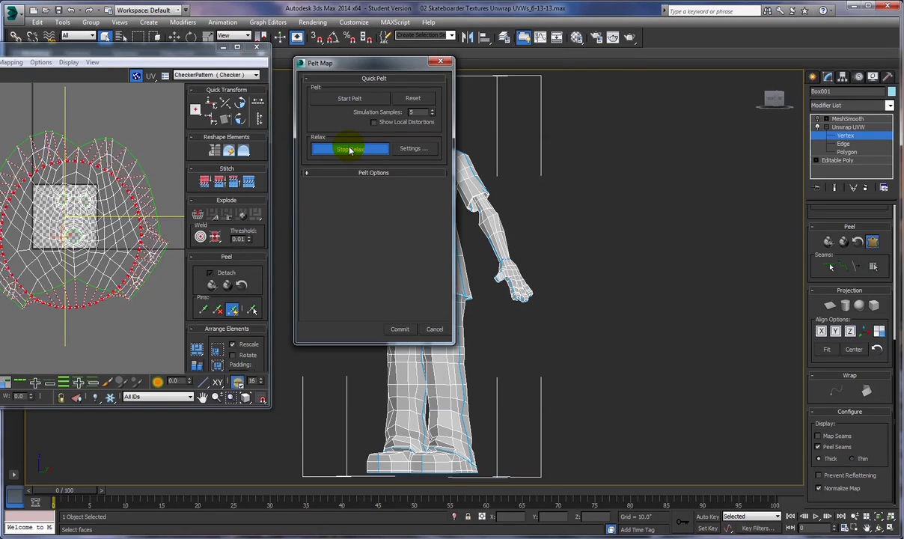
{"action": "left_click", "coordinate": [434, 329]}
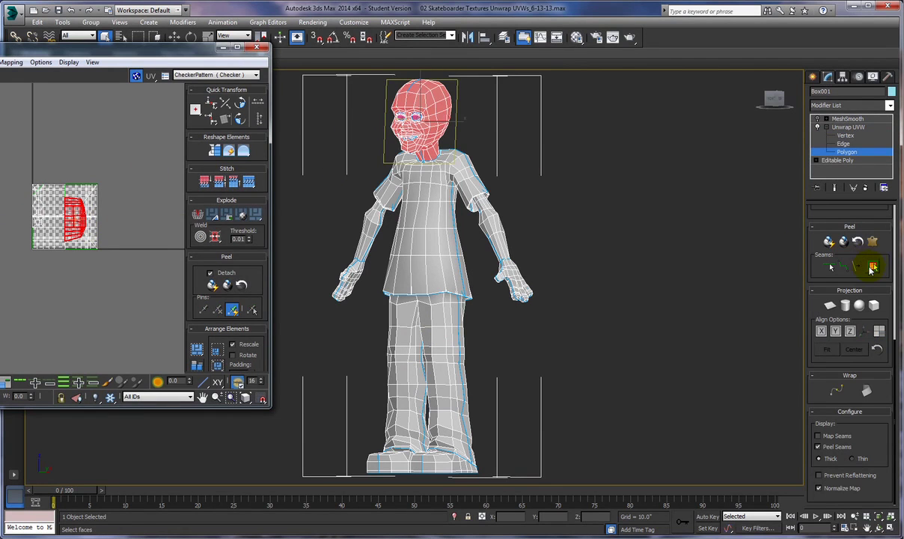
Restart the Pelt Map on the head faces, select all the stretcher points and scale the ring to about twice its size.
{"action": "left_click", "coordinate": [873, 242]}
{"action": "left_click", "coordinate": [246, 294]}
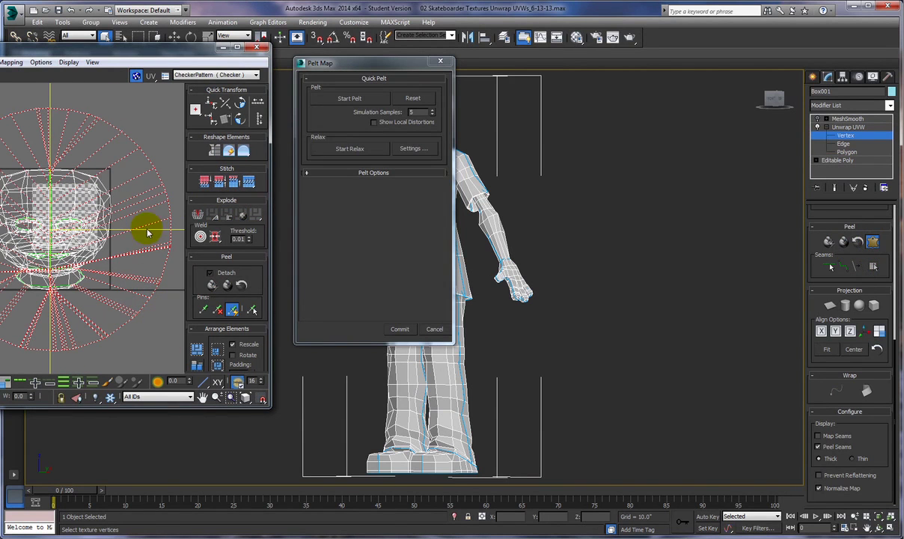
{"action": "scroll", "coordinate": [148, 234], "scroll_direction": "down", "scroll_amount": 4}
{"action": "scroll", "coordinate": [147, 233], "scroll_direction": "up", "scroll_amount": 2}
{"action": "middle_click_drag", "start_coordinate": [147, 233], "coordinate": [102, 236]}
{"action": "left_click_drag", "start_coordinate": [0, 146], "coordinate": [133, 189]}
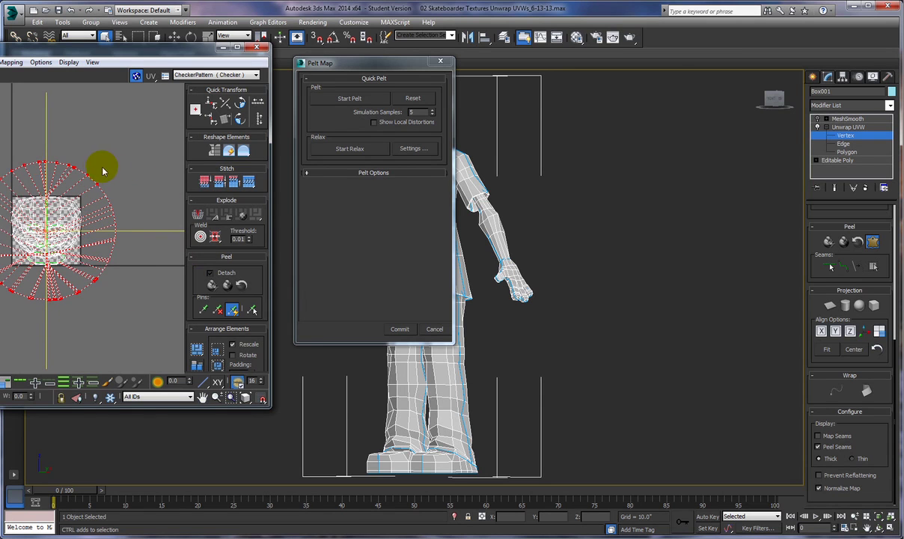
{"action": "left_click_drag", "start_coordinate": [92, 165], "coordinate": [131, 304]}
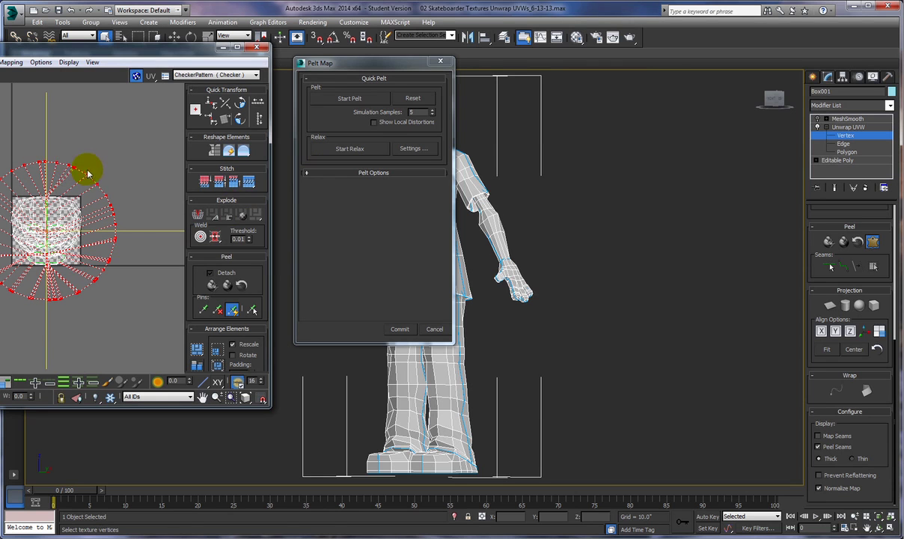
{"action": "left_click_drag", "start_coordinate": [73, 166], "coordinate": [69, 107]}
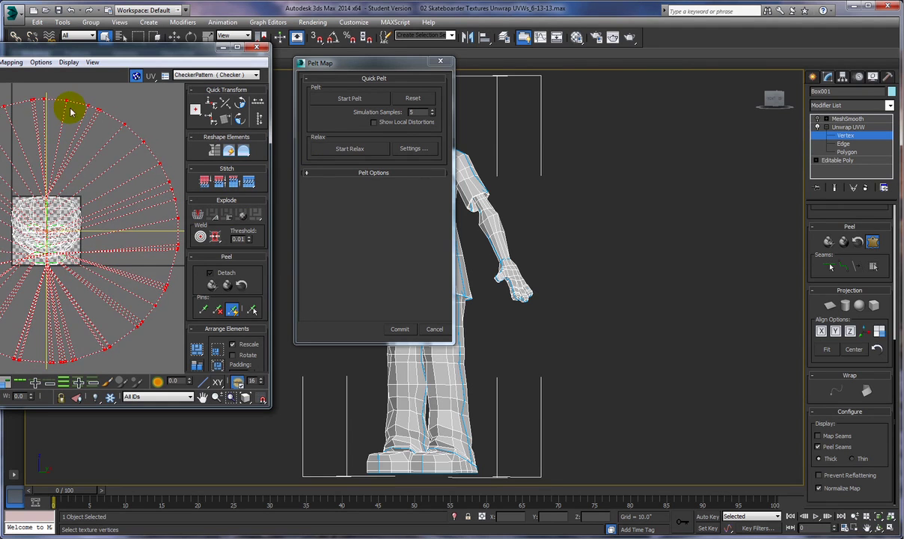
Run the pelt simulation on the head's UVs, commit the result without relaxing, and close the UV editor.
{"action": "left_click", "coordinate": [349, 99]}
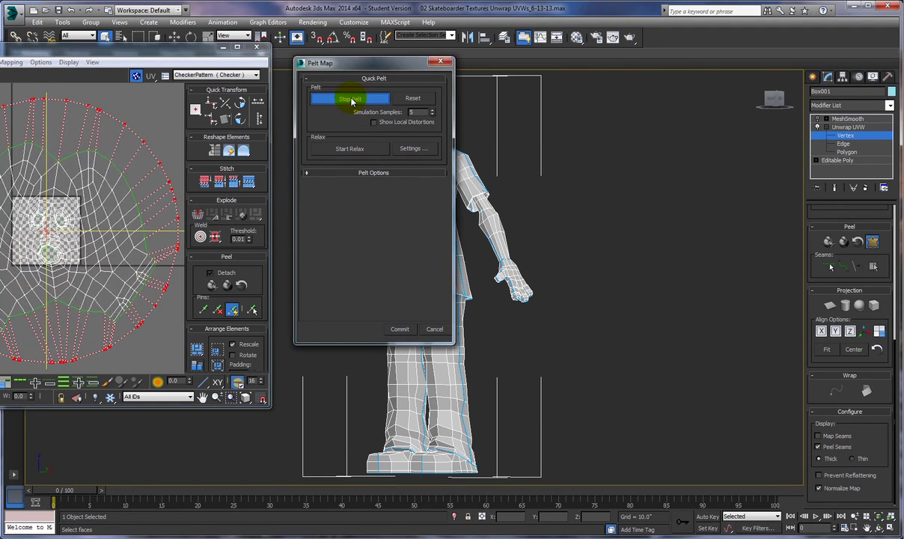
{"action": "left_click", "coordinate": [38, 314]}
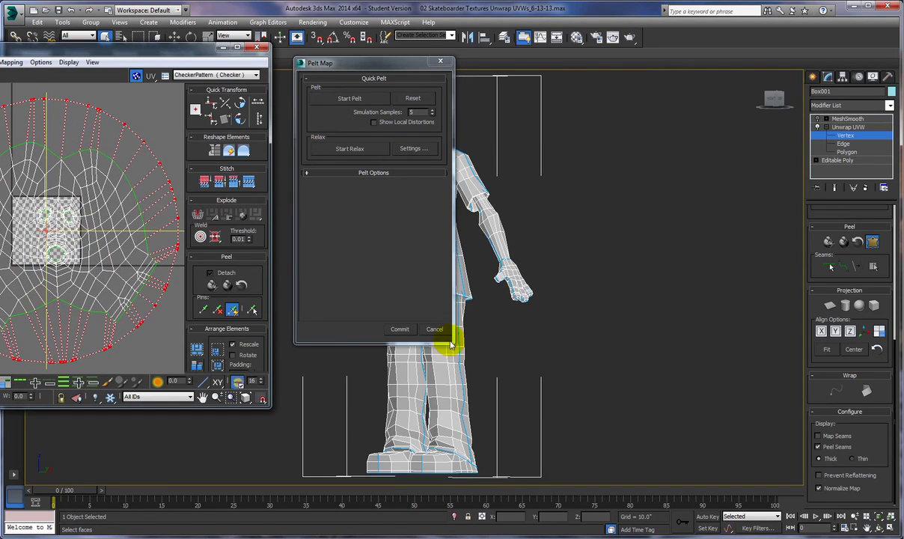
{"action": "left_click", "coordinate": [399, 330]}
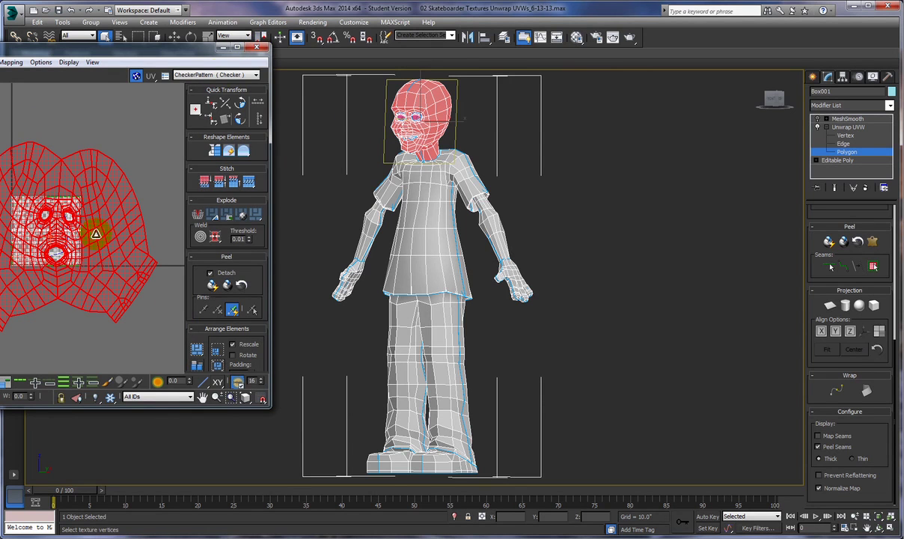
{"action": "left_click", "coordinate": [257, 49]}
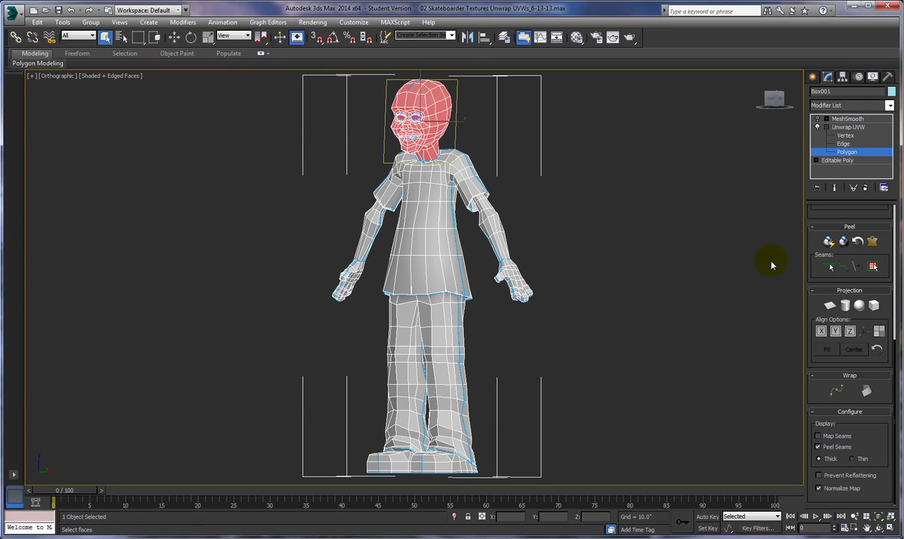
Deselect the head, then select a shirt front face and expand the selection to the peel seams around the whole shirt.
{"action": "left_click", "coordinate": [561, 212]}
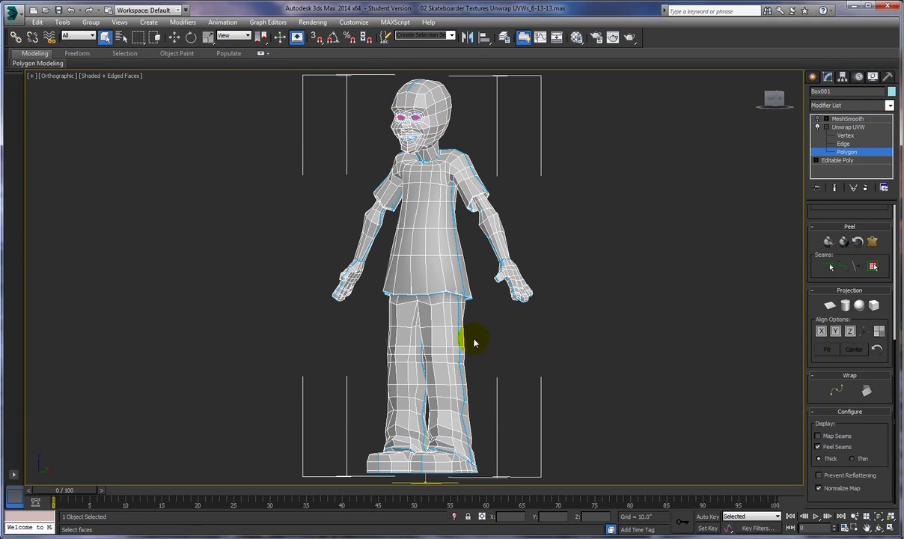
{"action": "left_click", "coordinate": [423, 192]}
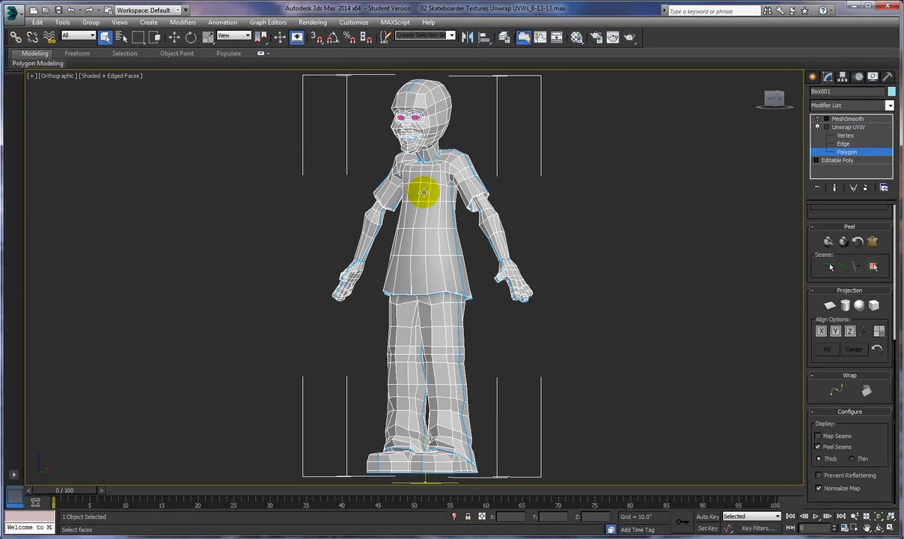
{"action": "left_click", "coordinate": [873, 266]}
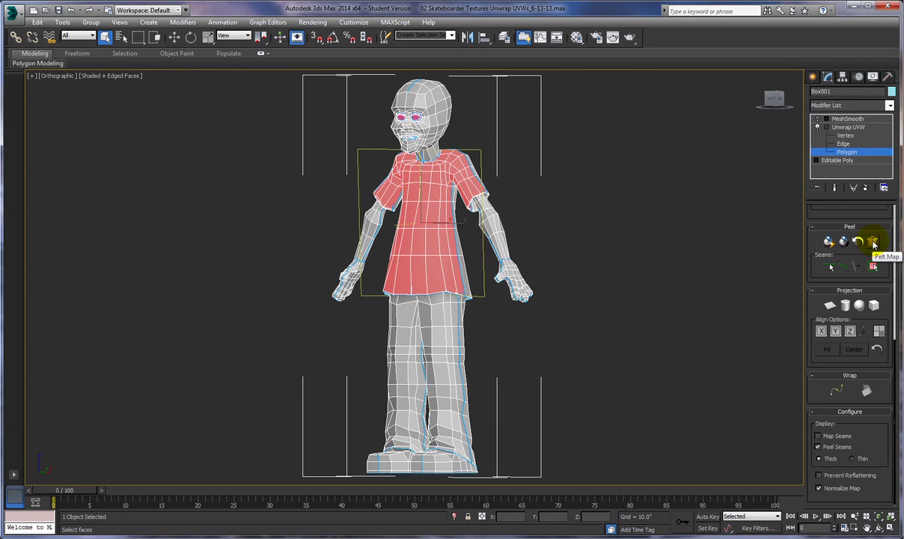
Start a Pelt Map on the shirt front, select all the stretcher points and scale the ring to about 1.4 times its size.
{"action": "left_click", "coordinate": [873, 243]}
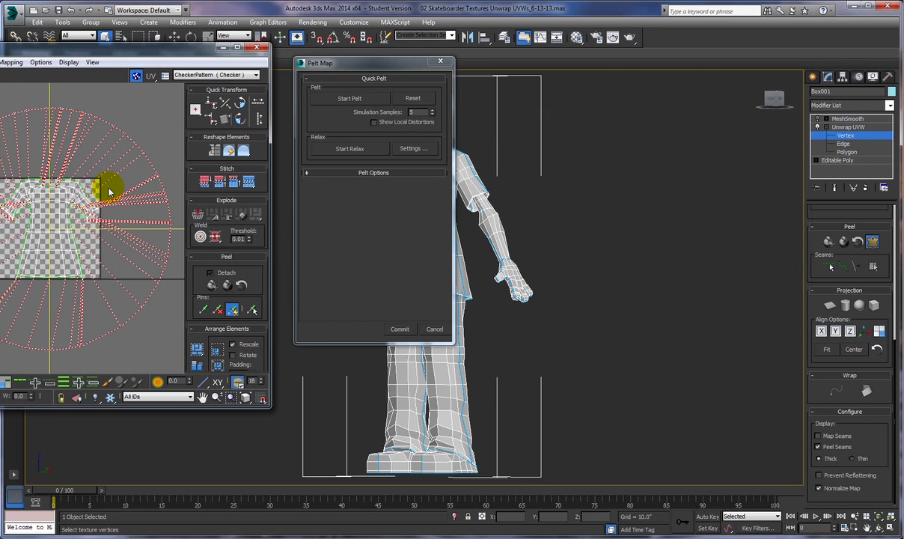
{"action": "scroll", "coordinate": [109, 191], "scroll_direction": "down", "scroll_amount": 3}
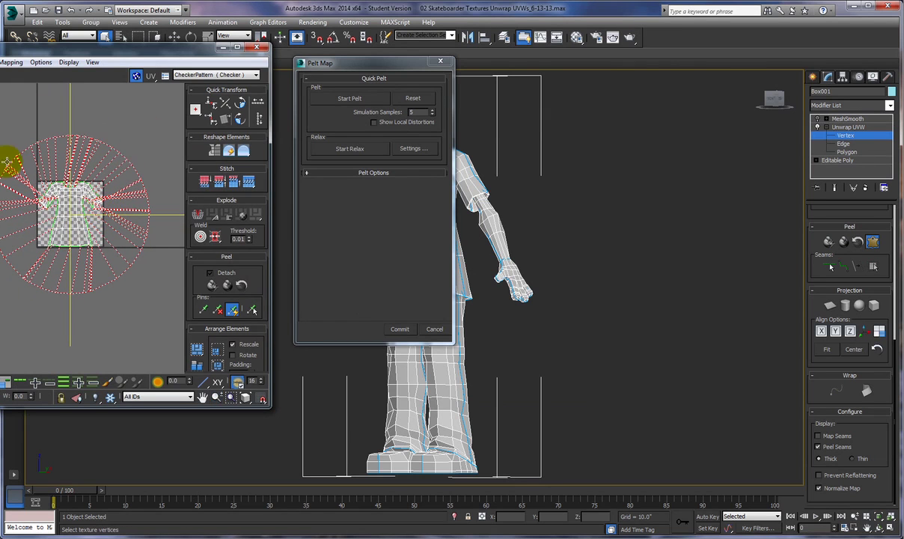
{"action": "left_click_drag", "start_coordinate": [139, 169], "coordinate": [2, 129]}
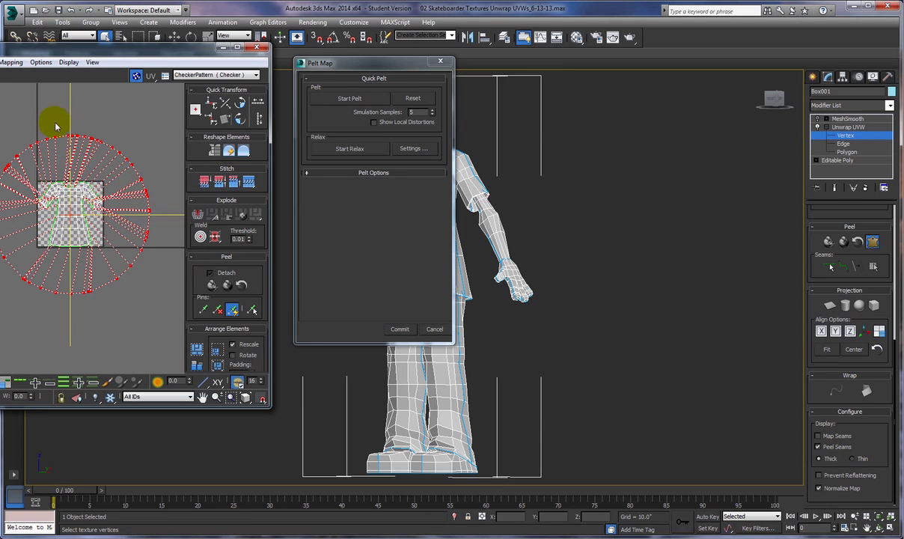
{"action": "left_click_drag", "start_coordinate": [68, 133], "coordinate": [64, 99]}
Run the pelt simulation on the shirt front's UVs, commit the result without relaxing, and close the UV editor.
{"action": "left_click", "coordinate": [350, 98]}
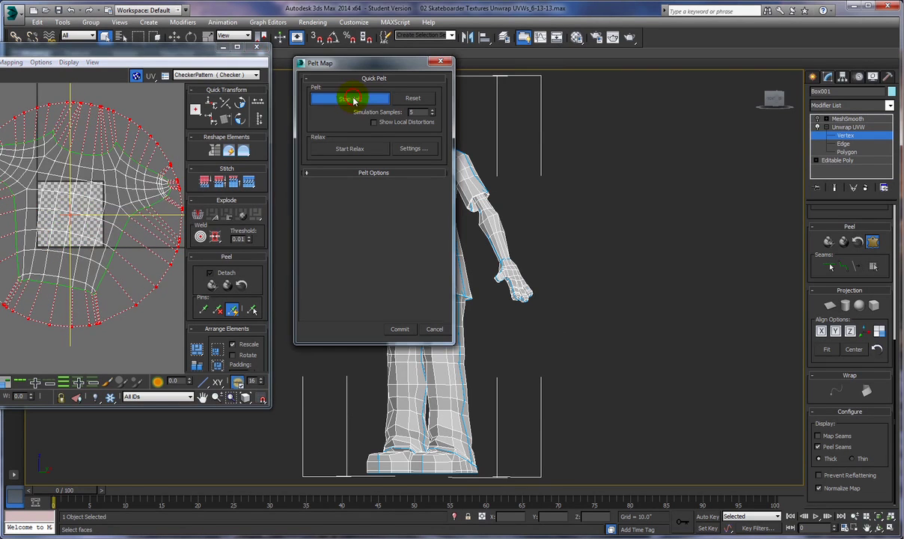
{"action": "left_click", "coordinate": [401, 329]}
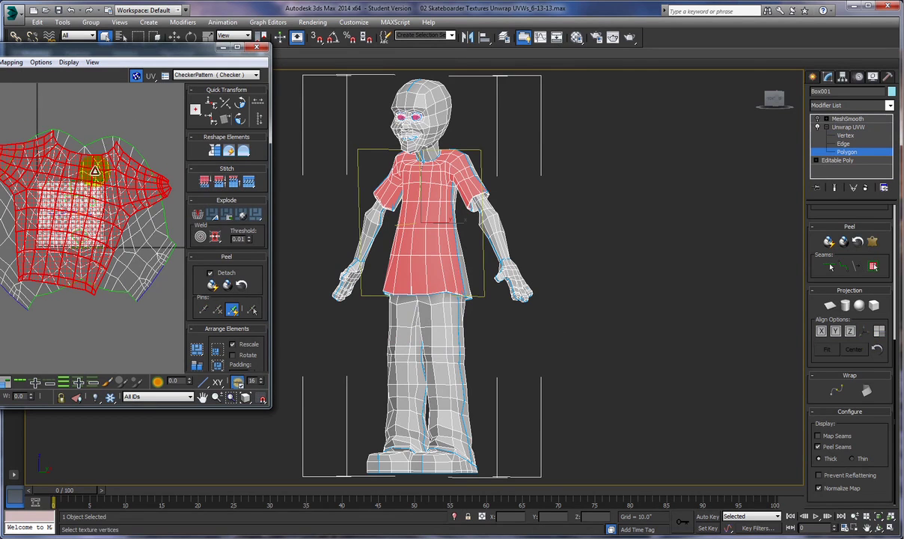
{"action": "left_click", "coordinate": [256, 46]}
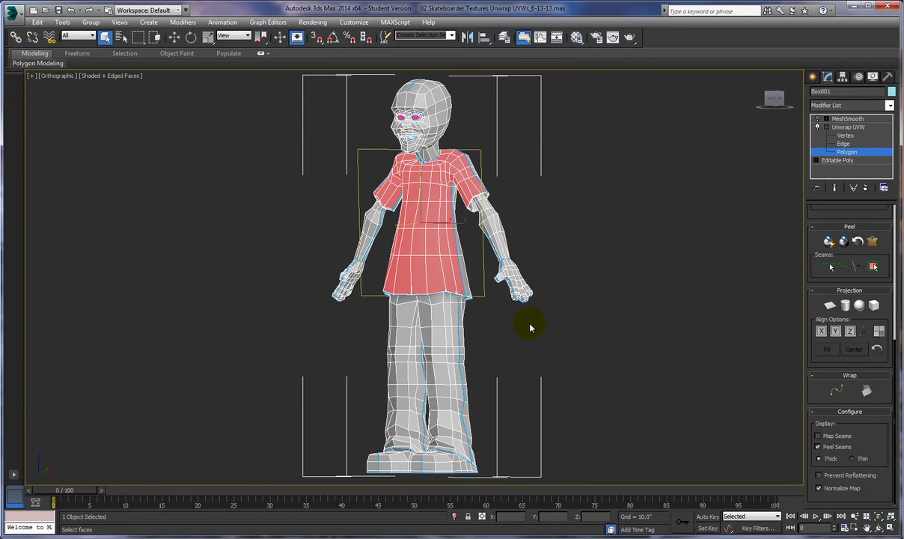
Select a face on the shirt's back and expand the selection to the peel seams around the whole back panel.
{"action": "middle_click_drag", "start_coordinate": [524, 335], "coordinate": [424, 195], "text": "alt"}
{"action": "left_click", "coordinate": [428, 212]}
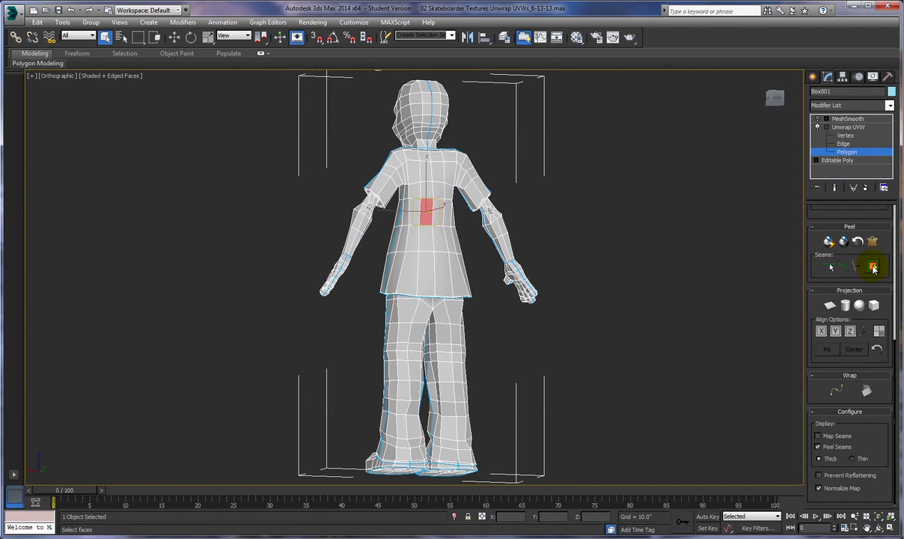
{"action": "left_click", "coordinate": [872, 267]}
{"action": "middle_click_drag", "start_coordinate": [545, 353], "coordinate": [527, 363], "text": "alt"}
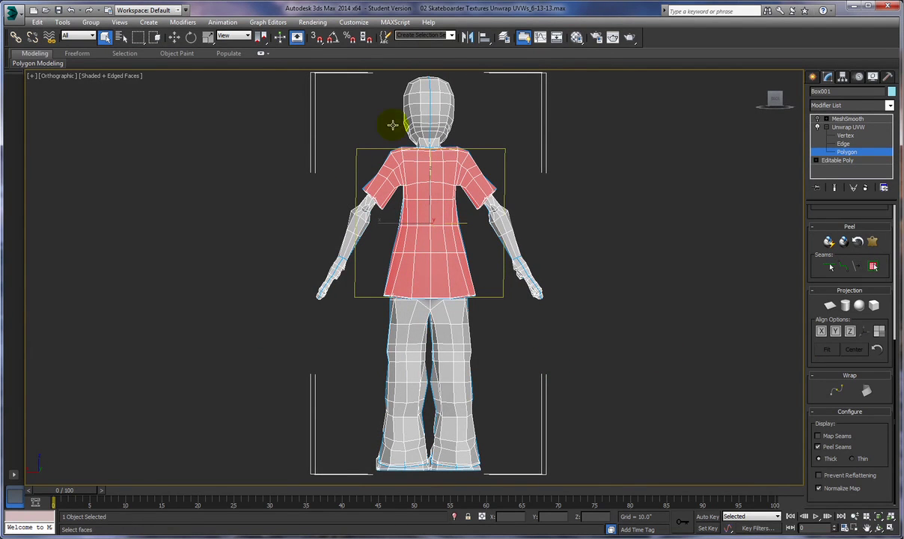
Pelt-map the shirt back with the stretcher ring scaled to about 1.4 times, commit the result and close the UV editor.
{"action": "left_click", "coordinate": [871, 243]}
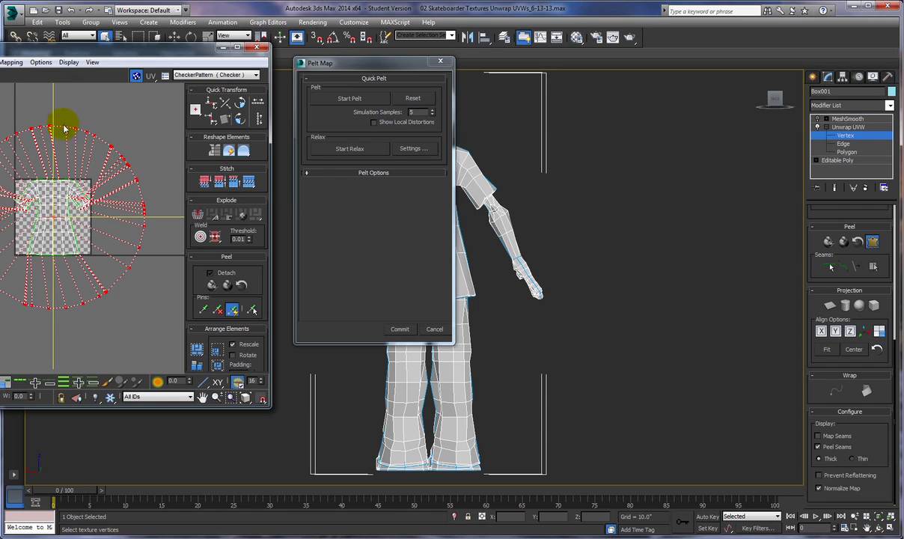
{"action": "left_click_drag", "start_coordinate": [49, 126], "coordinate": [46, 91]}
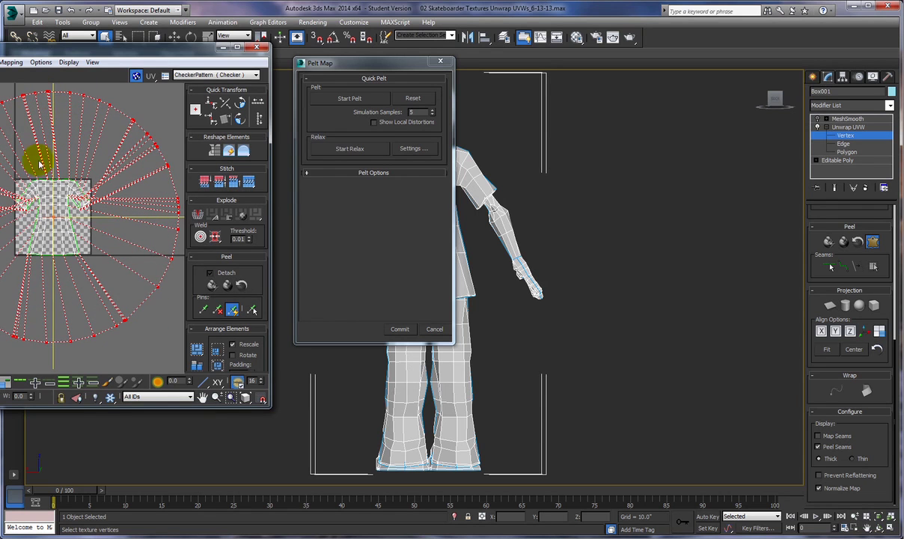
{"action": "left_click", "coordinate": [349, 98]}
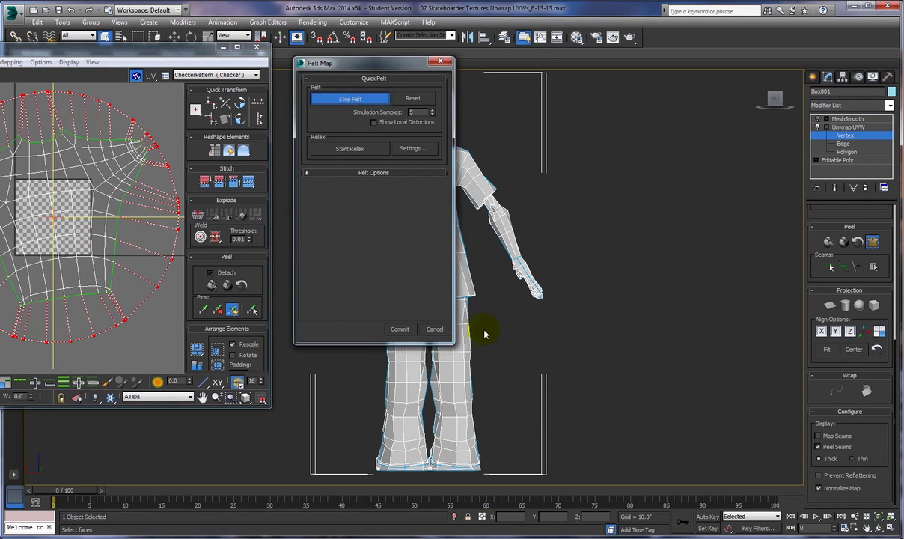
{"action": "left_click", "coordinate": [399, 328]}
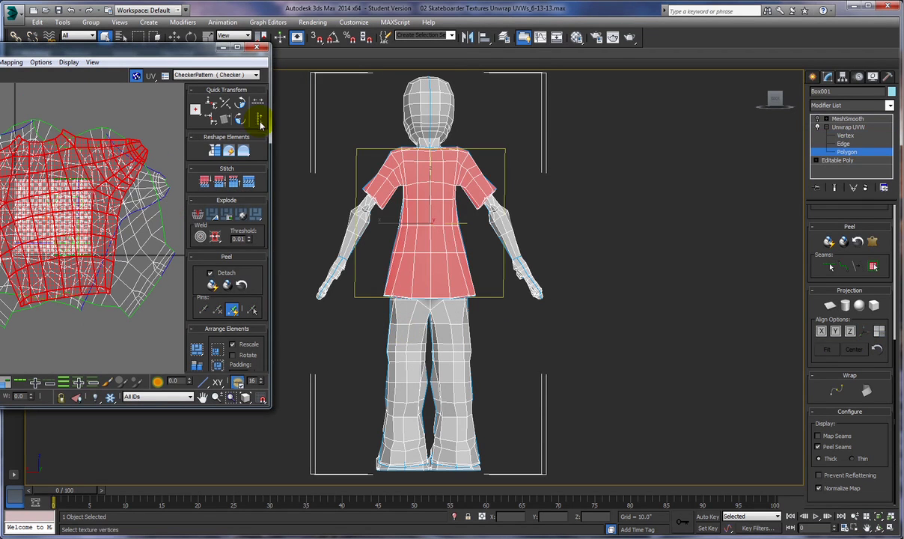
{"action": "left_click", "coordinate": [253, 46]}
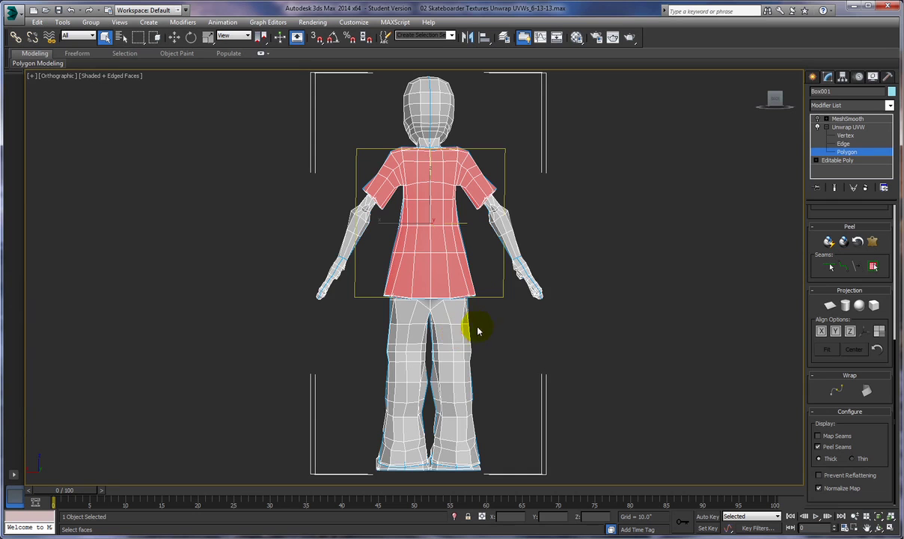
Select a face on the front of the trousers and expand the selection to the peel seams across both legs.
{"action": "middle_click_drag", "start_coordinate": [460, 327], "coordinate": [639, 333], "text": "alt"}
{"action": "left_click", "coordinate": [418, 316]}
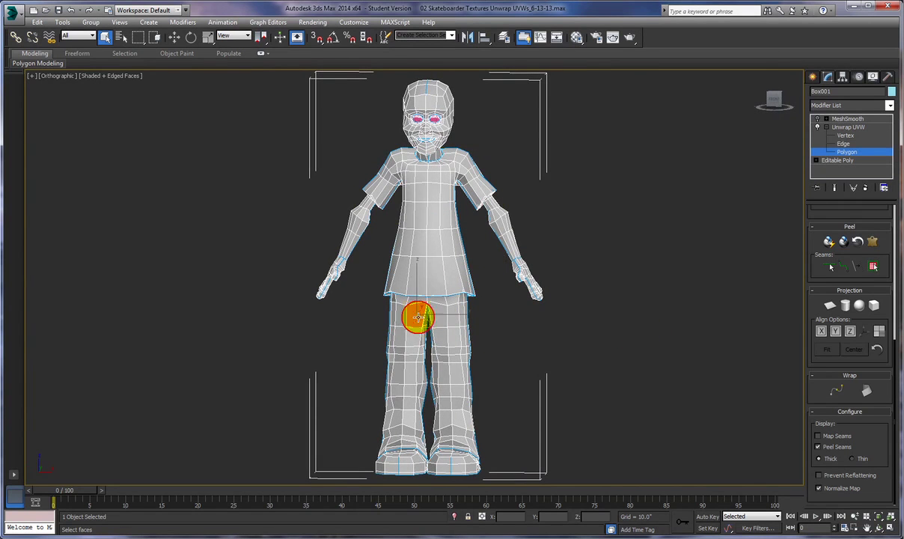
{"action": "left_click", "coordinate": [872, 266]}
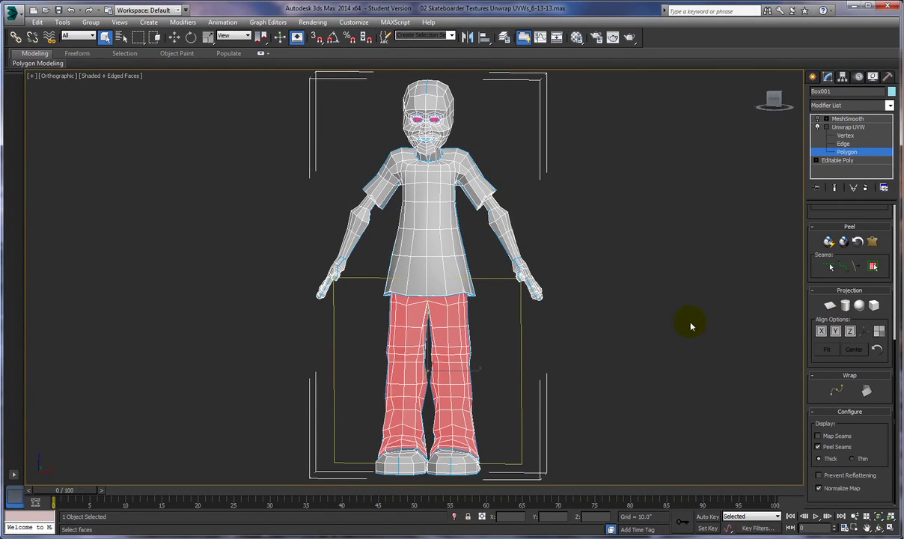
Pelt-map the trousers' front with all stretcher points scaled to about 1.4 times, and commit the result without relaxing.
{"action": "left_click", "coordinate": [870, 240]}
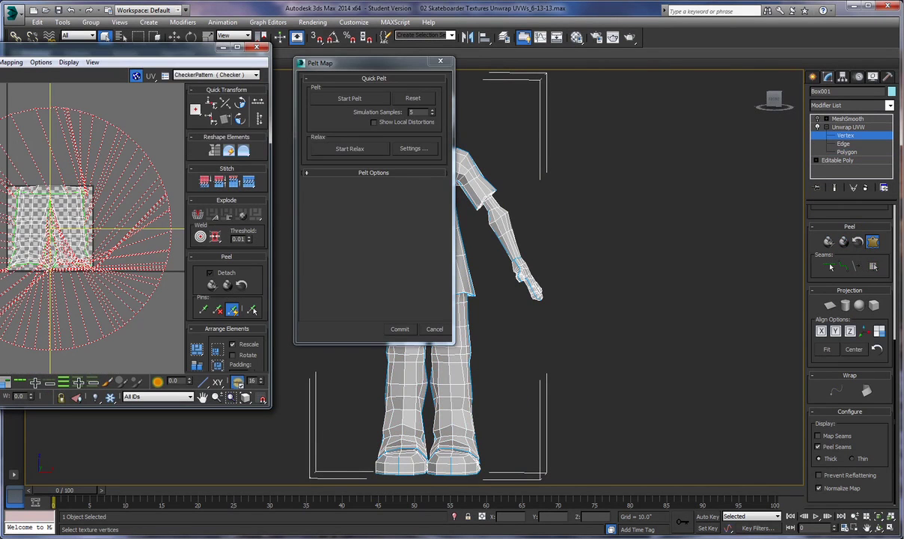
{"action": "middle_click_drag", "start_coordinate": [84, 118], "coordinate": [77, 148], "text": "ctrl+alt"}
{"action": "middle_click_drag", "start_coordinate": [3, 136], "coordinate": [28, 164]}
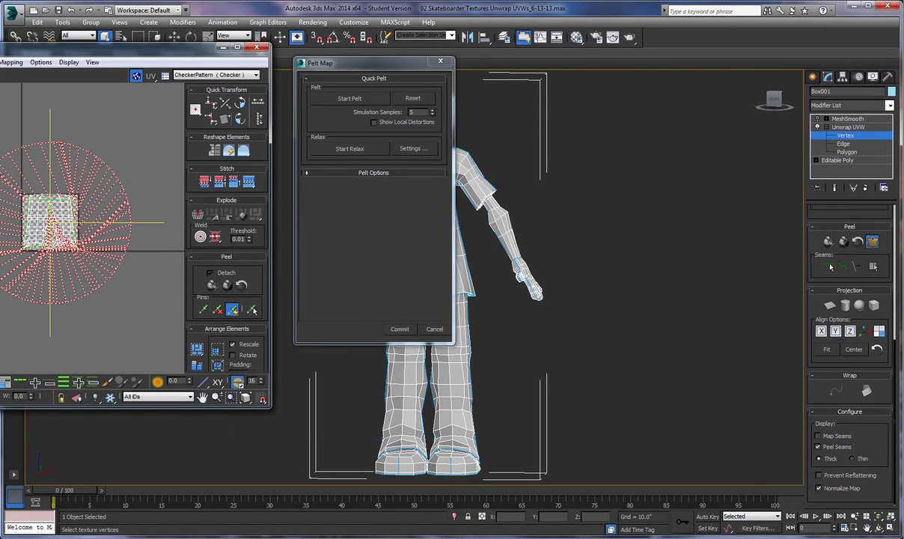
{"action": "left_click_drag", "start_coordinate": [127, 194], "coordinate": [0, 128]}
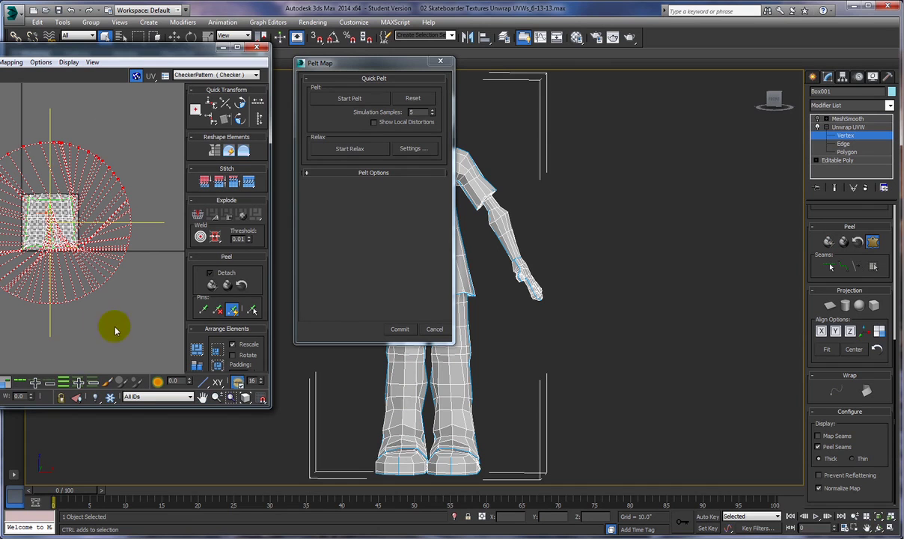
{"action": "left_click", "coordinate": [104, 264]}
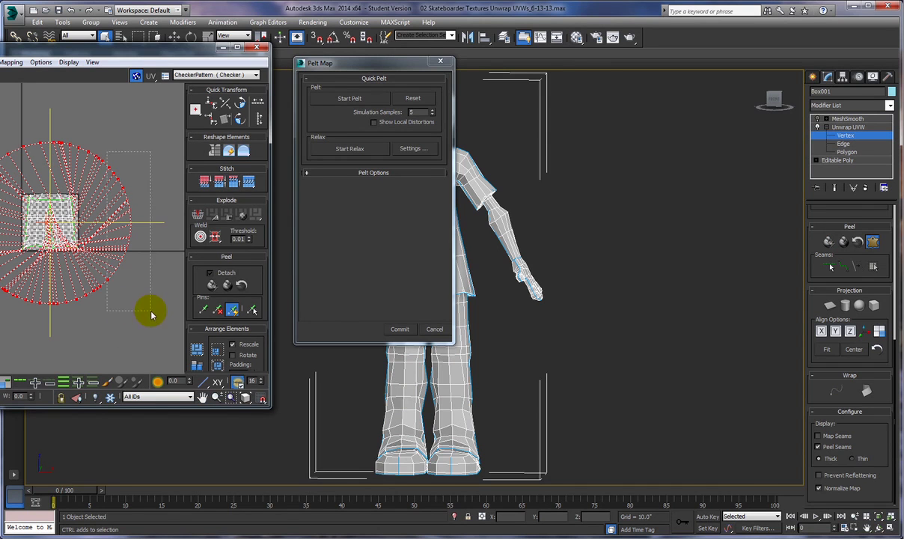
{"action": "left_click_drag", "start_coordinate": [62, 141], "coordinate": [61, 109]}
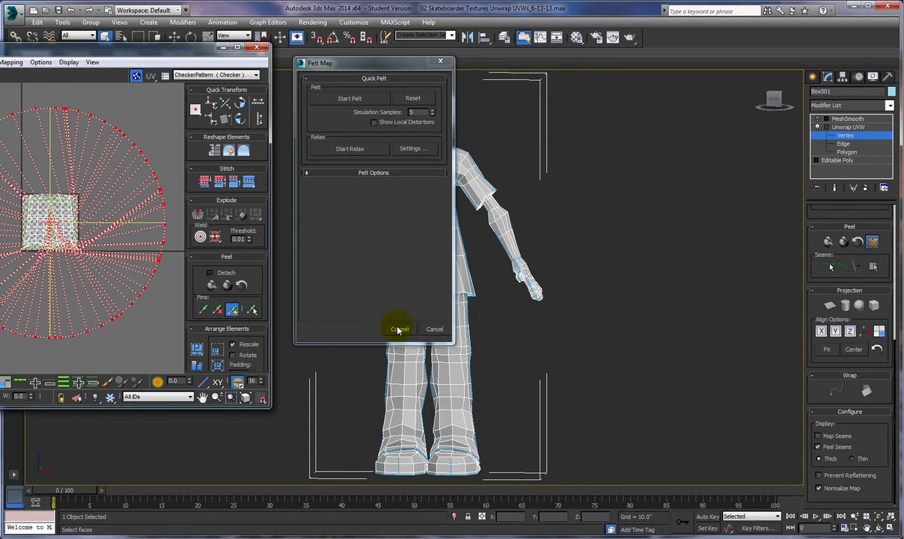
{"action": "left_click", "coordinate": [371, 102]}
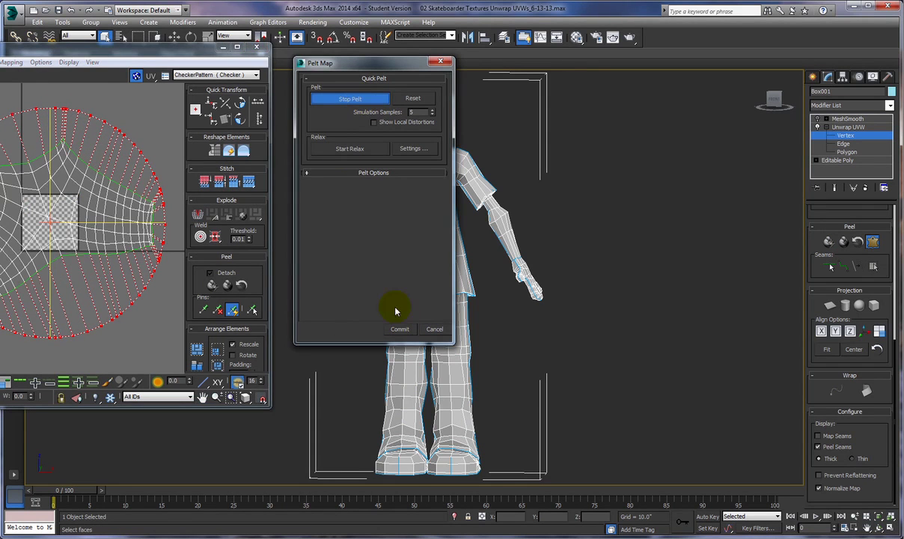
{"action": "left_click", "coordinate": [399, 329]}
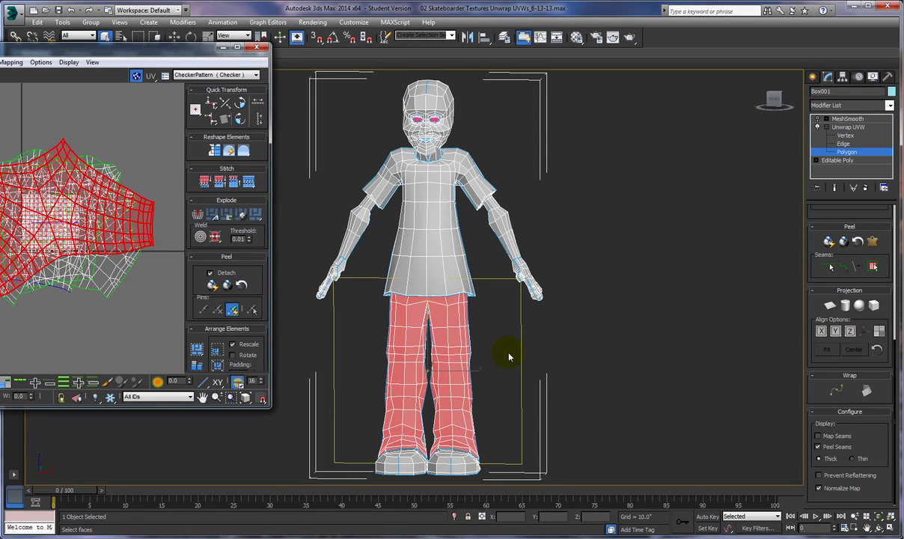
Select a face on the back of the trousers and expand the selection to the peel seams across both legs.
{"action": "middle_click_drag", "start_coordinate": [502, 355], "coordinate": [326, 348], "text": "alt"}
{"action": "left_click", "coordinate": [404, 309]}
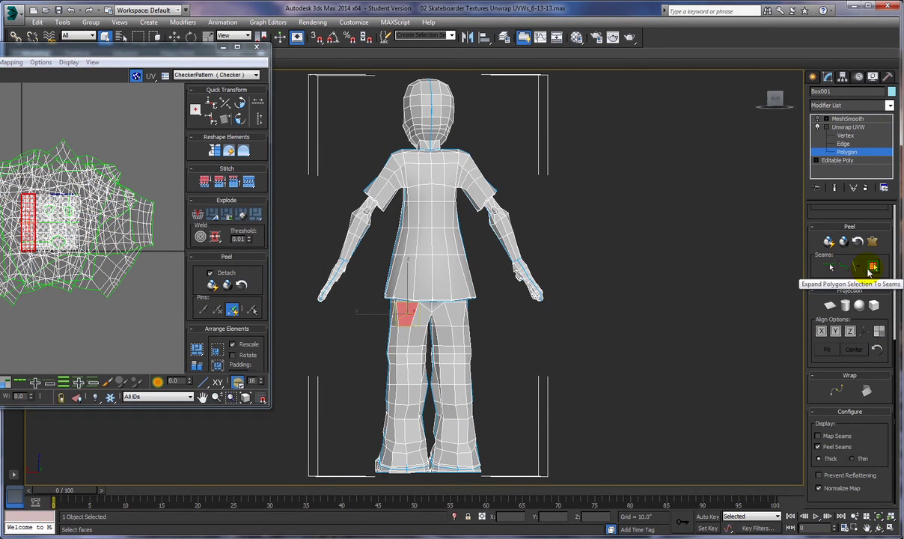
{"action": "left_click", "coordinate": [872, 266]}
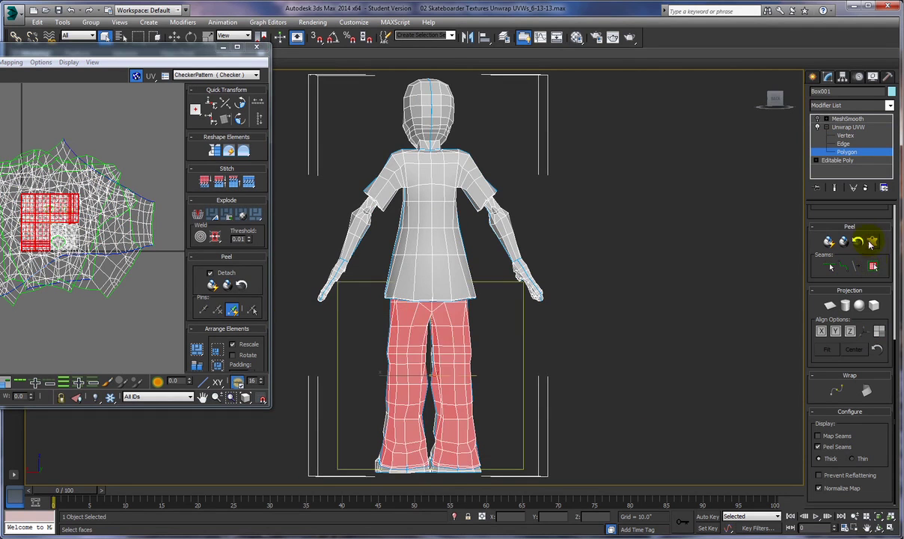
Pelt-map the trousers' back with all stretcher points scaled to about 1.5 times, and commit the result without relaxing.
{"action": "left_click", "coordinate": [871, 241]}
{"action": "left_click", "coordinate": [70, 213]}
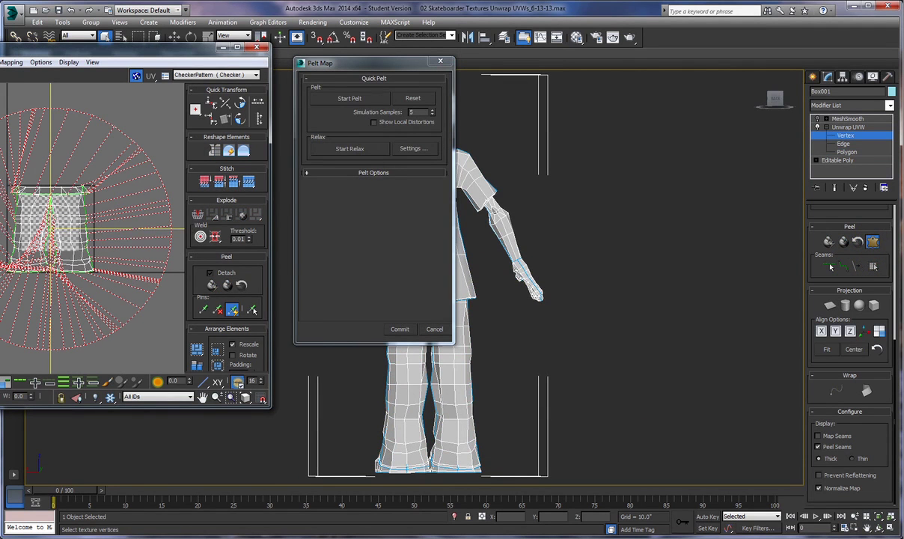
{"action": "scroll", "coordinate": [66, 252], "scroll_direction": "down", "scroll_amount": 5}
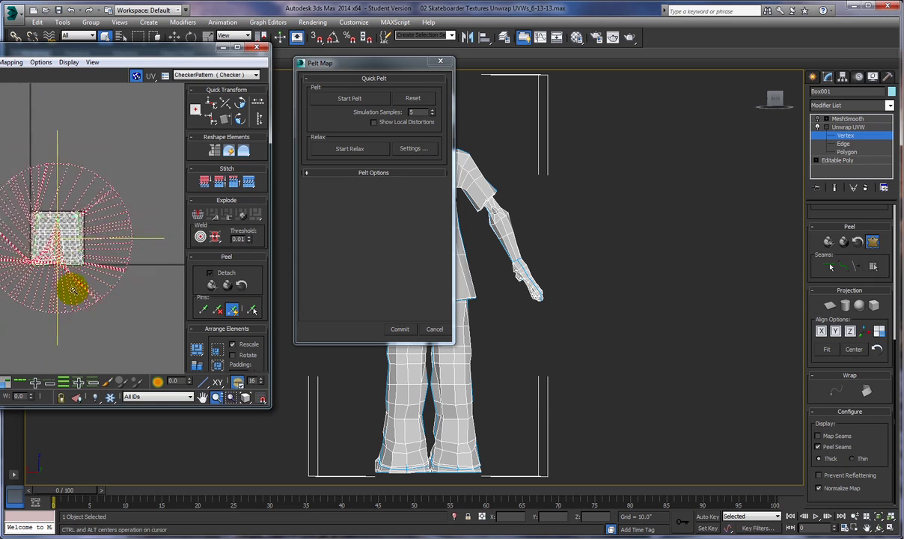
{"action": "left_click_drag", "start_coordinate": [0, 159], "coordinate": [120, 199]}
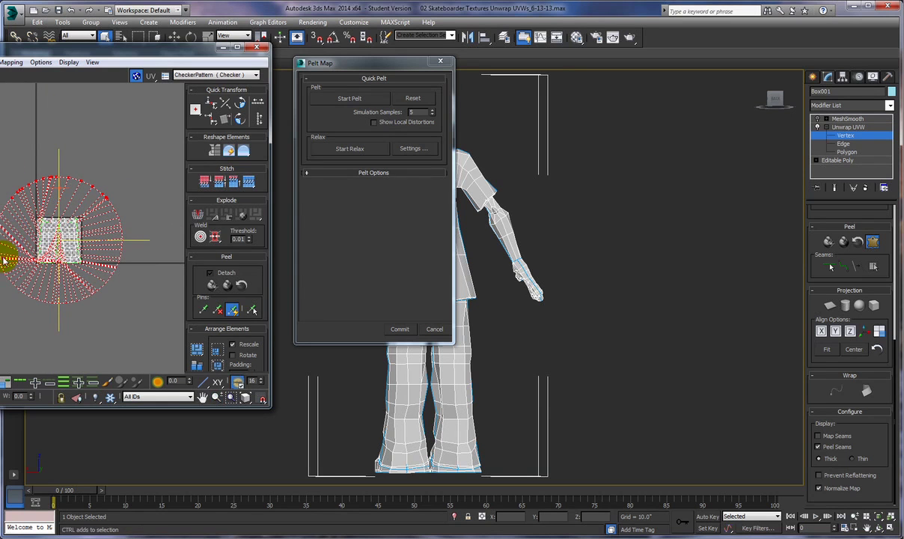
{"action": "left_click_drag", "start_coordinate": [107, 171], "coordinate": [136, 309]}
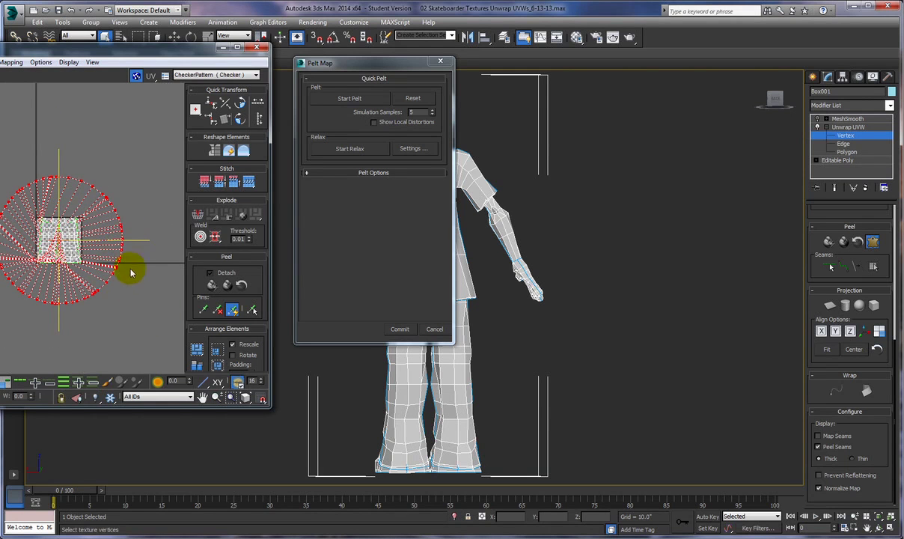
{"action": "left_click_drag", "start_coordinate": [67, 176], "coordinate": [64, 140]}
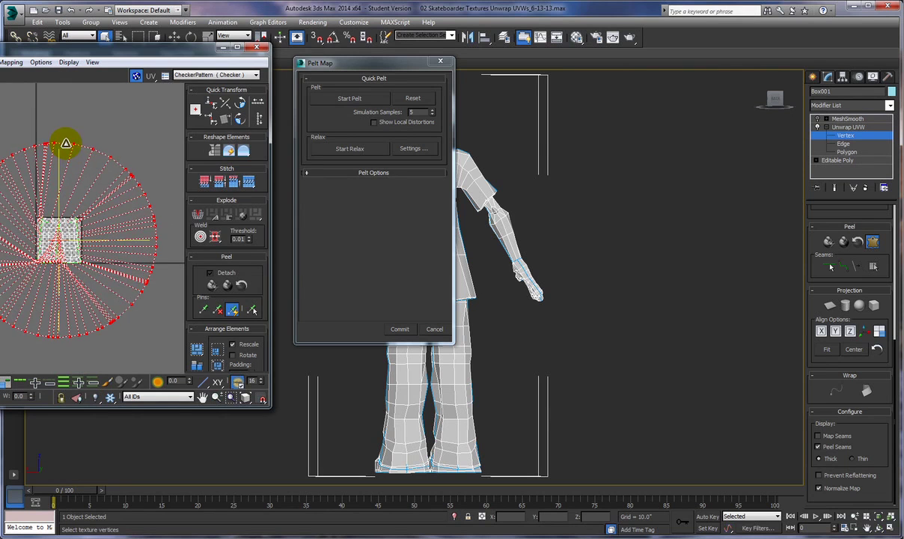
{"action": "left_click", "coordinate": [373, 98]}
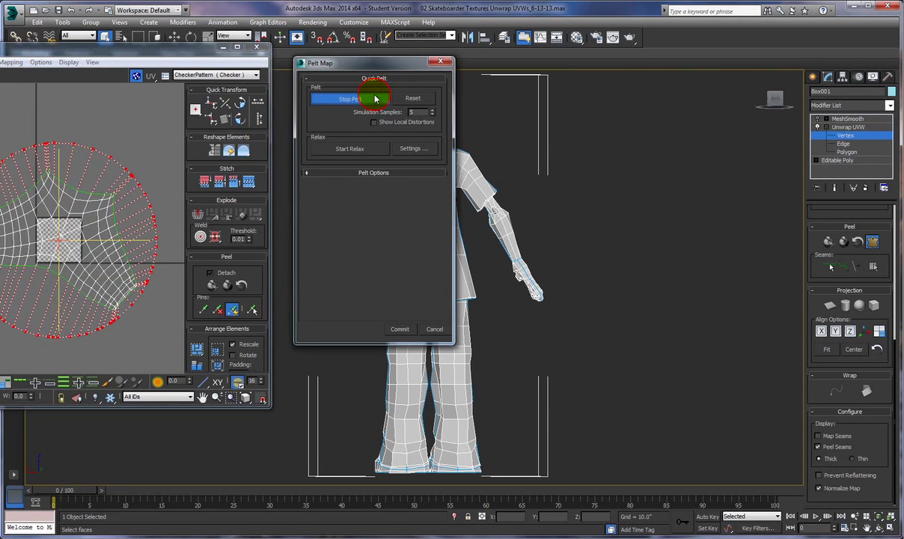
{"action": "left_click", "coordinate": [400, 328]}
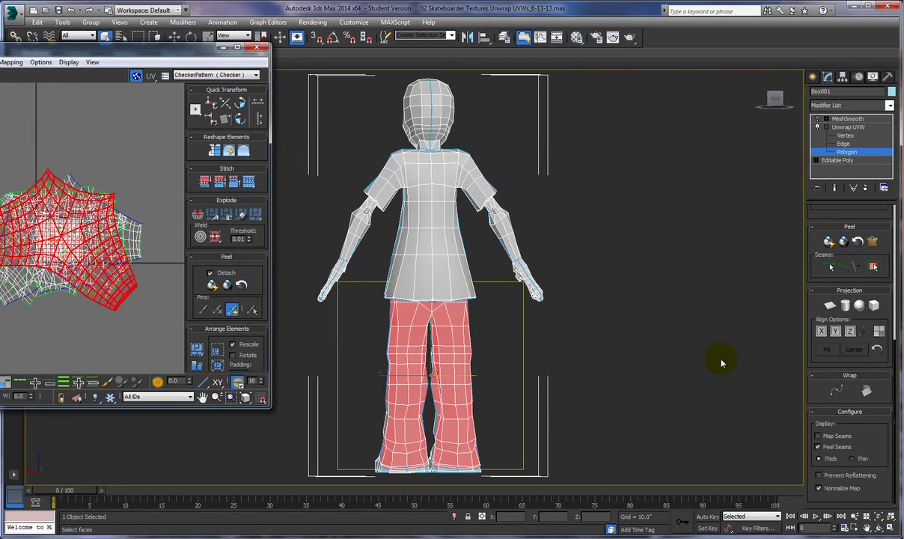
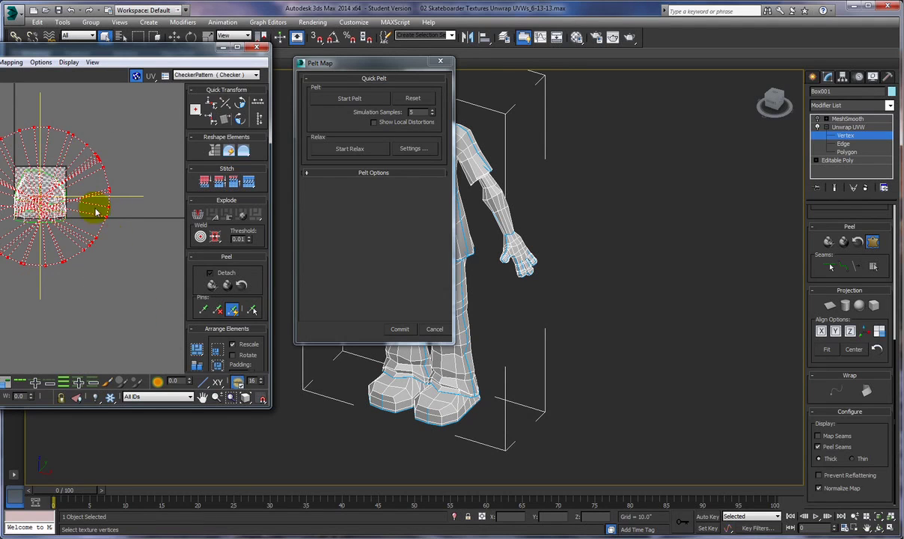
Scale the stretcher ring of the character's left shoe to about 1.5 times, run the pelt simulation and commit the result.
{"action": "left_click_drag", "start_coordinate": [47, 129], "coordinate": [44, 86]}
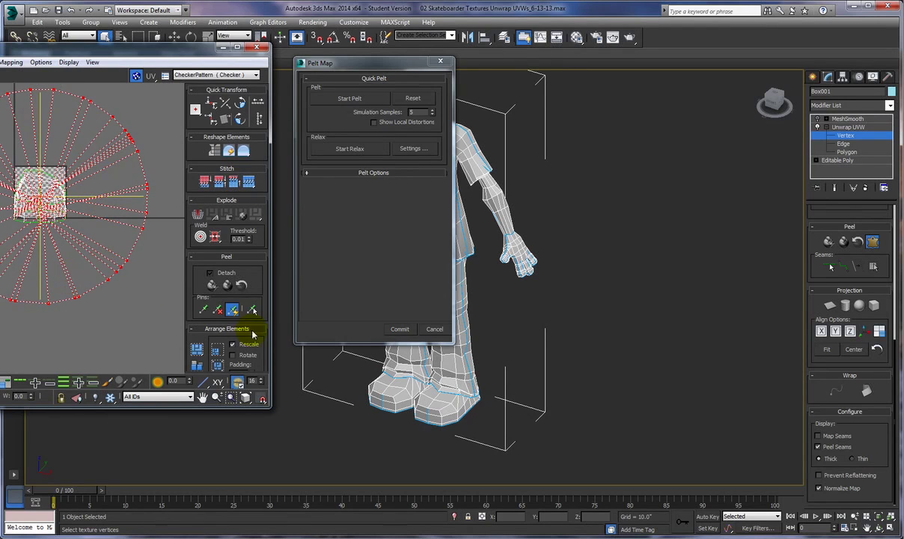
{"action": "left_click", "coordinate": [358, 99]}
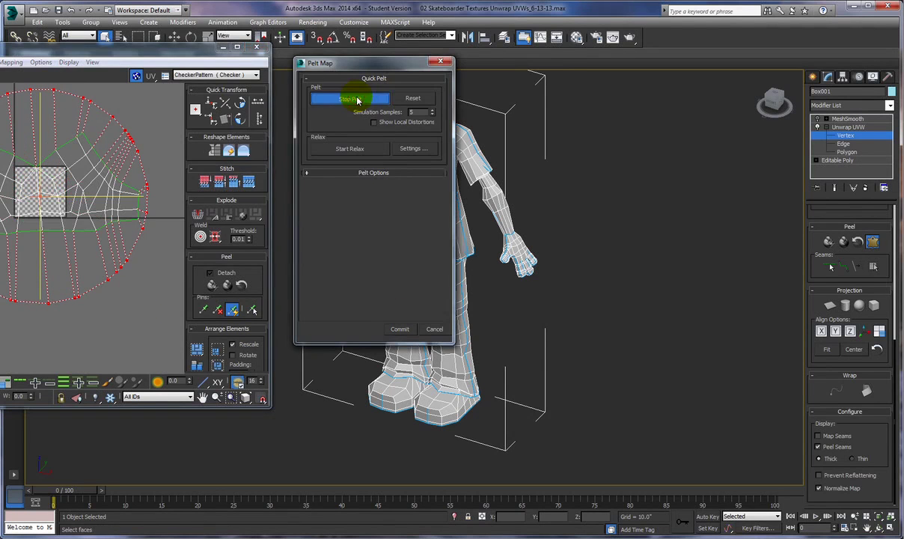
{"action": "left_click", "coordinate": [397, 329]}
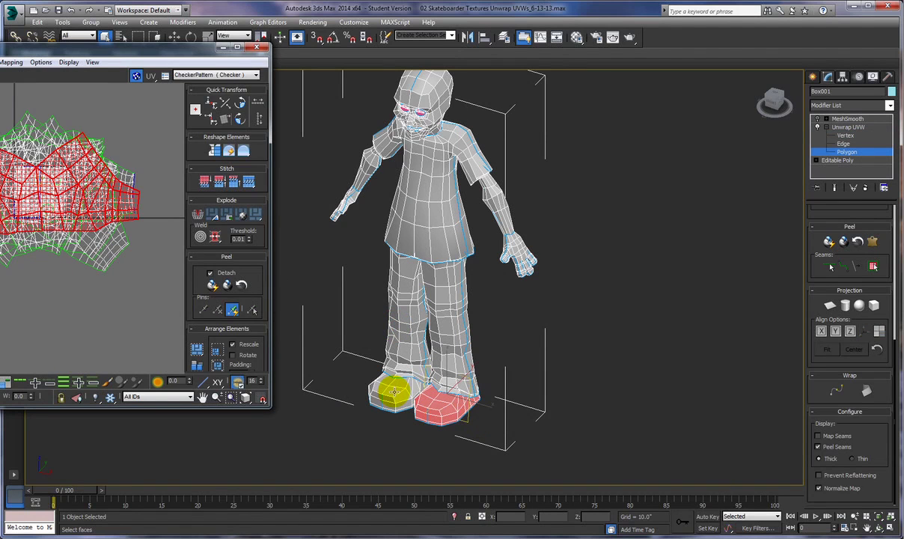
{"action": "left_click", "coordinate": [393, 389], "text": "ctrl"}
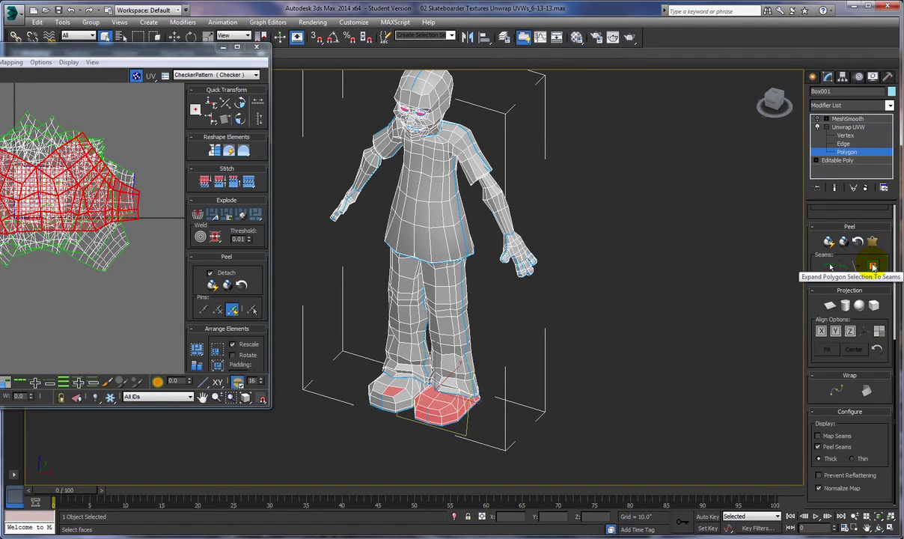
{"action": "left_click", "coordinate": [872, 266]}
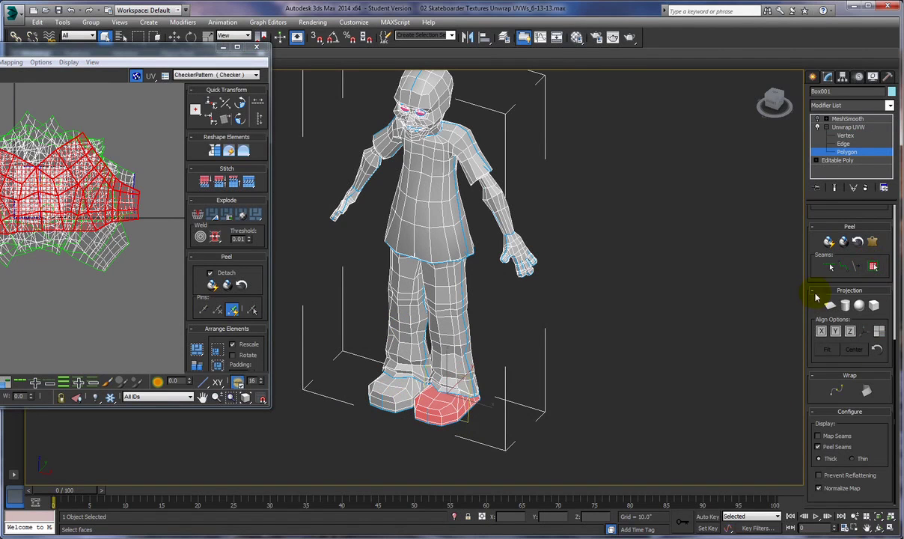
{"action": "left_click", "coordinate": [443, 436]}
Pelt-map the character's right shoe up to its peel seams with the stretcher ring scaled to about 1.7 times, and commit the result.
{"action": "left_click", "coordinate": [392, 390]}
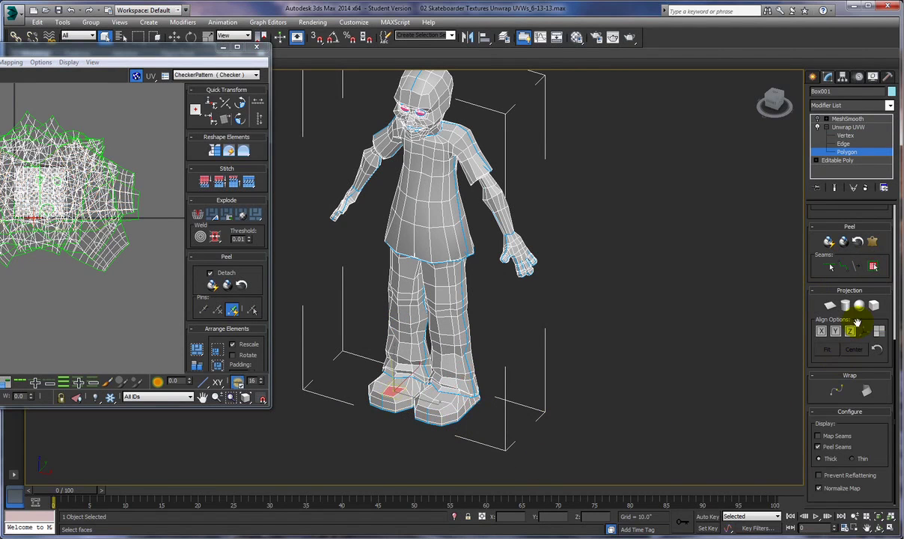
{"action": "left_click", "coordinate": [872, 266]}
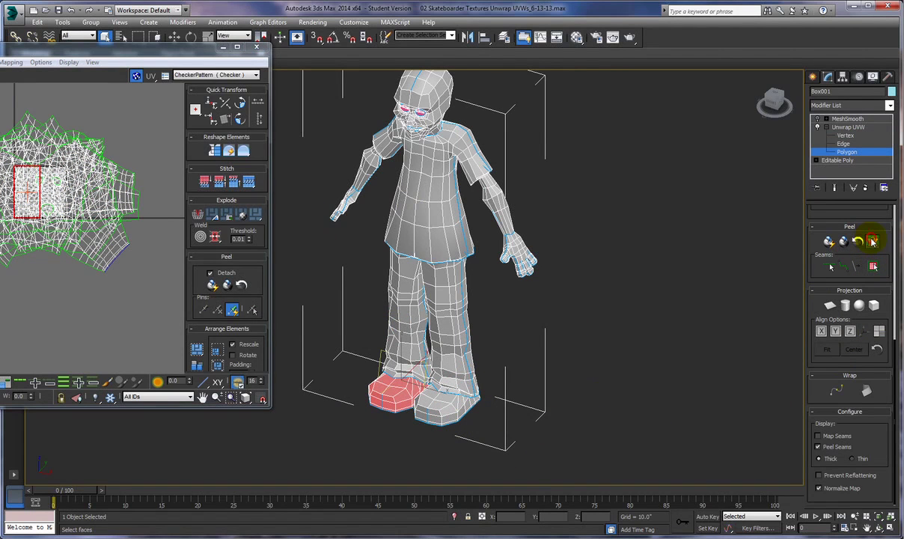
{"action": "left_click", "coordinate": [872, 241]}
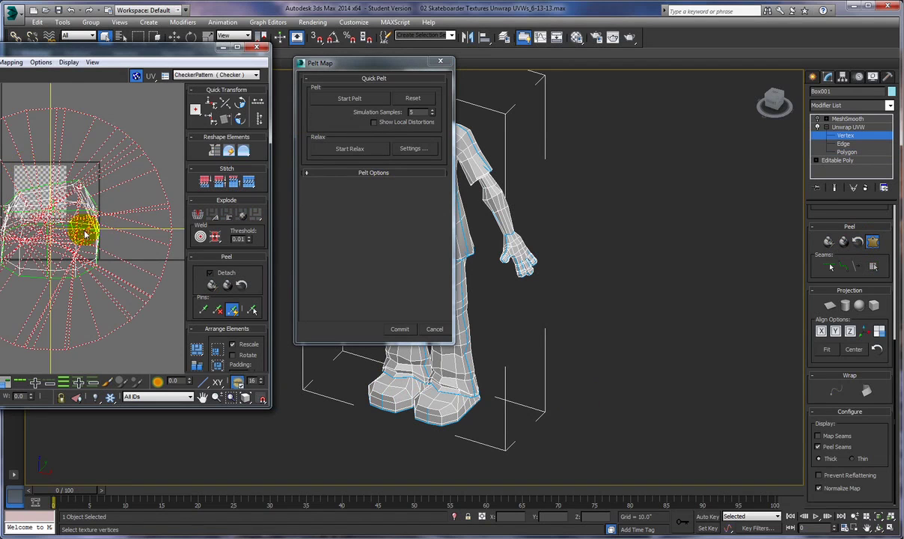
{"action": "scroll", "coordinate": [61, 160], "scroll_direction": "down", "scroll_amount": 3}
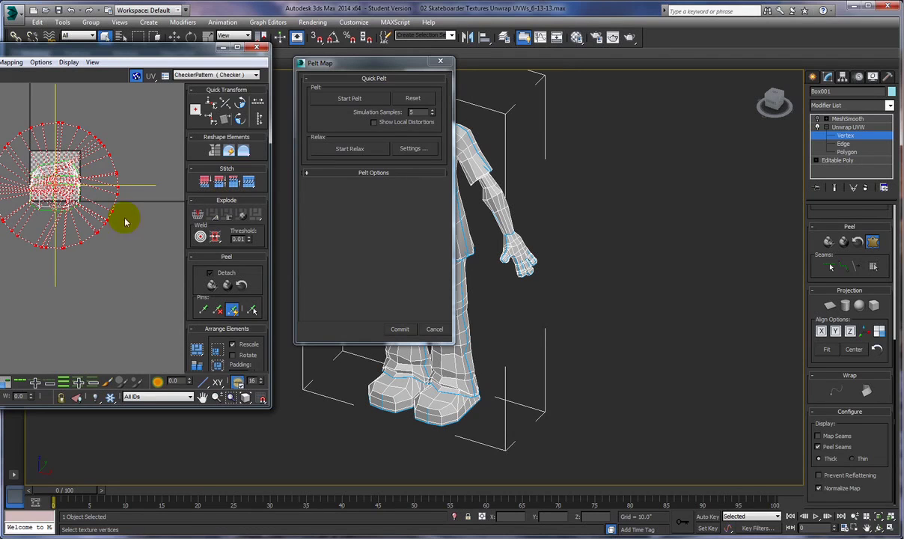
{"action": "middle_click_drag", "start_coordinate": [112, 129], "coordinate": [108, 170]}
{"action": "left_click_drag", "start_coordinate": [58, 164], "coordinate": [61, 144]}
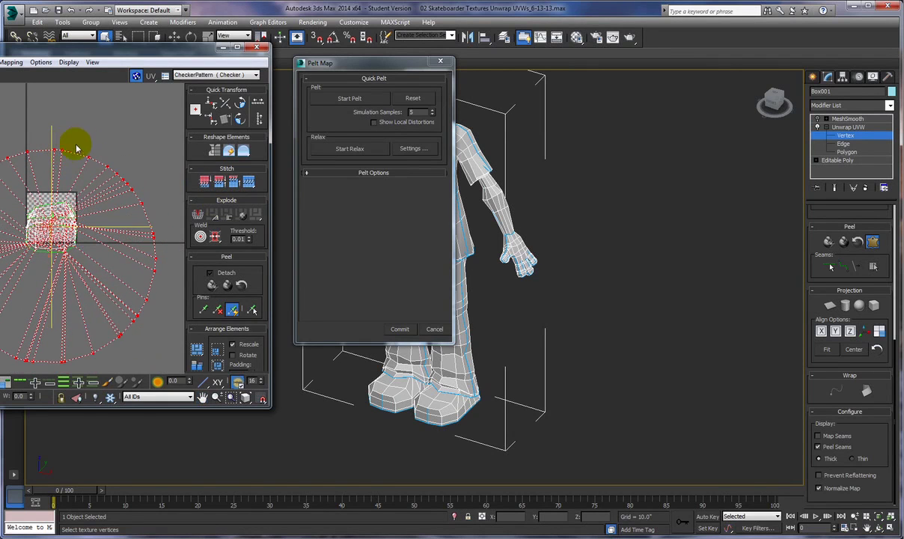
{"action": "left_click_drag", "start_coordinate": [52, 147], "coordinate": [57, 127]}
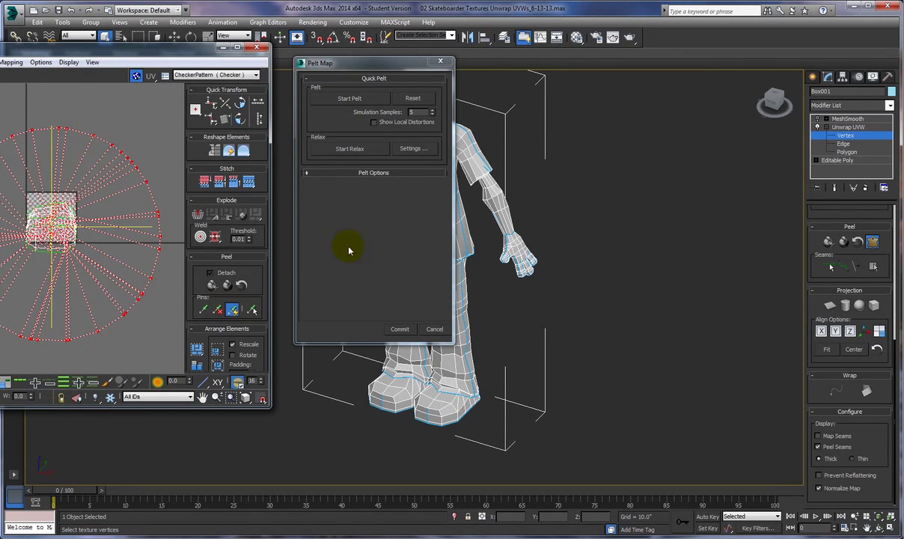
{"action": "left_click", "coordinate": [338, 99]}
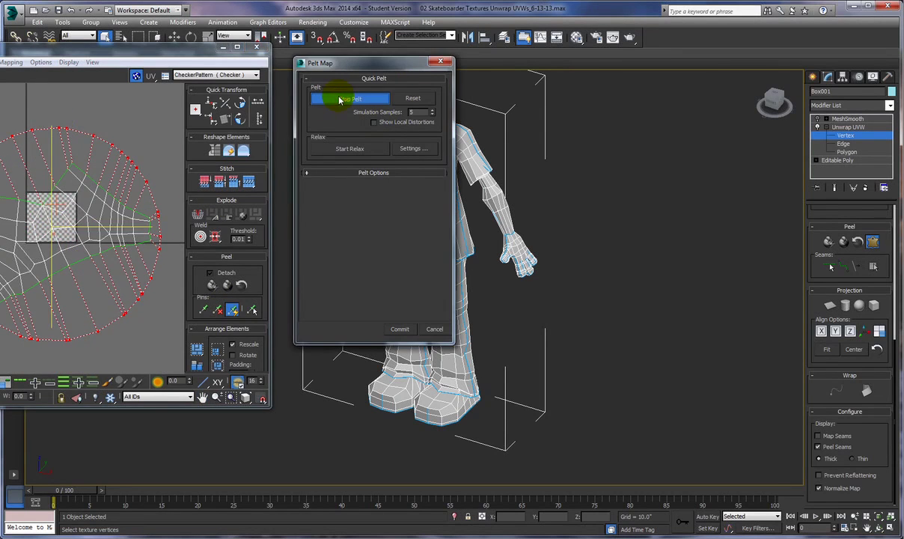
{"action": "left_click", "coordinate": [398, 327]}
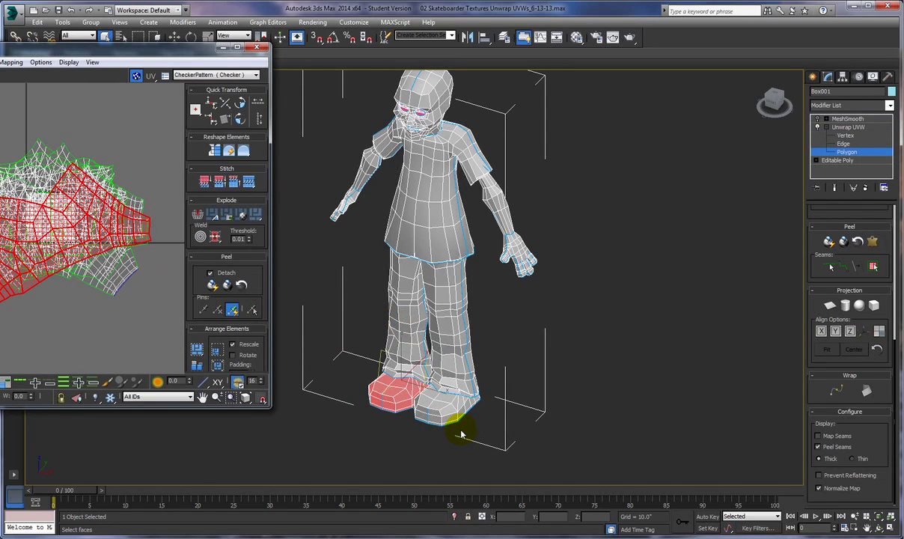
Pelt-map the sole of the character's right shoe up to its seams and commit it without scaling the stretcher or running the simulation.
{"action": "middle_click_drag", "start_coordinate": [459, 437], "coordinate": [402, 383], "text": "alt"}
{"action": "left_click", "coordinate": [402, 370]}
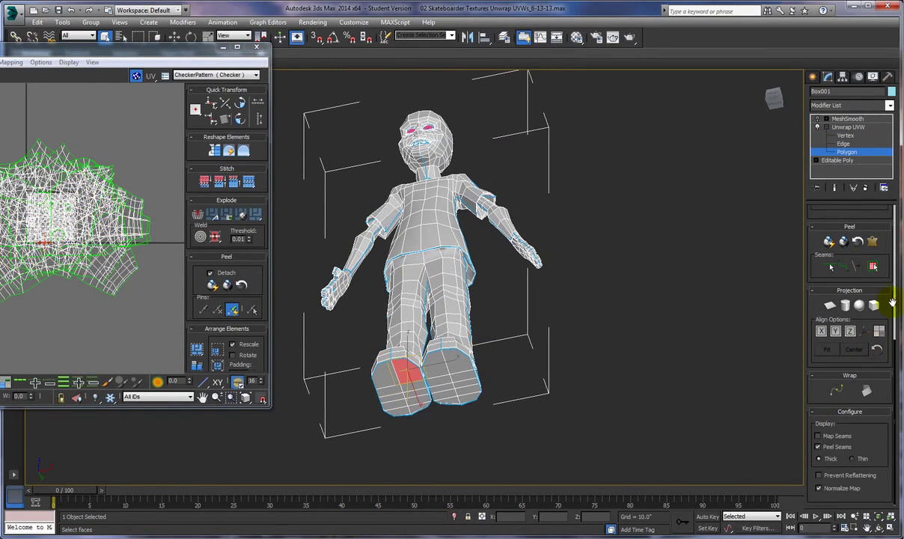
{"action": "left_click", "coordinate": [872, 267]}
{"action": "left_click", "coordinate": [845, 266]}
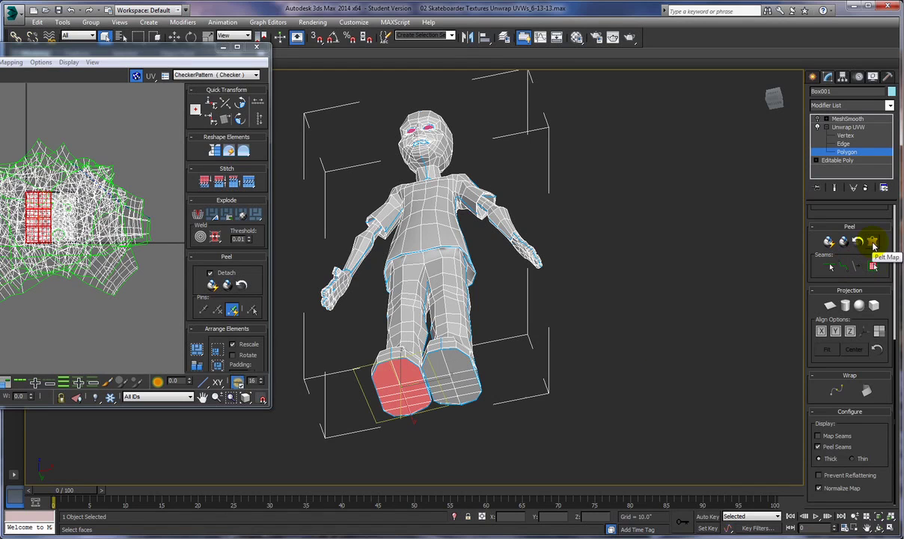
{"action": "left_click", "coordinate": [872, 242]}
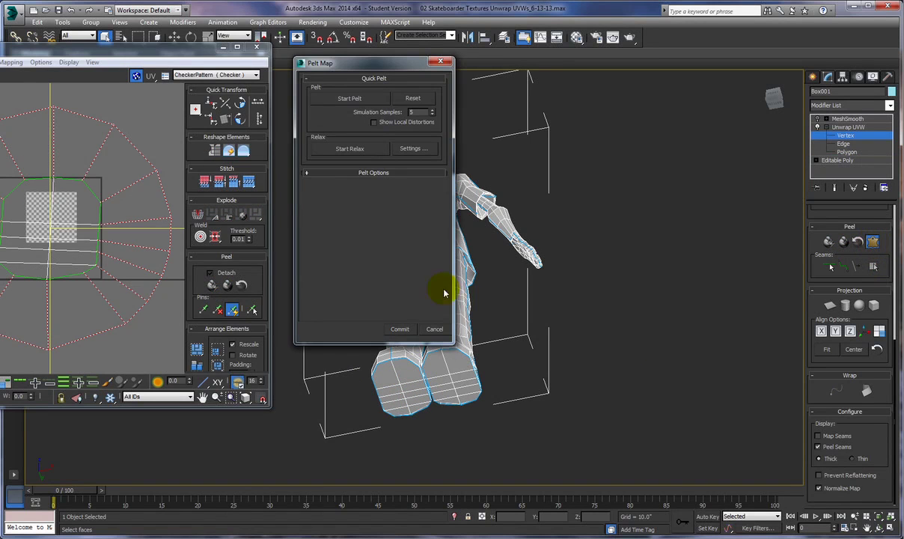
{"action": "left_click", "coordinate": [20, 222]}
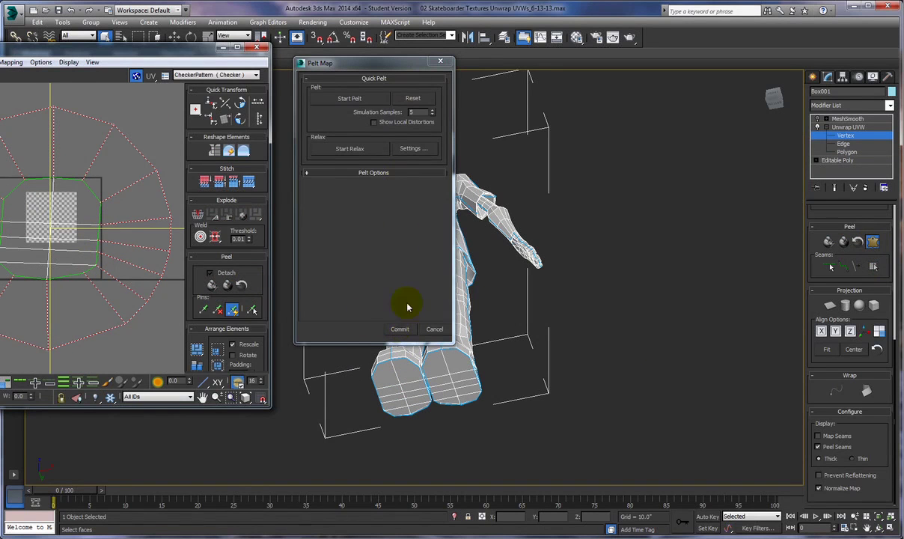
{"action": "left_click", "coordinate": [399, 329]}
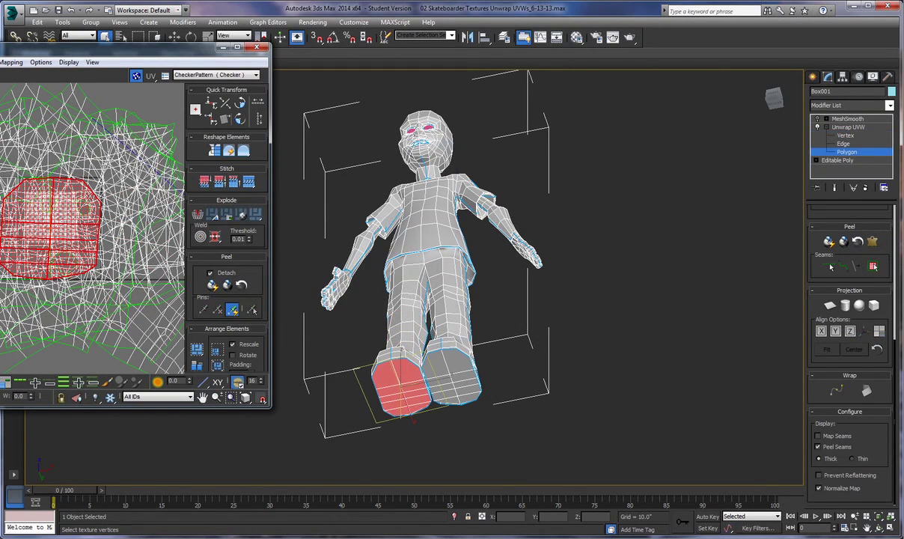
Pelt-map the sole of the character's left shoe up to its seams, commit it without stretching, and clear the face selection.
{"action": "left_click", "coordinate": [383, 373]}
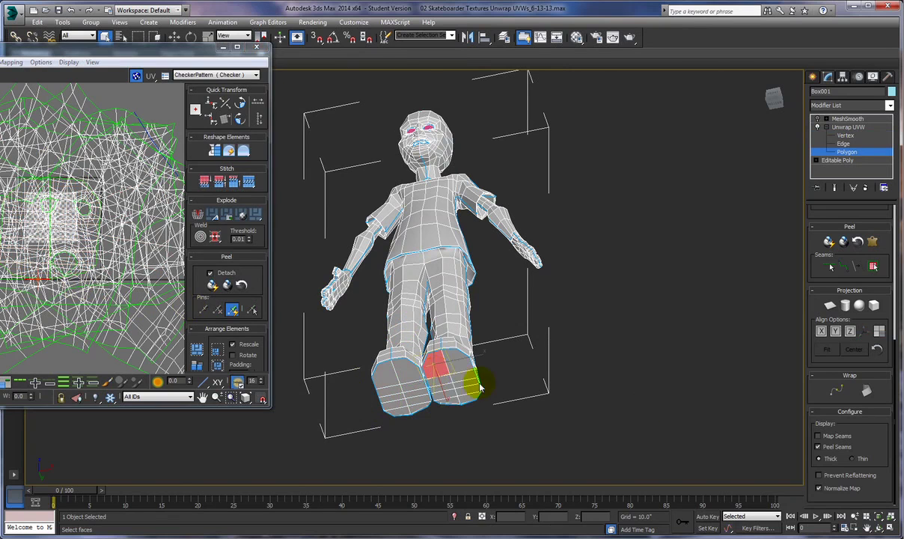
{"action": "left_click", "coordinate": [438, 364]}
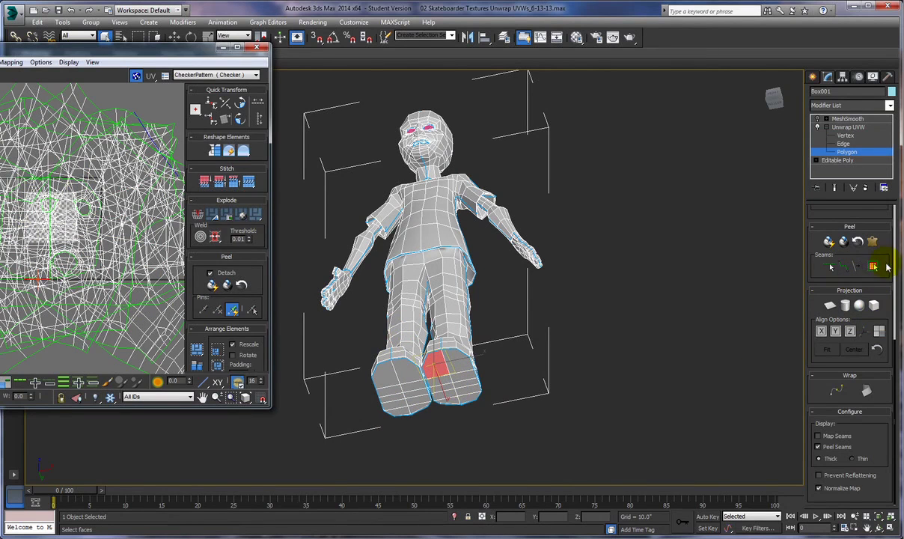
{"action": "left_click", "coordinate": [872, 267]}
{"action": "left_click", "coordinate": [877, 240]}
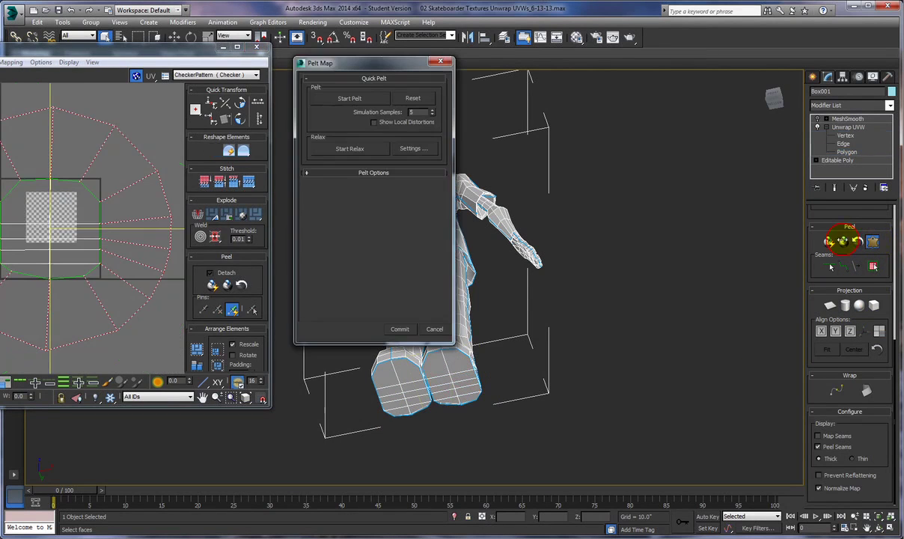
{"action": "left_click", "coordinate": [399, 329]}
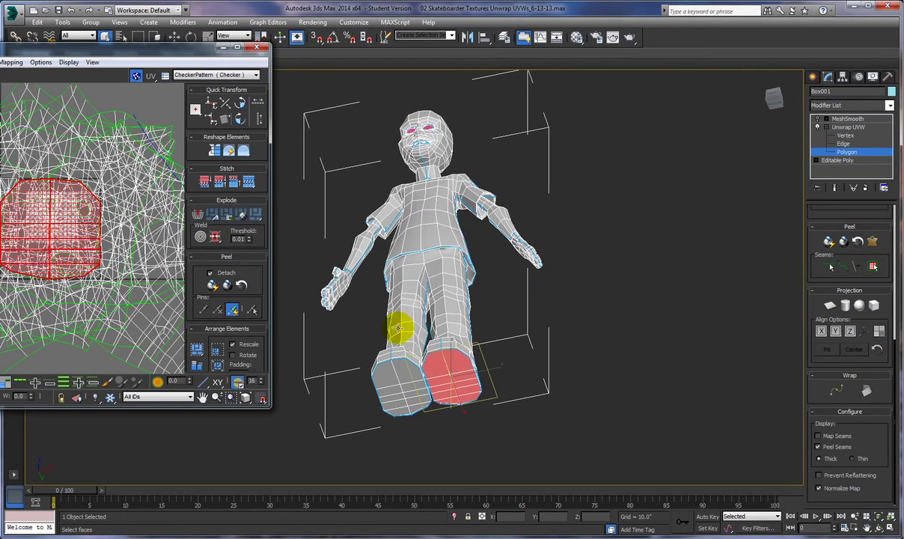
{"action": "left_click", "coordinate": [625, 297]}
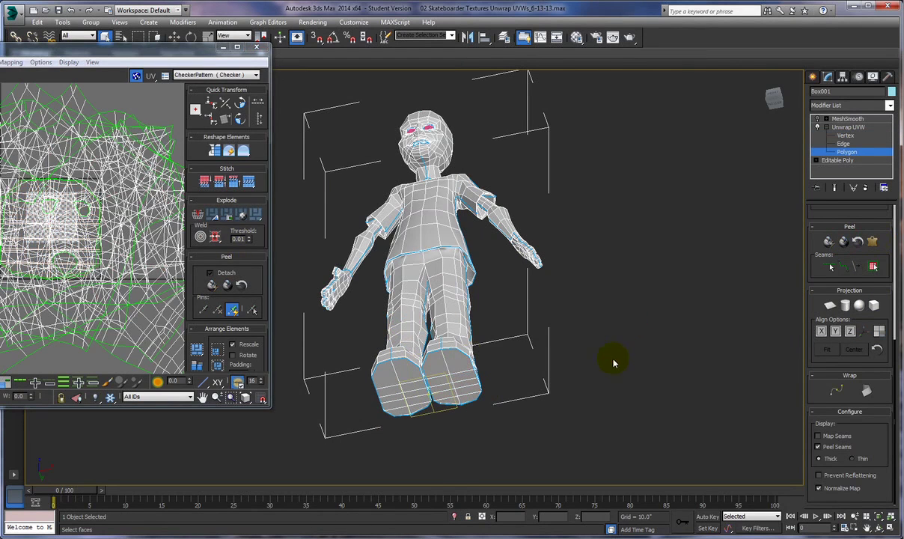
Select a face on the character's right forearm and expand the selection to the peel seams.
{"action": "left_click", "coordinate": [105, 302]}
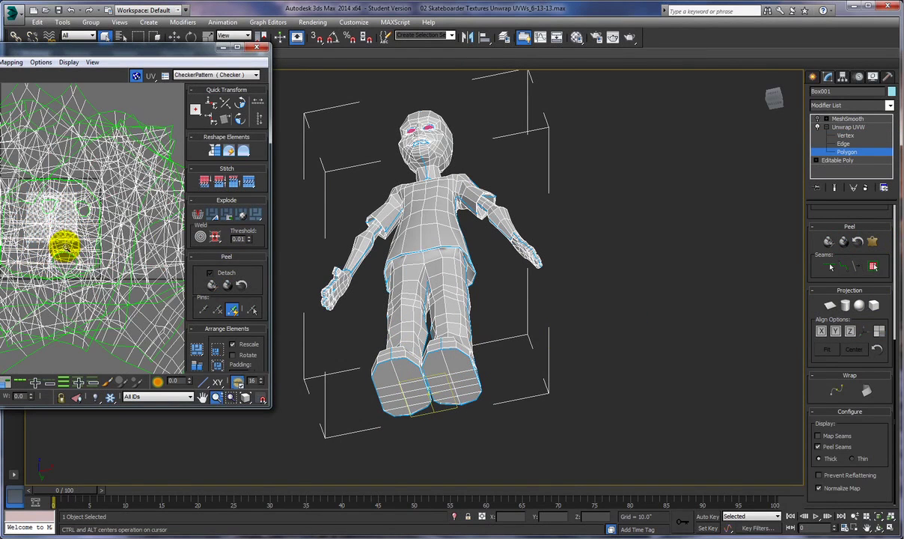
{"action": "scroll", "coordinate": [69, 262], "scroll_direction": "down", "scroll_amount": 5}
{"action": "middle_click_drag", "start_coordinate": [85, 313], "coordinate": [105, 290]}
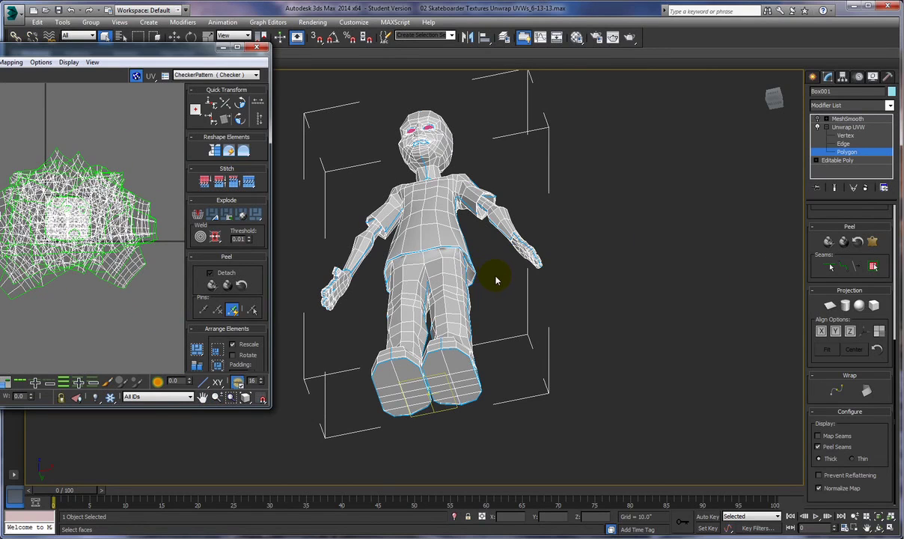
{"action": "middle_click_drag", "start_coordinate": [495, 279], "coordinate": [403, 226], "text": "alt"}
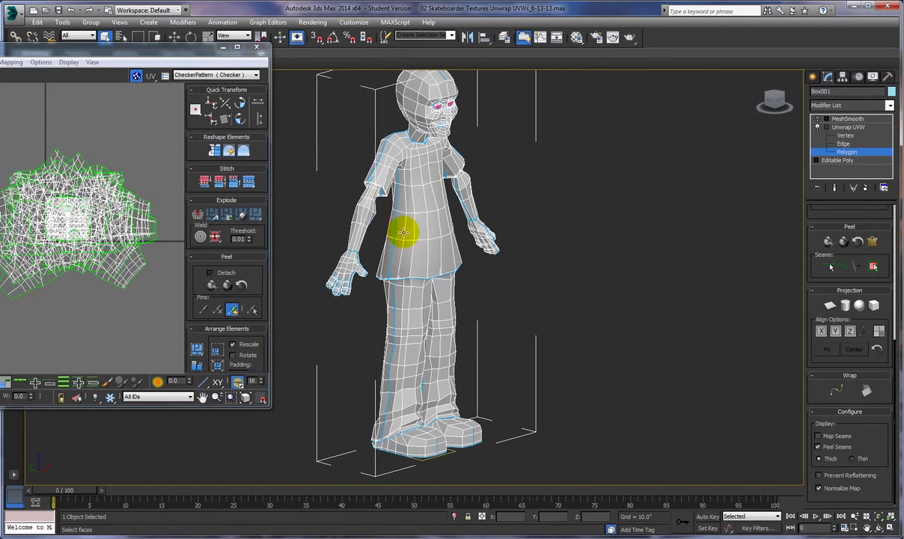
{"action": "left_click", "coordinate": [364, 211]}
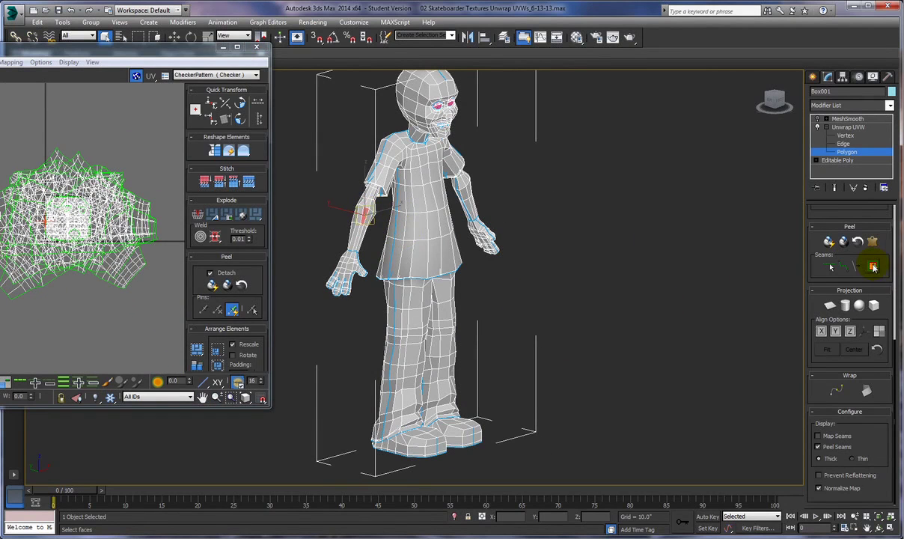
{"action": "left_click", "coordinate": [873, 267]}
Start Pelt Map on the right forearm and scale all its stretcher points to about 1.6 times.
{"action": "left_click", "coordinate": [872, 242]}
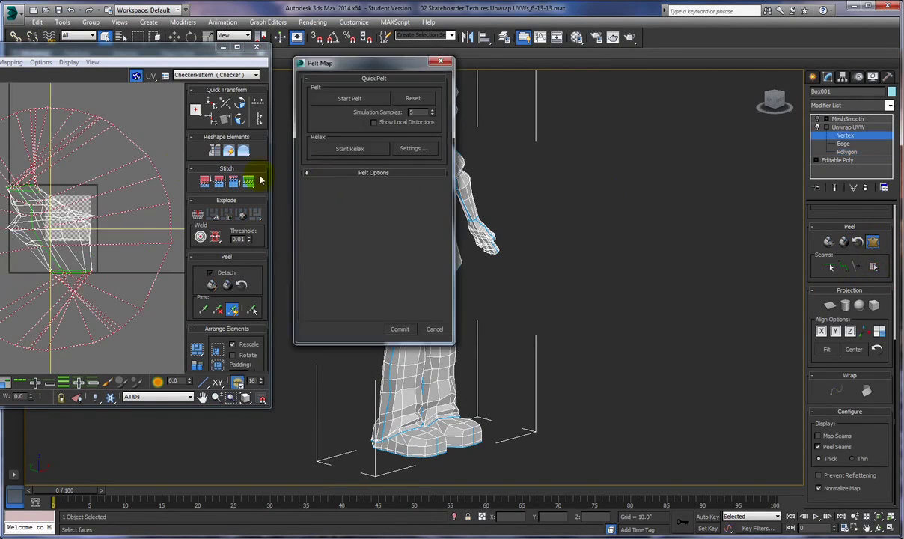
{"action": "scroll", "coordinate": [83, 262], "scroll_direction": "down", "scroll_amount": 5}
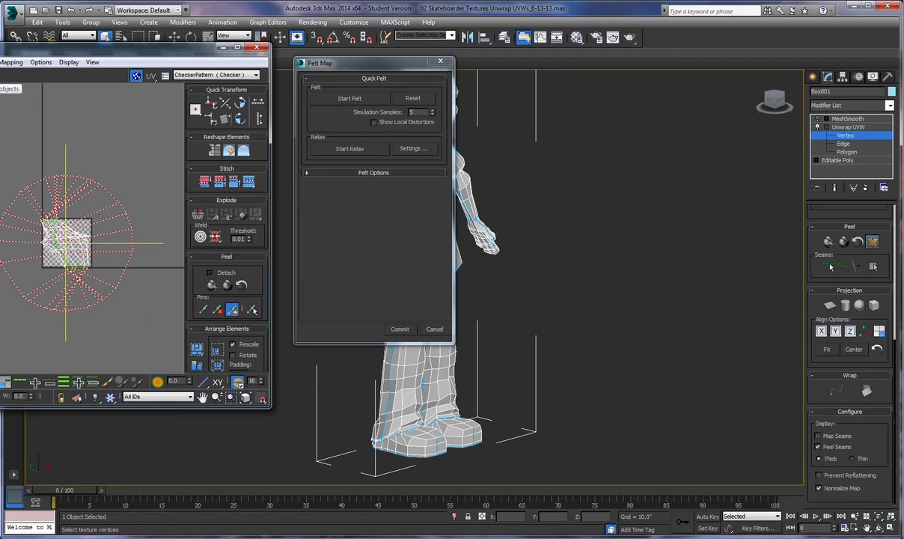
{"action": "left_click", "coordinate": [5, 153]}
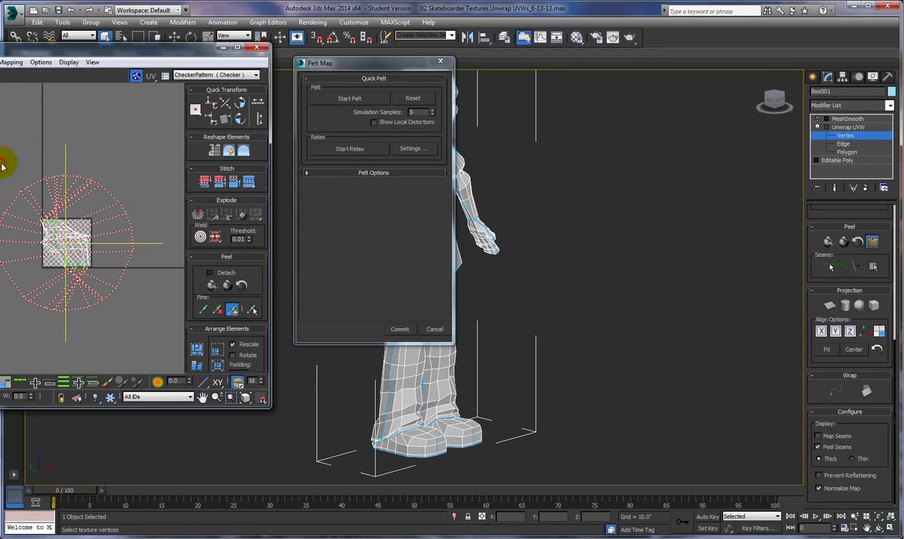
{"action": "left_click_drag", "start_coordinate": [4, 285], "coordinate": [118, 352], "text": "ctrl"}
{"action": "left_click_drag", "start_coordinate": [7, 276], "coordinate": [60, 125]}
{"action": "left_click_drag", "start_coordinate": [85, 157], "coordinate": [30, 151]}
{"action": "left_click_drag", "start_coordinate": [127, 301], "coordinate": [147, 242]}
{"action": "left_click", "coordinate": [406, 150]}
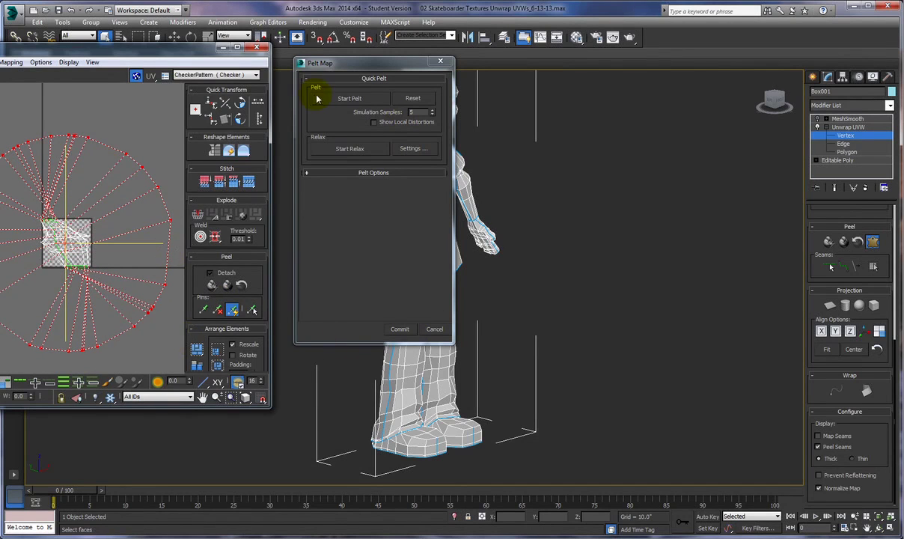
Run the pelt simulation on the right forearm, inspect the stretched mesh and commit the result without relaxing.
{"action": "left_click", "coordinate": [356, 101]}
{"action": "left_click", "coordinate": [357, 101]}
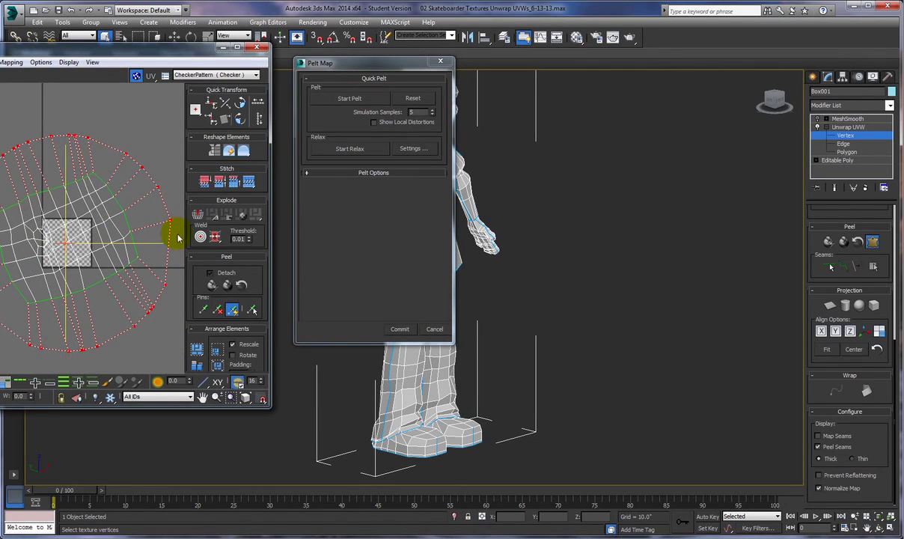
{"action": "mouse_move", "coordinate": [56, 244]}
{"action": "left_mouse_down"}
{"action": "mouse_move", "coordinate": [75, 250]}
{"action": "mouse_move", "coordinate": [142, 322]}
{"action": "mouse_move", "coordinate": [48, 264]}
{"action": "mouse_move", "coordinate": [49, 241]}
{"action": "left_mouse_up"}
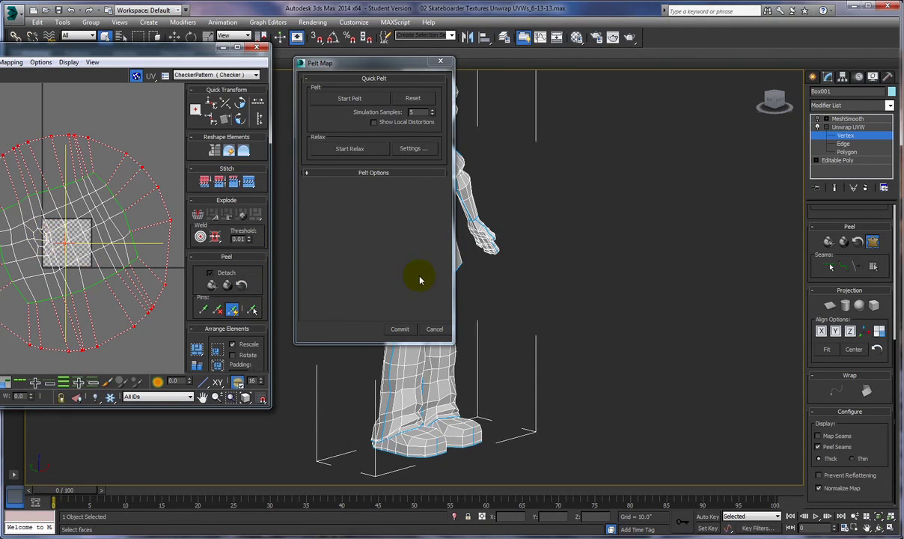
{"action": "scroll", "coordinate": [337, 223], "scroll_direction": "up", "scroll_amount": 2}
{"action": "middle_click_drag", "start_coordinate": [74, 271], "coordinate": [151, 255]}
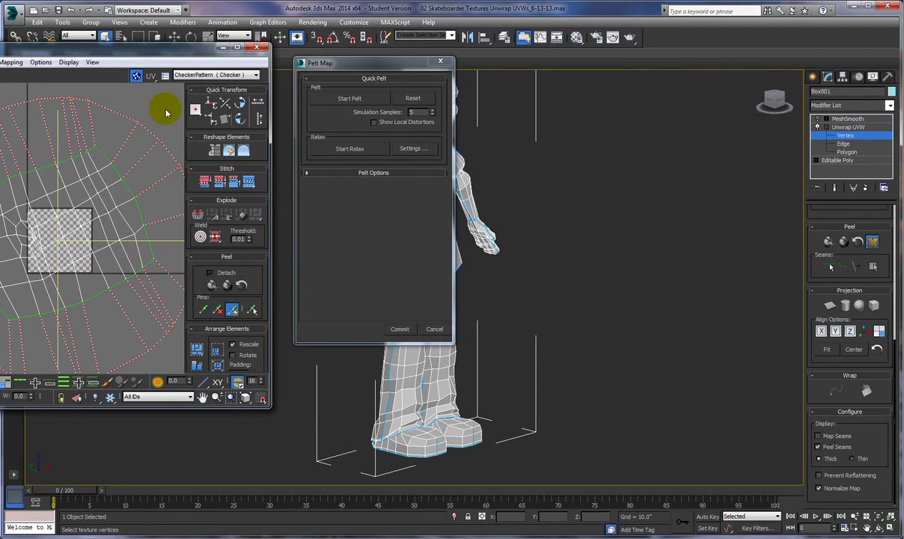
{"action": "left_click", "coordinate": [35, 237]}
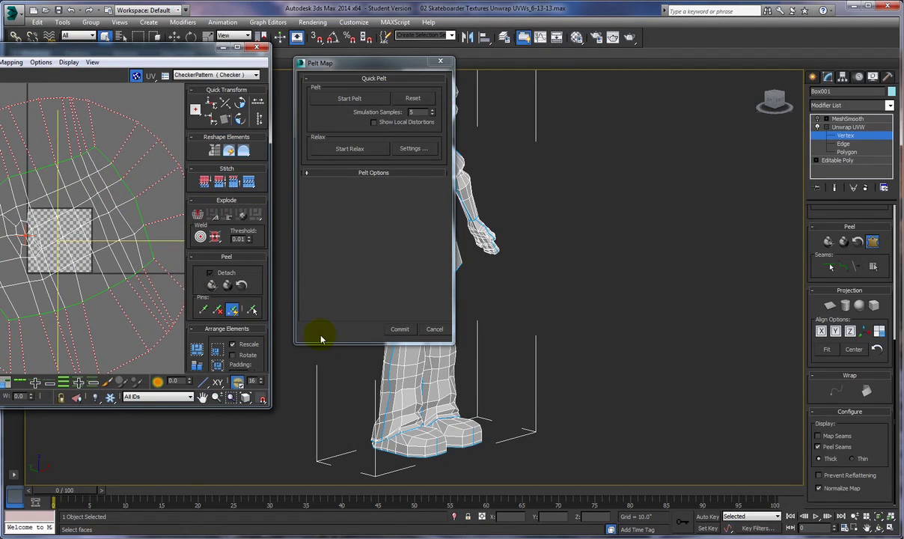
{"action": "left_click", "coordinate": [399, 330]}
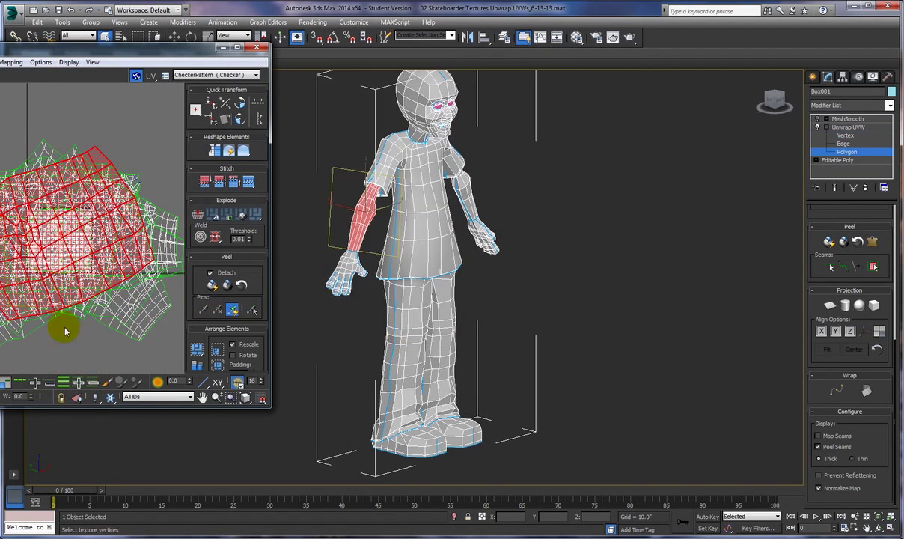
Select the left forearm's faces, then start Pelt Map and scale all its stretcher points to about 1.5 times.
{"action": "left_click", "coordinate": [468, 195]}
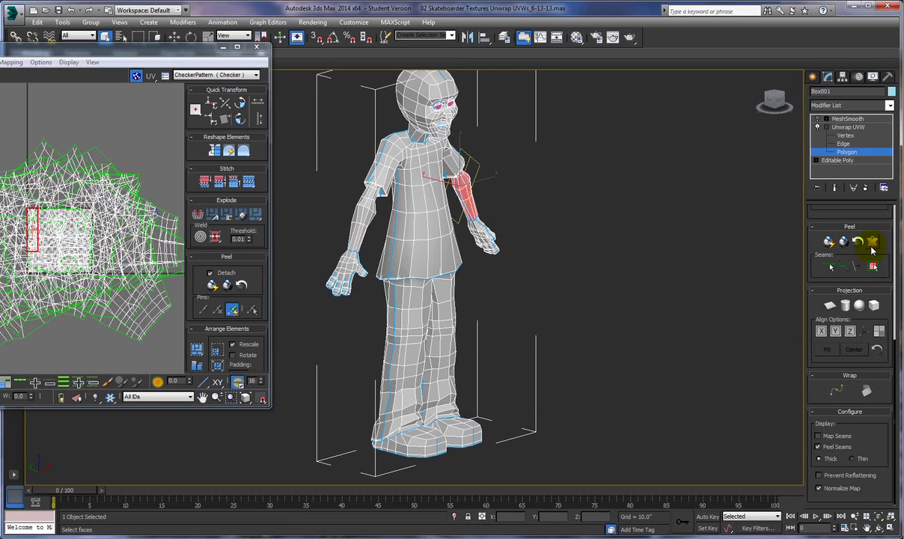
{"action": "left_click", "coordinate": [871, 240]}
{"action": "scroll", "coordinate": [2, 234], "scroll_direction": "down", "scroll_amount": 4}
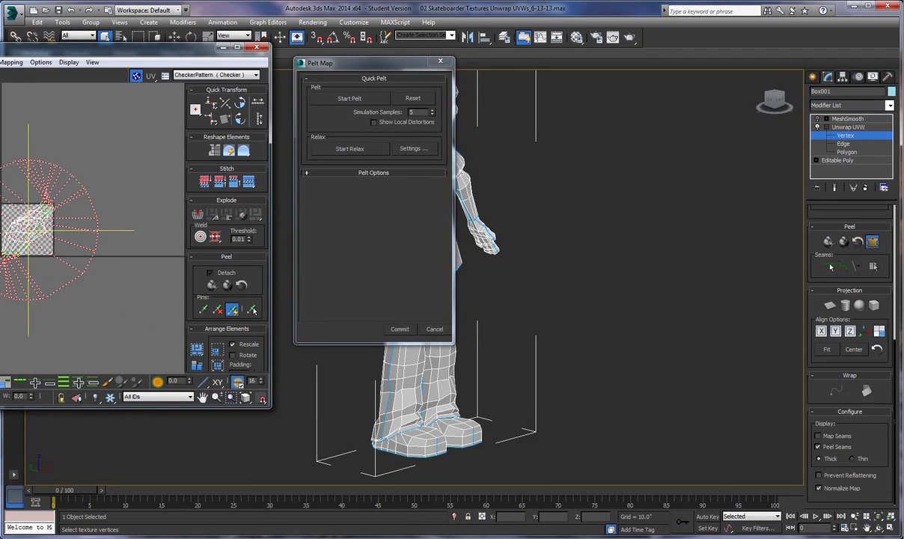
{"action": "left_click_drag", "start_coordinate": [1, 132], "coordinate": [99, 199]}
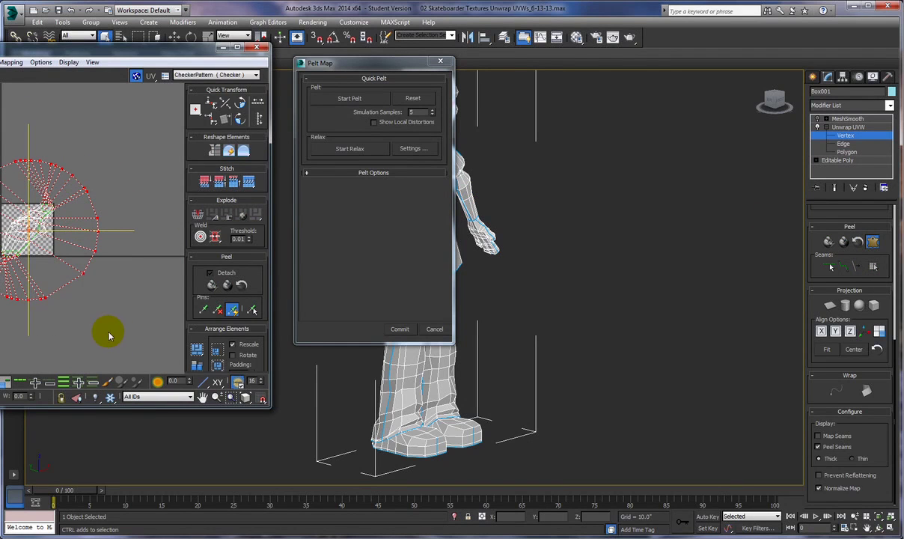
{"action": "left_click_drag", "start_coordinate": [32, 157], "coordinate": [101, 177]}
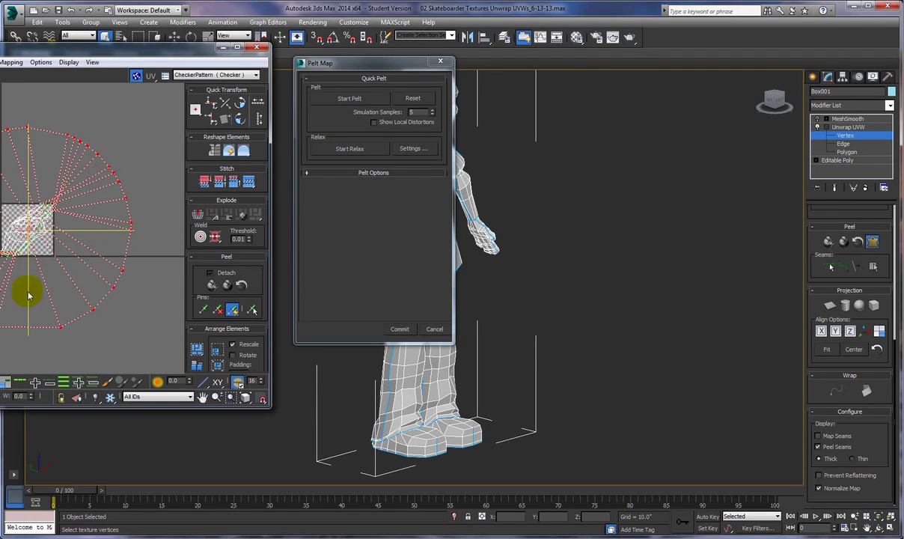
Run the pelt simulation on the left forearm, inspect the stretched mesh and commit the result without relaxing.
{"action": "left_click", "coordinate": [349, 99]}
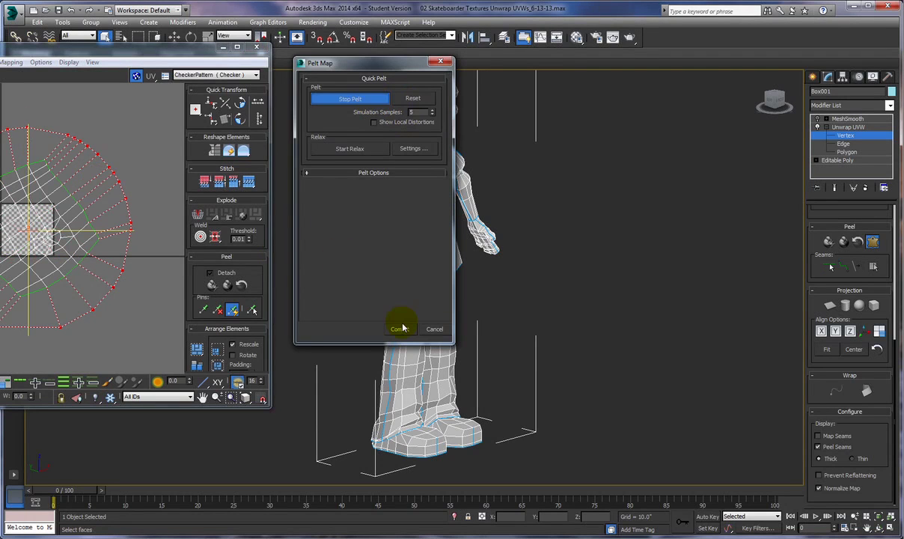
{"action": "left_click", "coordinate": [44, 259]}
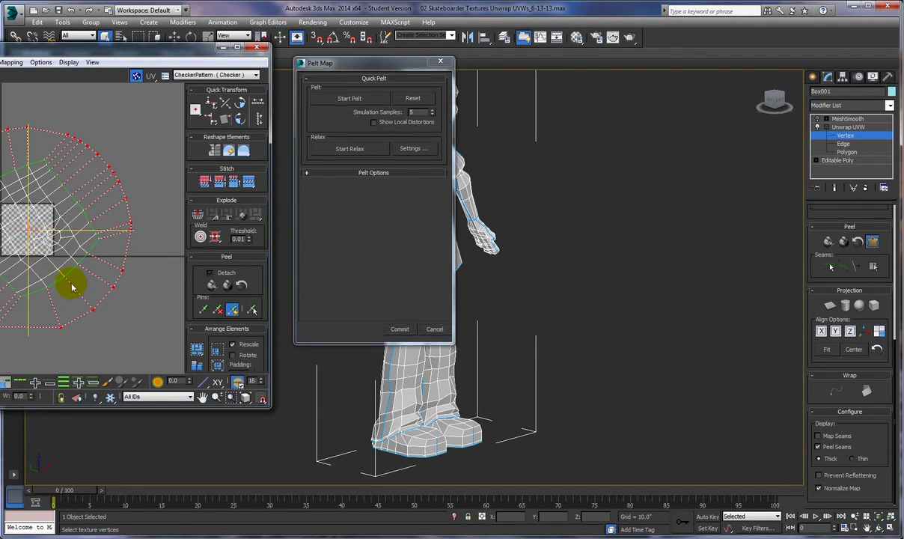
{"action": "scroll", "coordinate": [72, 283], "scroll_direction": "up", "scroll_amount": 4}
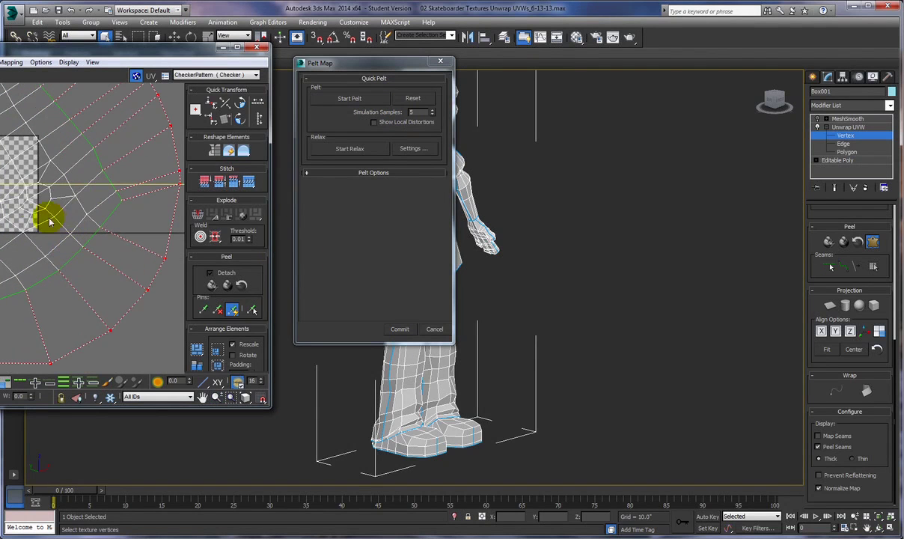
{"action": "scroll", "coordinate": [105, 302], "scroll_direction": "down", "scroll_amount": 4}
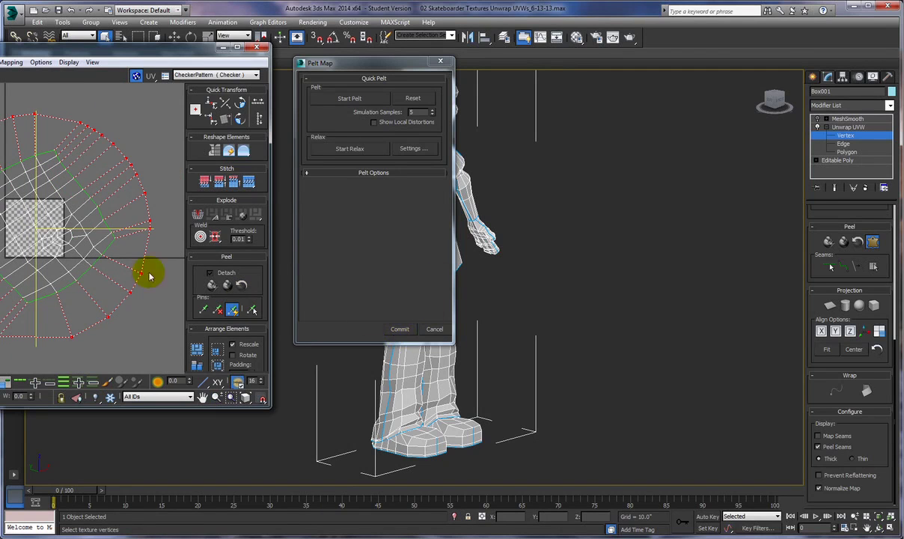
{"action": "left_click", "coordinate": [399, 330]}
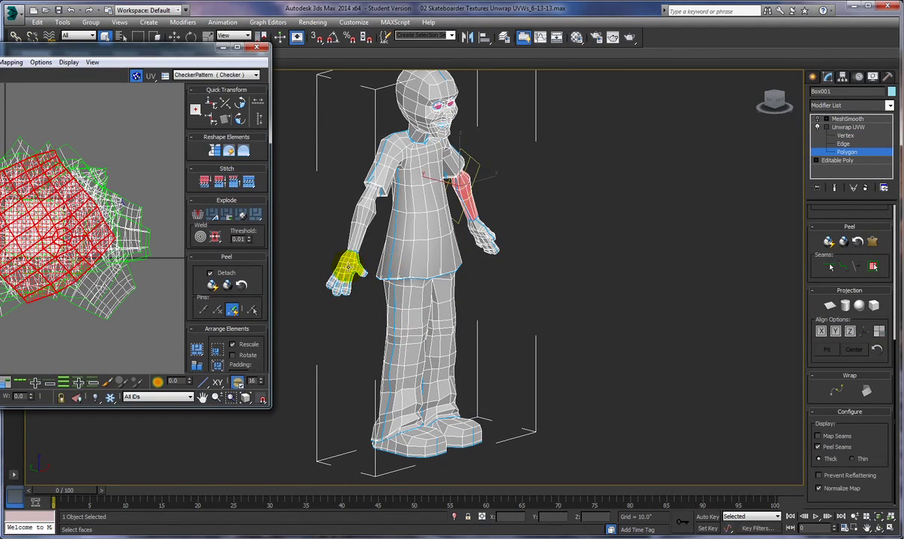
Select a face on the back of the right hand, expand the selection to the peel seams and close the UV editor.
{"action": "left_click", "coordinate": [348, 265]}
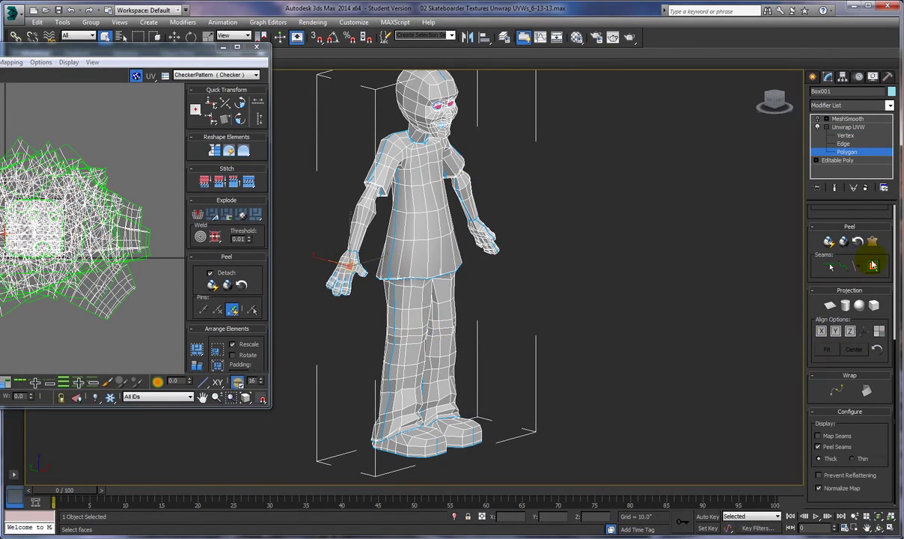
{"action": "left_click", "coordinate": [872, 266]}
{"action": "left_click", "coordinate": [447, 339]}
{"action": "left_click", "coordinate": [436, 347]}
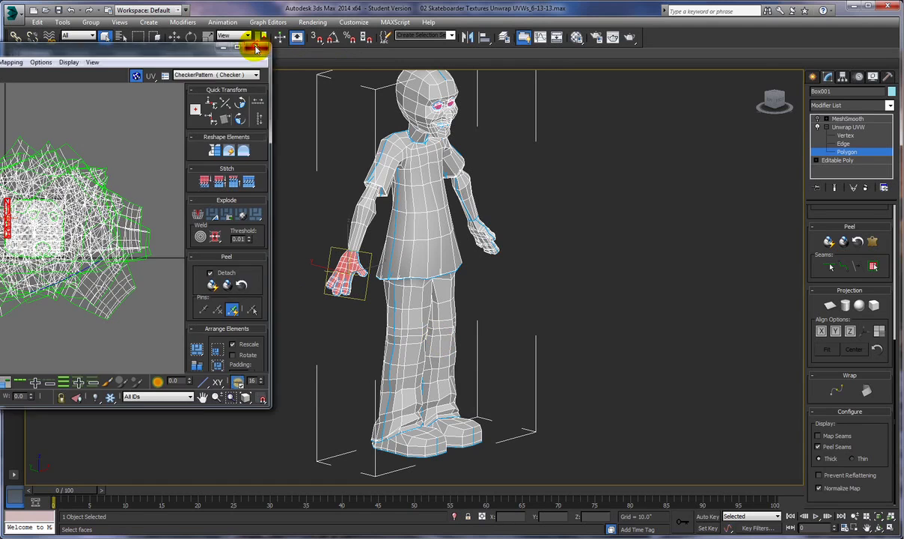
{"action": "left_click", "coordinate": [256, 48]}
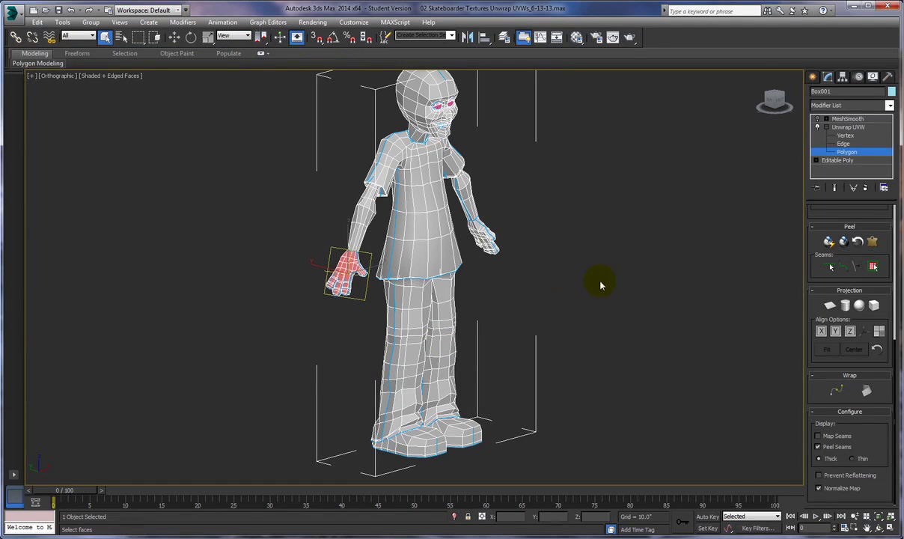
Start Pelt Map on the back of the right hand and scale all its stretcher points to about 1.6 times.
{"action": "left_click", "coordinate": [872, 242]}
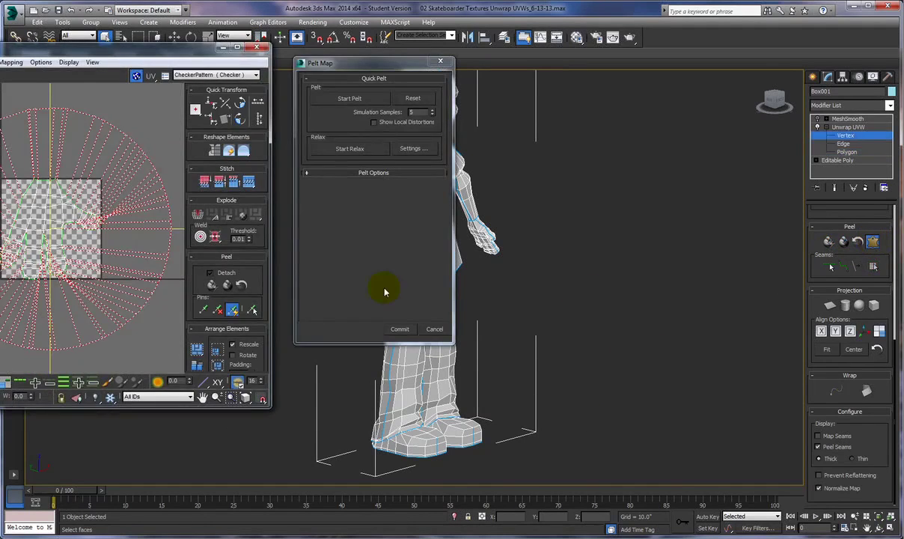
{"action": "scroll", "coordinate": [134, 246], "scroll_direction": "down", "scroll_amount": 2}
{"action": "scroll", "coordinate": [135, 245], "scroll_direction": "down", "scroll_amount": 1}
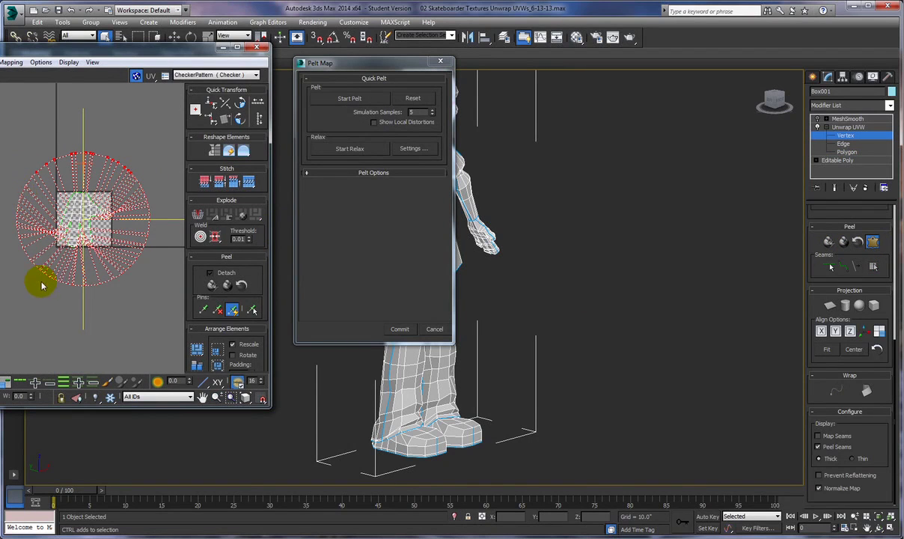
{"action": "left_click_drag", "start_coordinate": [42, 290], "coordinate": [143, 294], "text": "ctrl"}
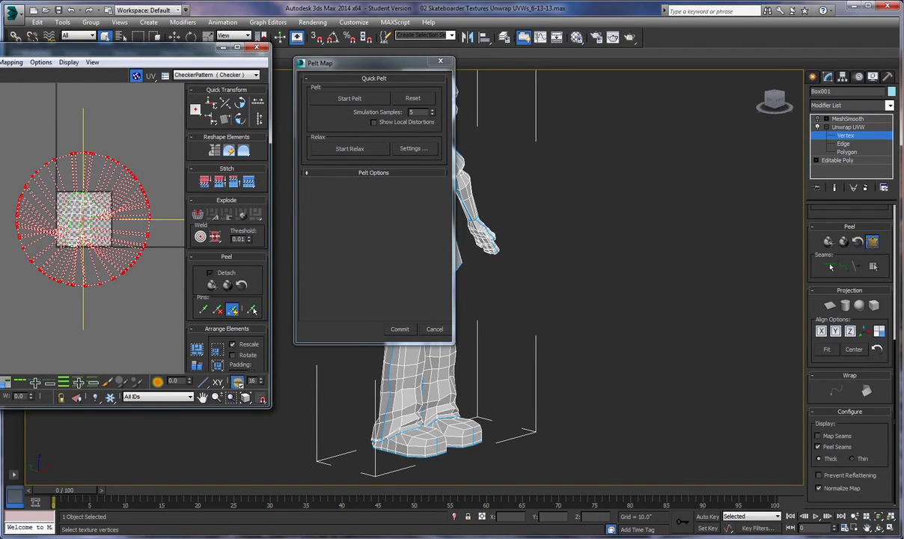
{"action": "left_click_drag", "start_coordinate": [83, 151], "coordinate": [82, 110]}
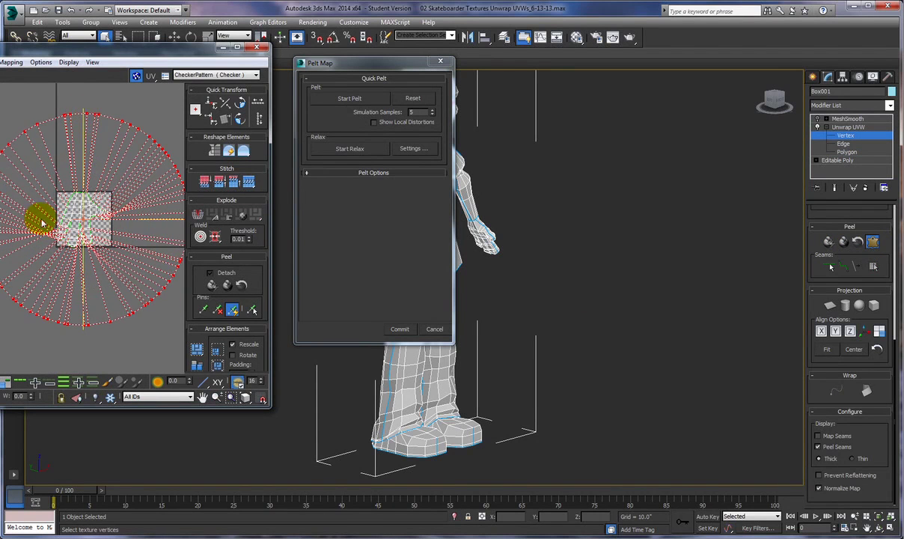
Run the pelt simulation on the back of the right hand and commit the result without relaxing.
{"action": "middle_click_drag", "start_coordinate": [121, 140], "coordinate": [117, 141]}
{"action": "left_click_drag", "start_coordinate": [116, 140], "coordinate": [327, 167]}
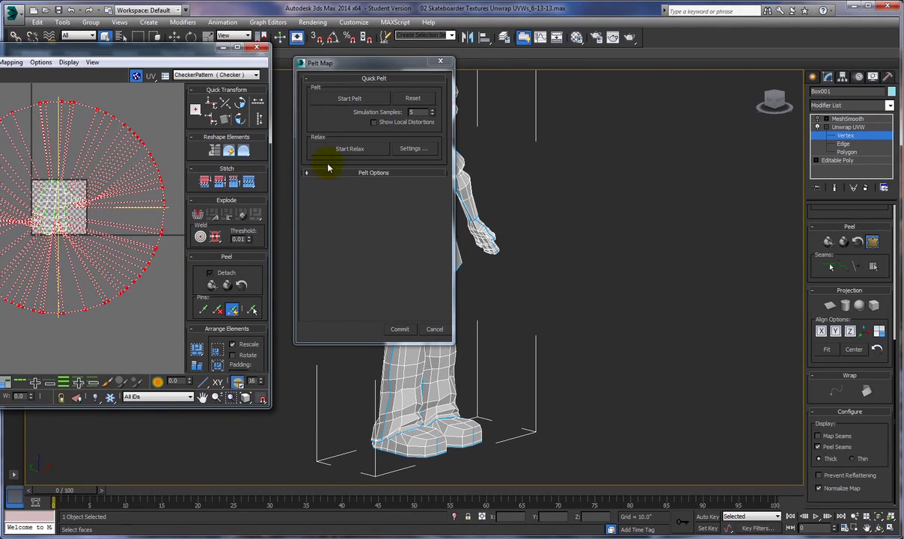
{"action": "left_click", "coordinate": [335, 97]}
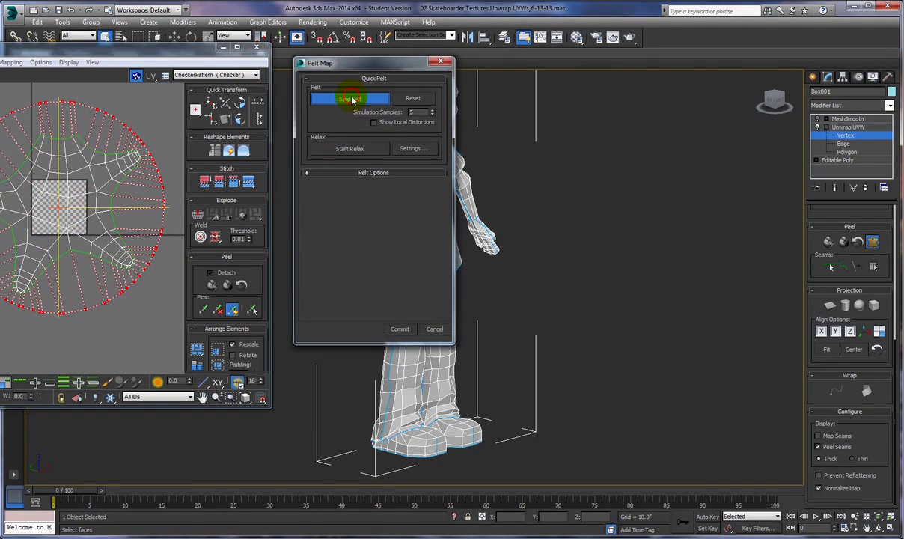
{"action": "left_click", "coordinate": [400, 329]}
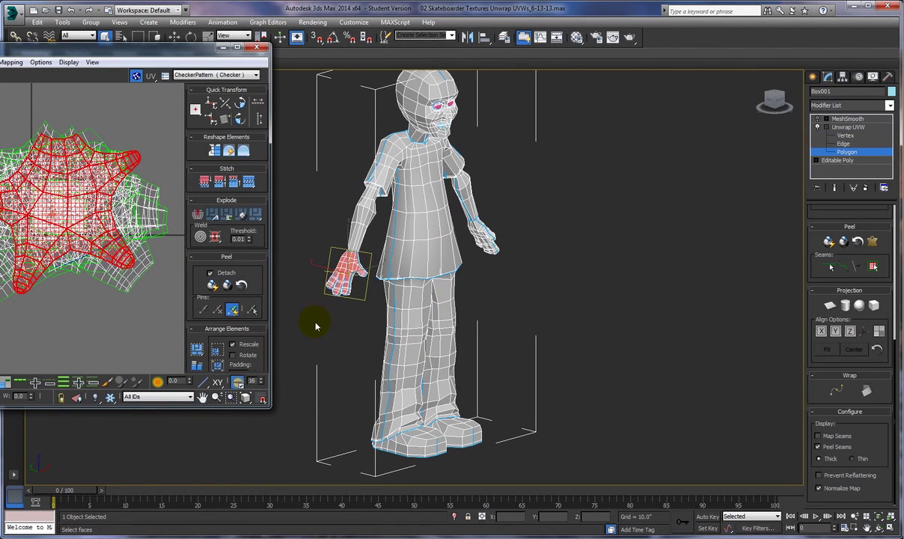
Select a face on the palm side of the right hand and expand the selection to the peel seams.
{"action": "middle_click_drag", "start_coordinate": [312, 318], "coordinate": [263, 291], "text": "alt"}
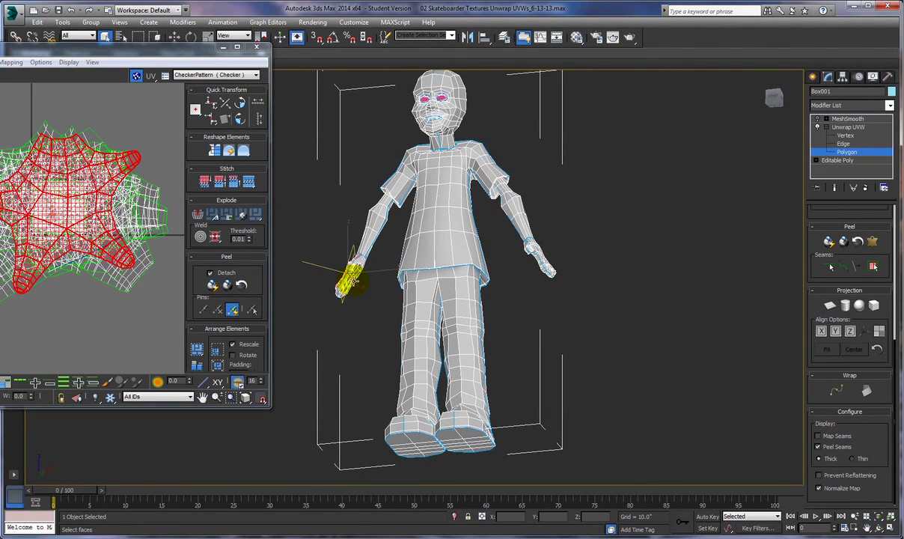
{"action": "left_click", "coordinate": [352, 273], "text": "alt"}
{"action": "left_click", "coordinate": [872, 267]}
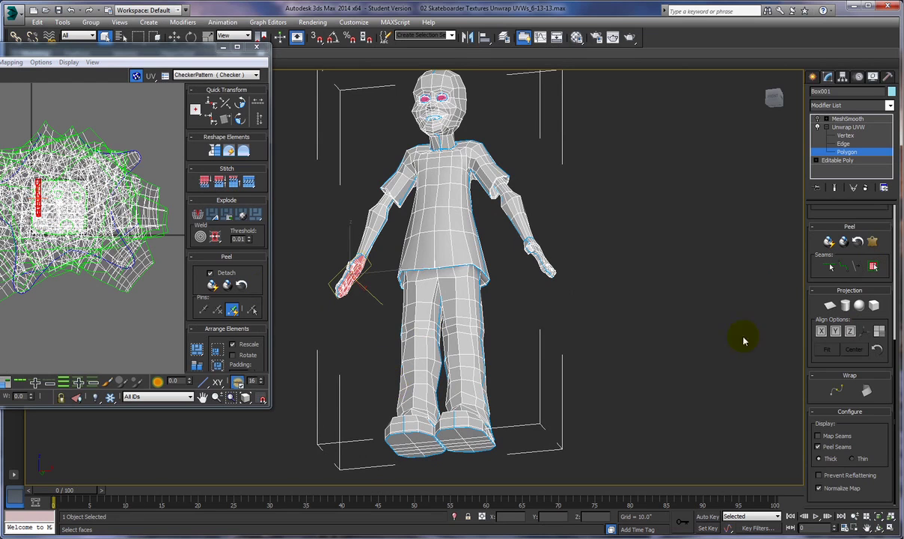
Pelt-map the right palm with all its stretcher points scaled to about 1.5 times and commit the result without relaxing.
{"action": "left_click", "coordinate": [866, 240]}
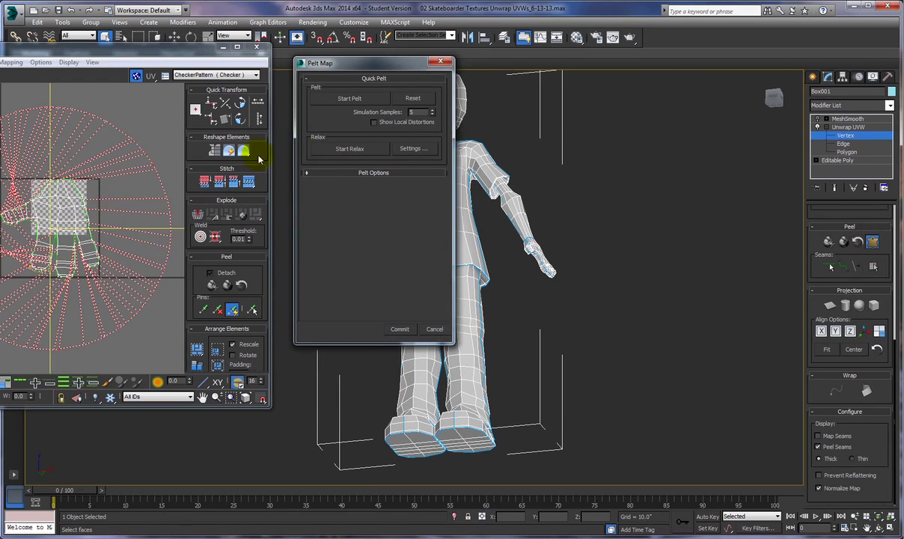
{"action": "scroll", "coordinate": [28, 168], "scroll_direction": "down", "scroll_amount": 4}
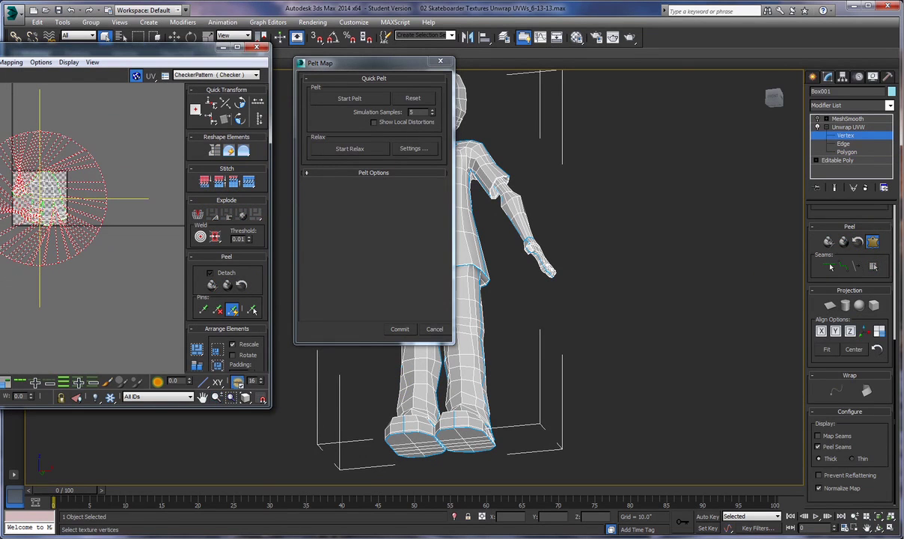
{"action": "left_click_drag", "start_coordinate": [30, 116], "coordinate": [106, 169]}
{"action": "left_click_drag", "start_coordinate": [2, 236], "coordinate": [98, 302]}
{"action": "left_click_drag", "start_coordinate": [82, 125], "coordinate": [110, 238], "text": "ctrl"}
{"action": "left_click_drag", "start_coordinate": [37, 129], "coordinate": [0, 148]}
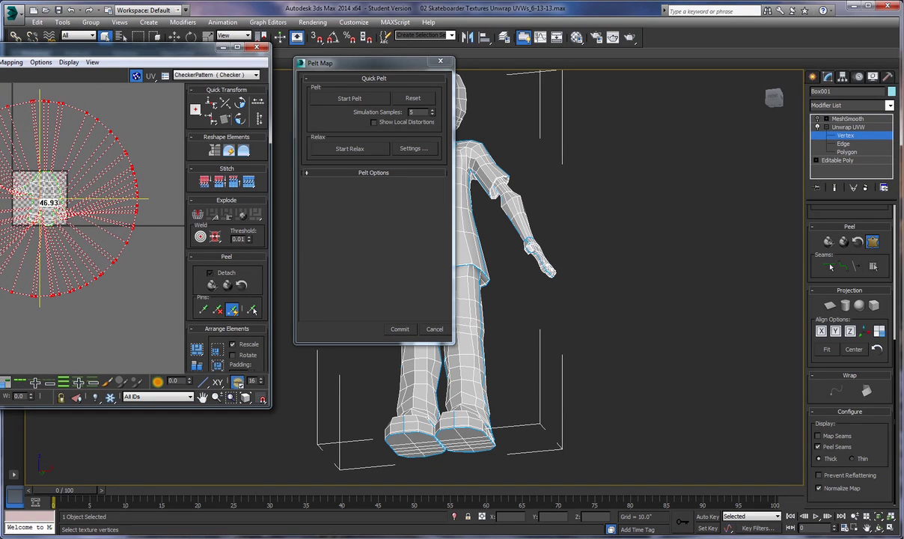
{"action": "left_click", "coordinate": [348, 98]}
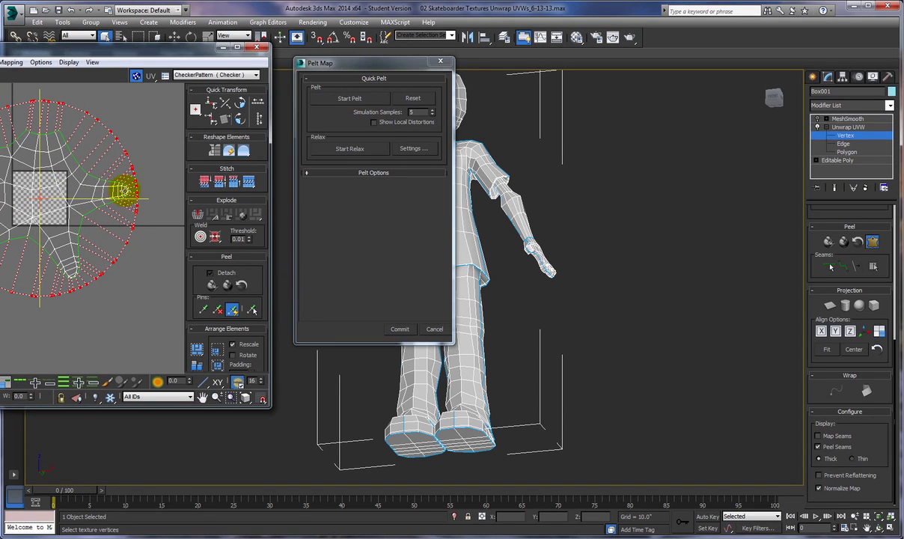
{"action": "left_click", "coordinate": [398, 330]}
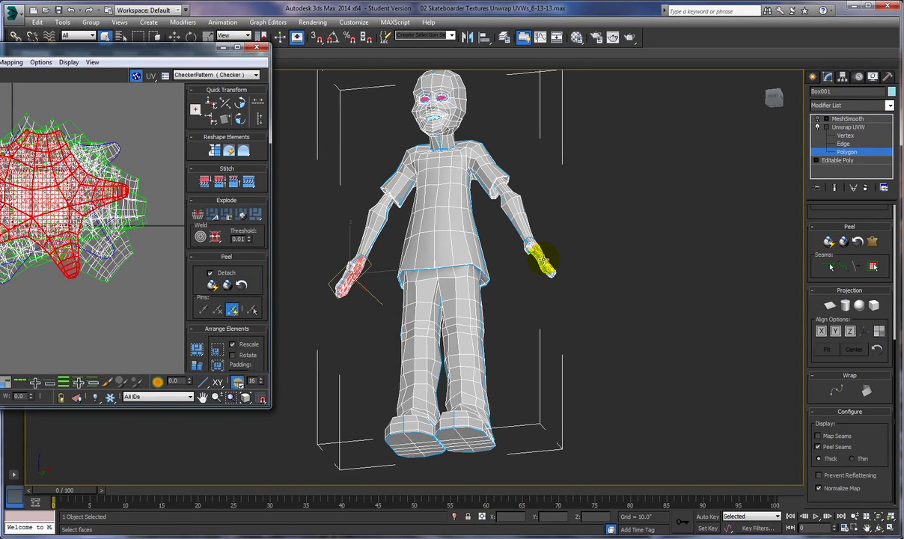
Select a face on the back of the left hand, expand the selection to the peel seams and start Pelt Map.
{"action": "left_click", "coordinate": [544, 260]}
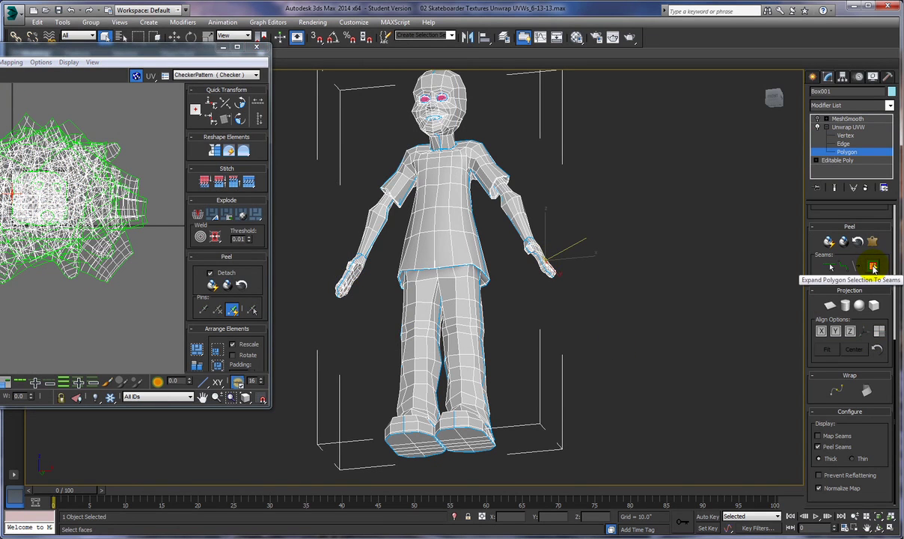
{"action": "left_click", "coordinate": [872, 267]}
{"action": "left_click", "coordinate": [872, 240]}
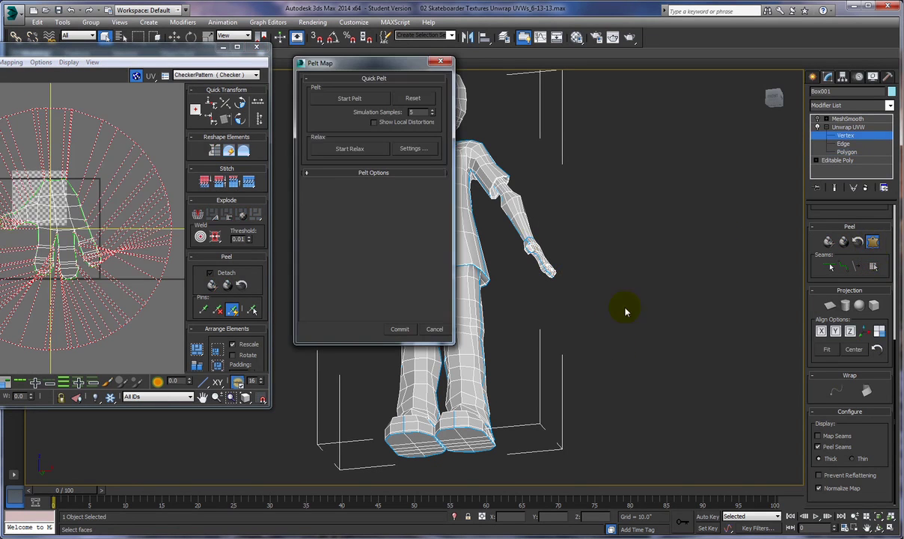
Scale the left hand back's stretcher points to about 1.45 times, run the pelt simulation and commit it without relaxing.
{"action": "left_click", "coordinate": [40, 273]}
{"action": "left_click", "coordinate": [110, 198]}
{"action": "left_click", "coordinate": [35, 255]}
{"action": "left_click", "coordinate": [78, 256]}
{"action": "left_click", "coordinate": [143, 261]}
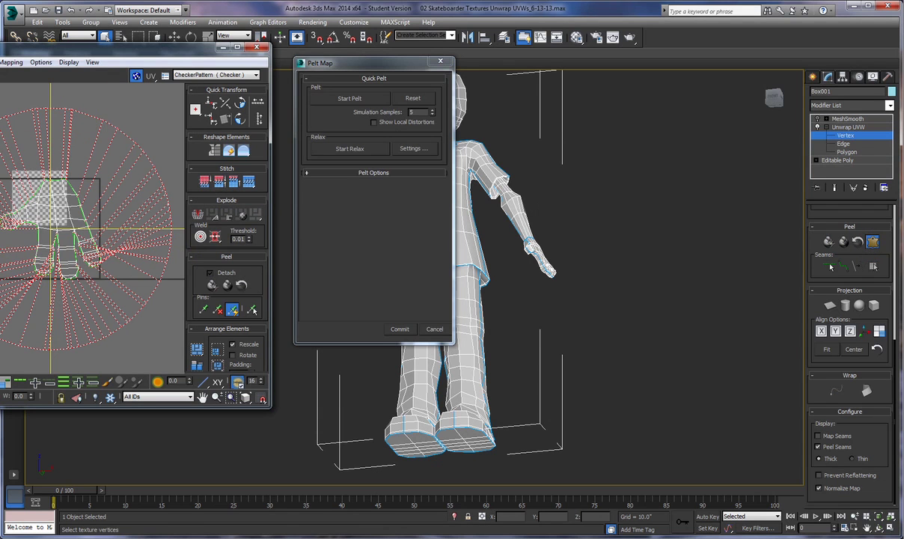
{"action": "scroll", "coordinate": [75, 180], "scroll_direction": "down", "scroll_amount": 2}
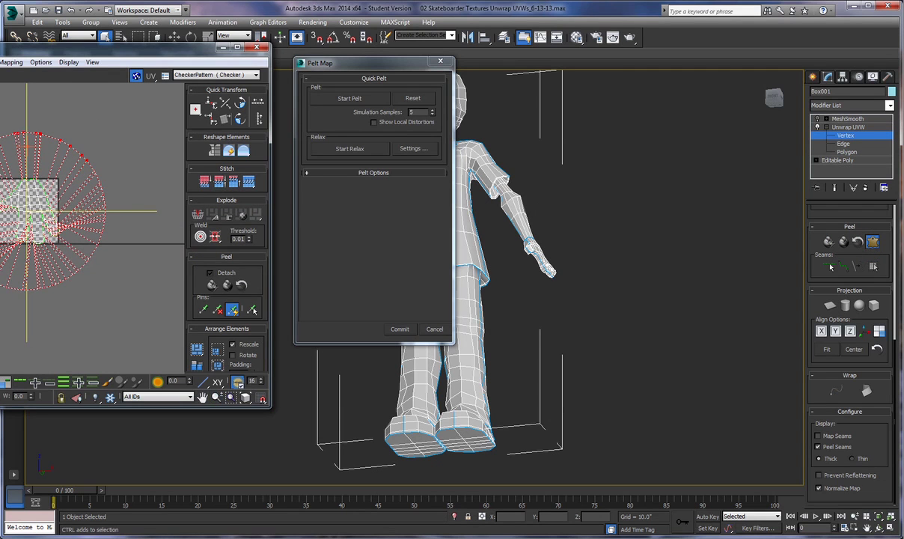
{"action": "left_click_drag", "start_coordinate": [105, 279], "coordinate": [82, 161], "text": "ctrl"}
{"action": "left_click_drag", "start_coordinate": [40, 134], "coordinate": [41, 96]}
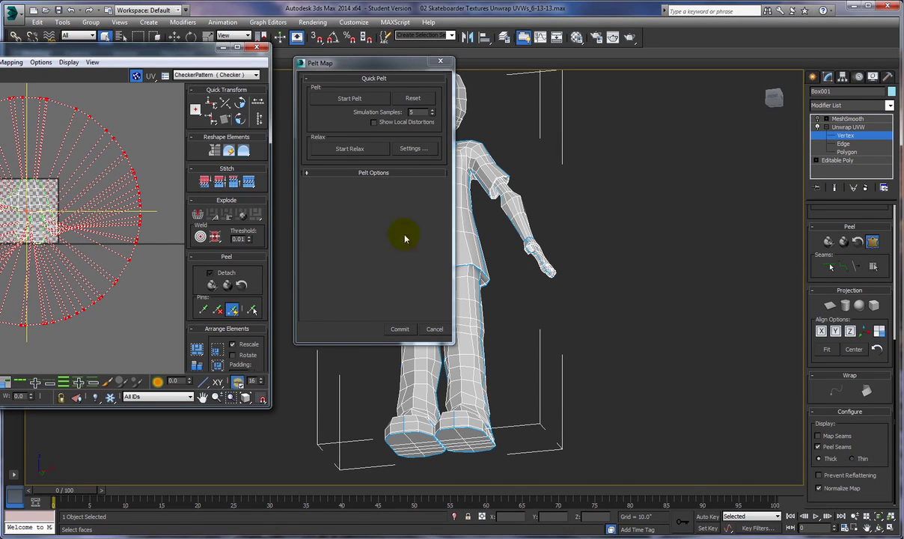
{"action": "left_click", "coordinate": [350, 99]}
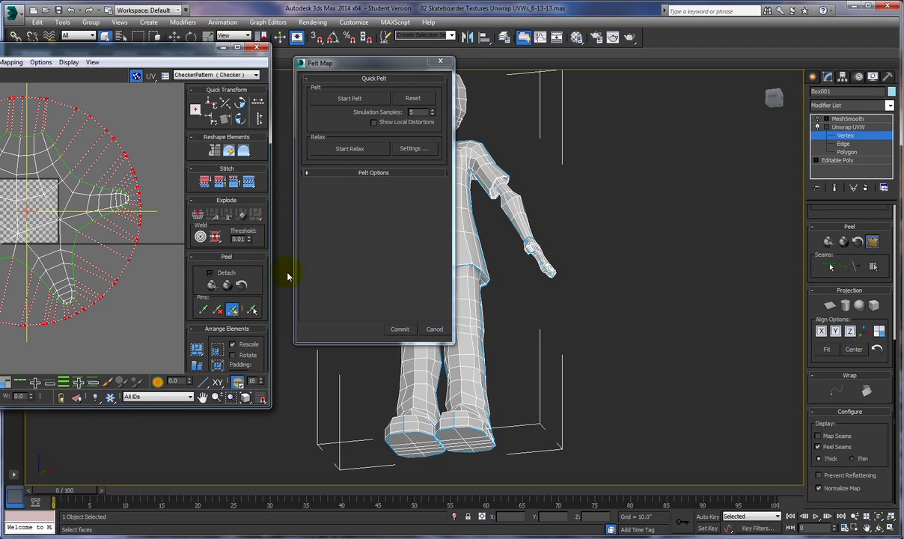
{"action": "left_click", "coordinate": [399, 330]}
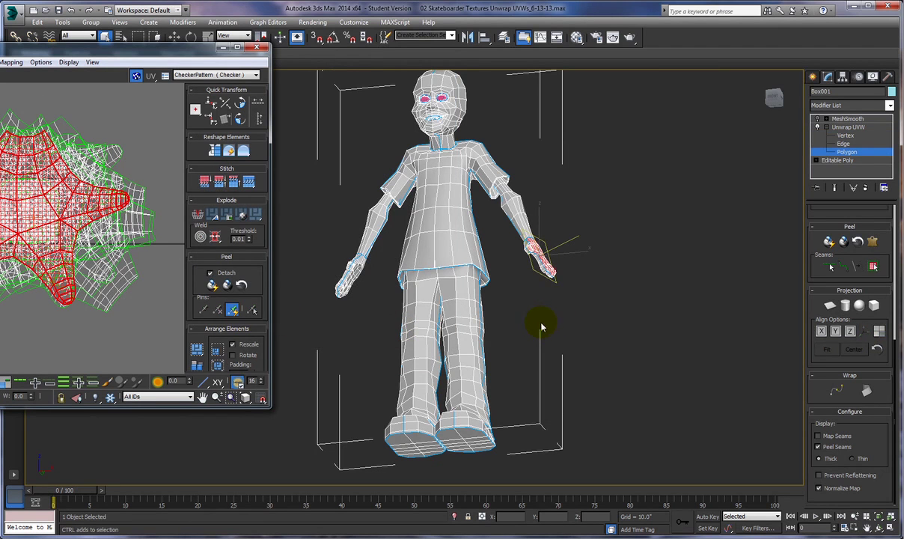
Select a face on the palm side of the left hand and expand the selection to the peel seams.
{"action": "middle_click_drag", "start_coordinate": [524, 321], "coordinate": [562, 293], "text": "alt"}
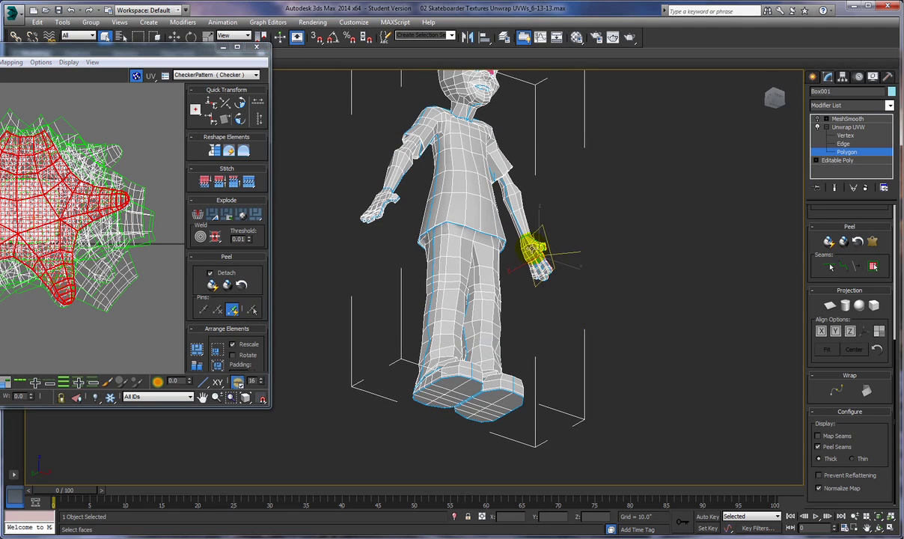
{"action": "left_click", "coordinate": [533, 253]}
{"action": "left_click", "coordinate": [871, 264]}
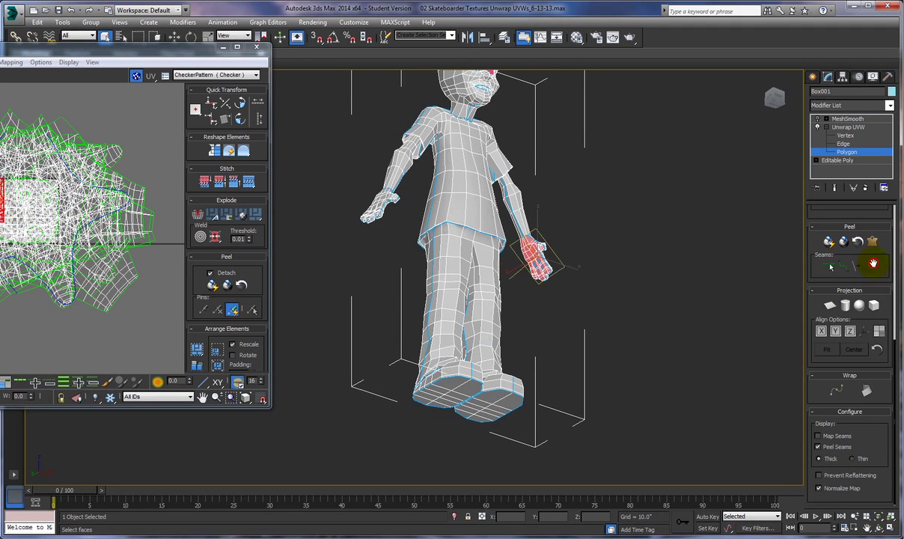
Start Pelt Map on the left palm's faces and select all of its stretcher points.
{"action": "left_click", "coordinate": [872, 240]}
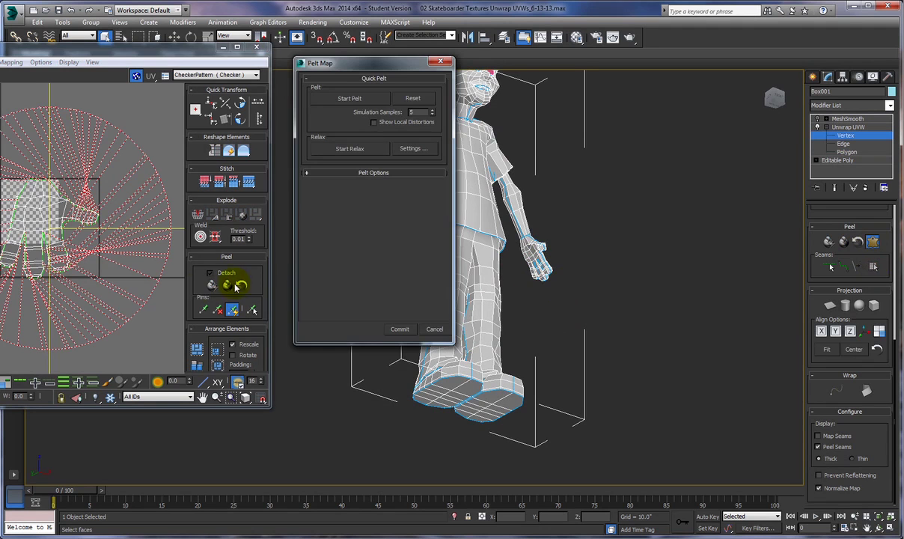
{"action": "left_click", "coordinate": [114, 218]}
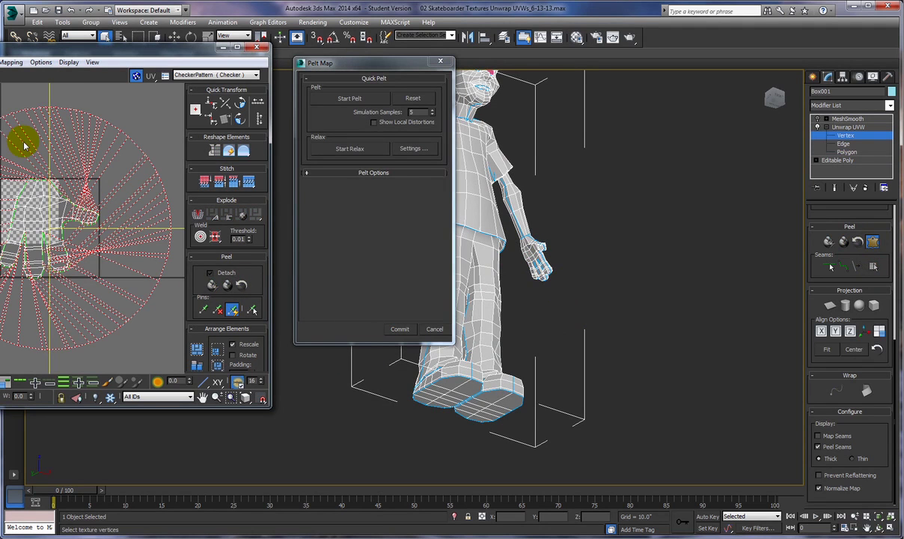
{"action": "scroll", "coordinate": [23, 157], "scroll_direction": "down", "scroll_amount": 5}
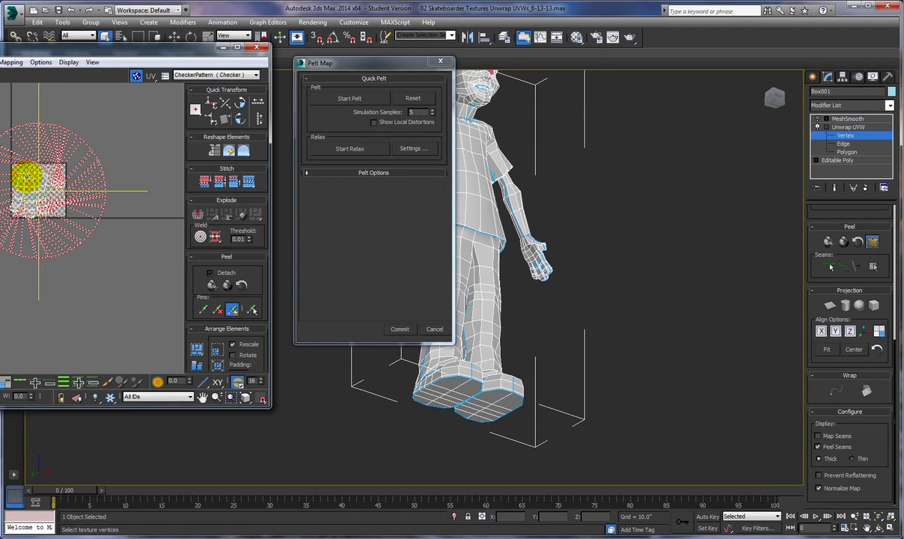
{"action": "middle_click_drag", "start_coordinate": [26, 177], "coordinate": [33, 189], "text": "ctrl+alt"}
{"action": "left_click_drag", "start_coordinate": [30, 157], "coordinate": [30, 156]}
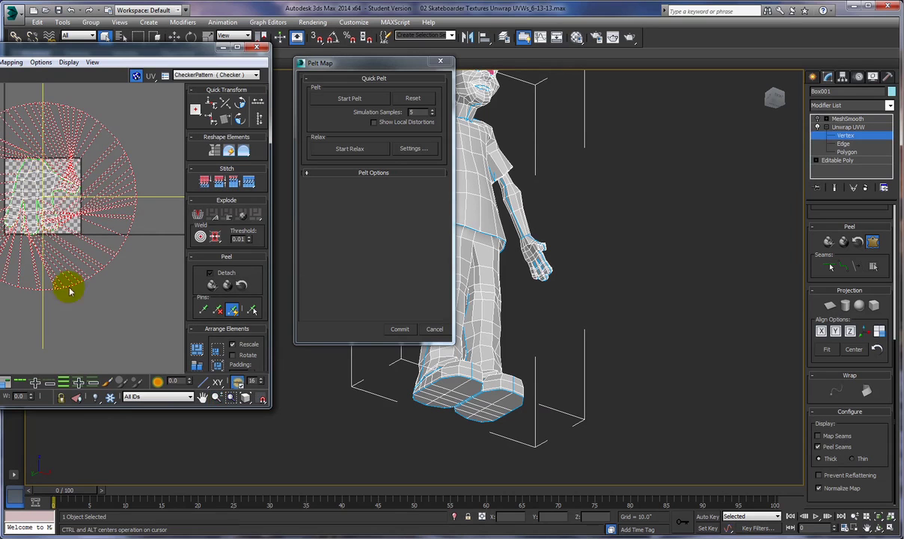
{"action": "left_click", "coordinate": [213, 396]}
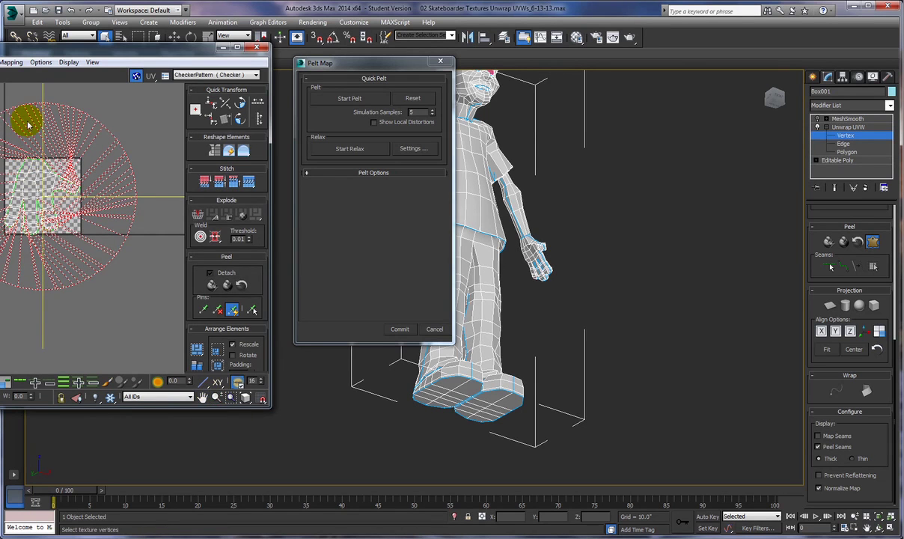
{"action": "middle_click_drag", "start_coordinate": [48, 172], "coordinate": [44, 193], "text": "ctrl+alt"}
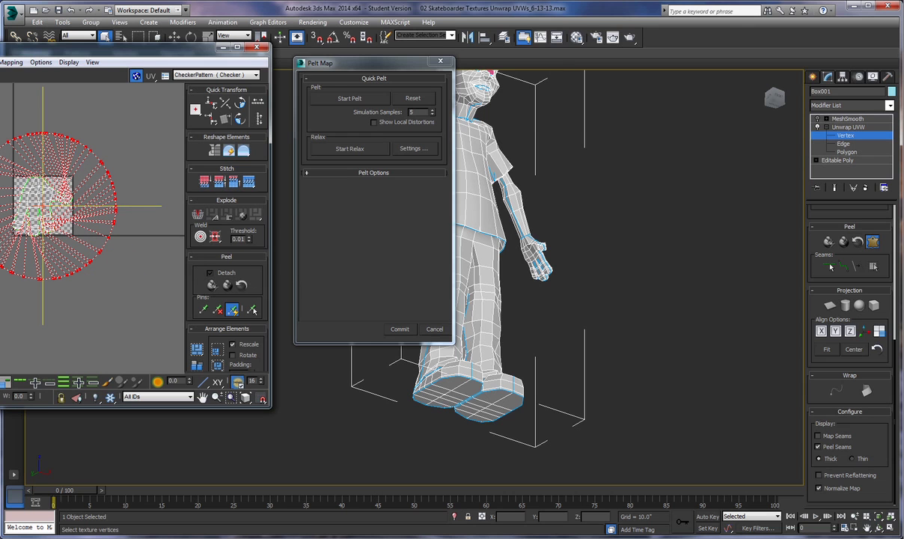
Rotate the left palm's stretcher points, scale them to about 1.5 times, and commit the pelted result without relaxing.
{"action": "left_click_drag", "start_coordinate": [44, 148], "coordinate": [115, 157]}
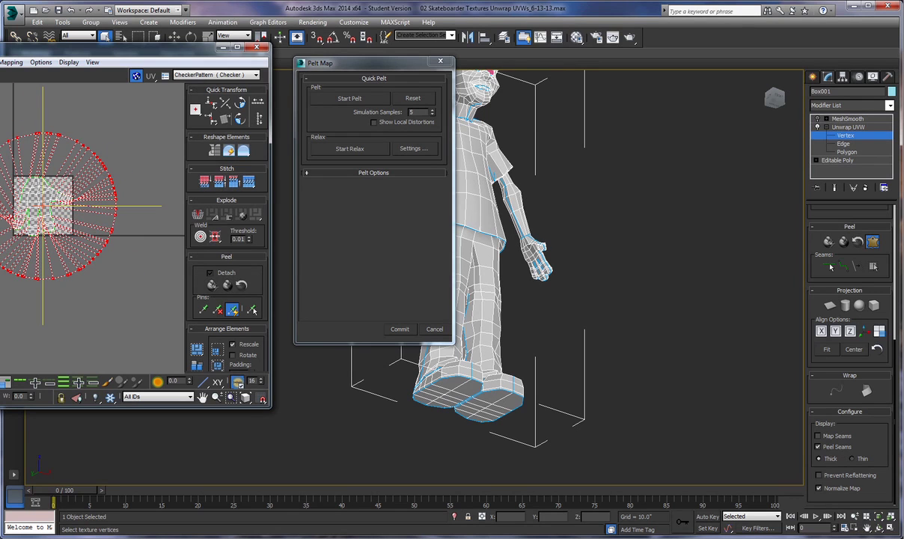
{"action": "left_click_drag", "start_coordinate": [37, 136], "coordinate": [42, 90]}
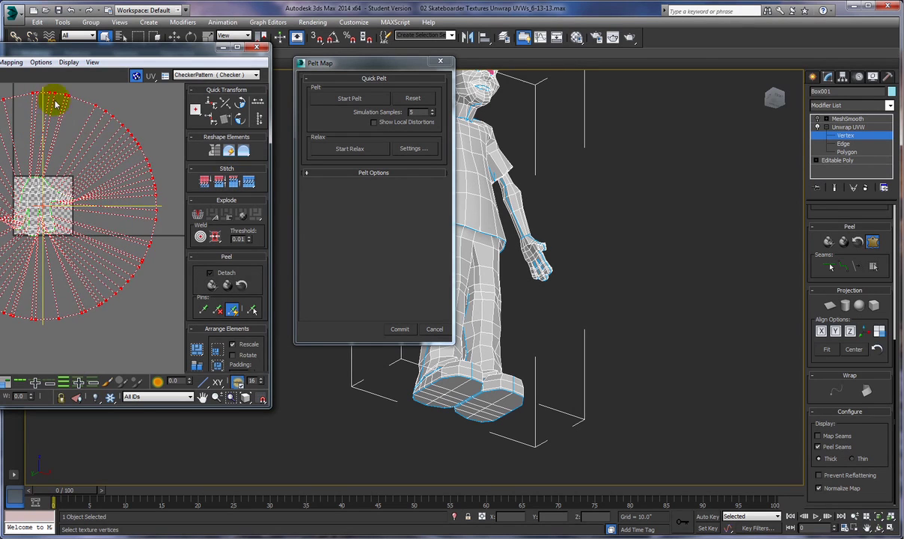
{"action": "left_click", "coordinate": [398, 332]}
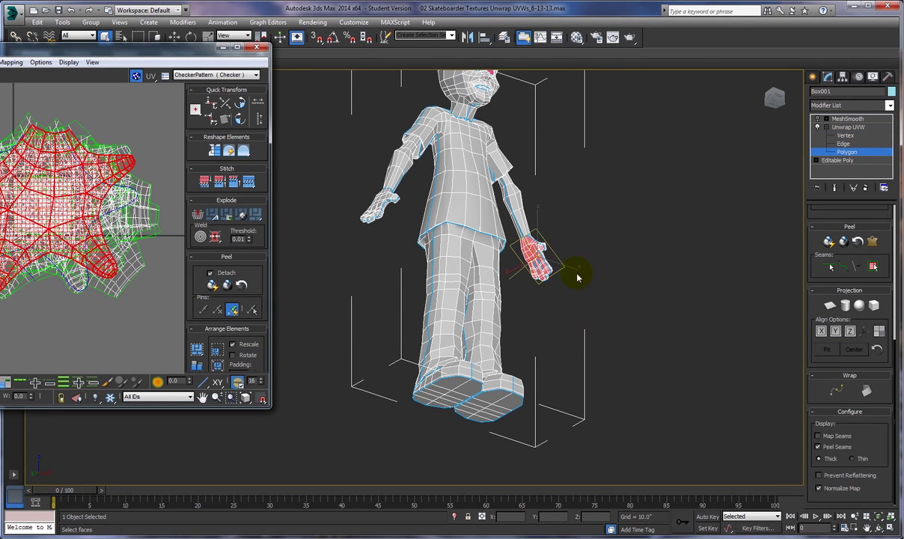
{"action": "left_click", "coordinate": [658, 308]}
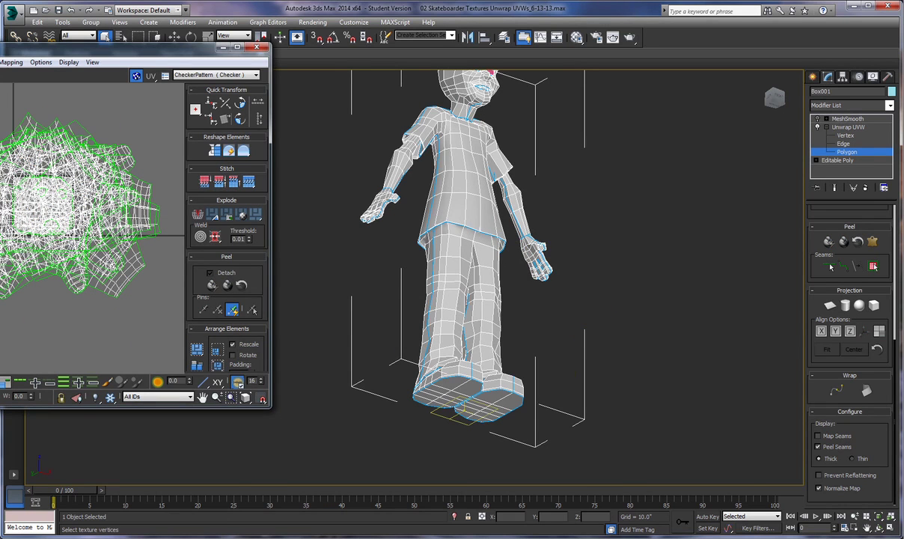
{"action": "key", "text": "1"}
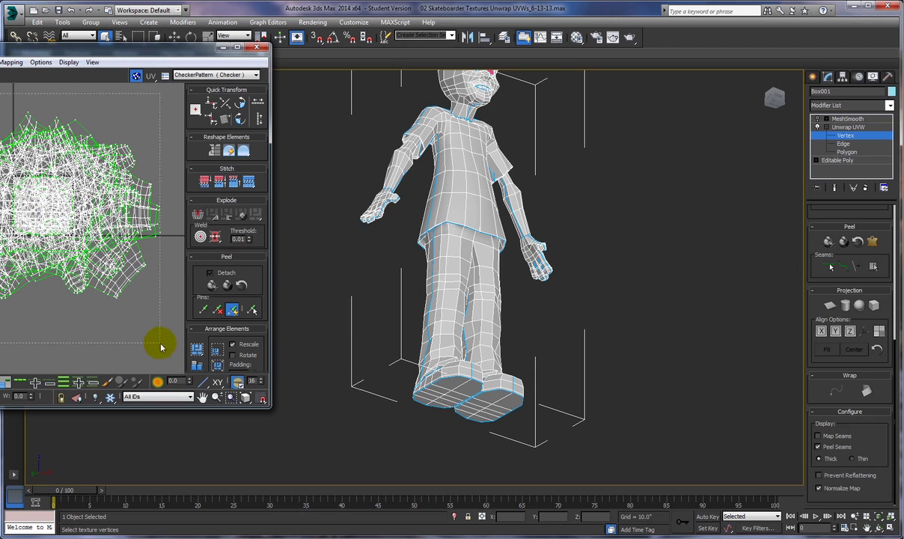
{"action": "key", "text": "ctrl+a"}
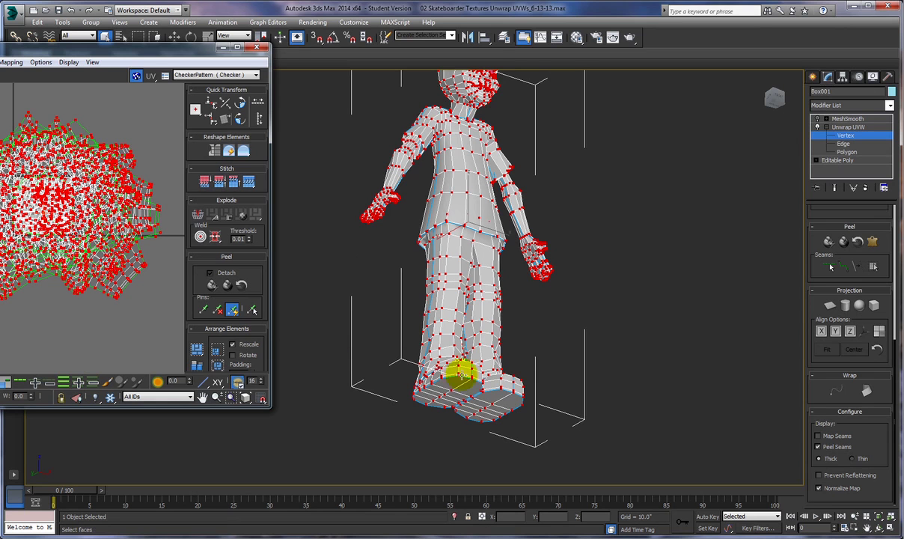
{"action": "scroll", "coordinate": [581, 363], "scroll_direction": "down", "scroll_amount": 2}
{"action": "middle_click_drag", "start_coordinate": [596, 343], "coordinate": [525, 369], "text": "alt"}
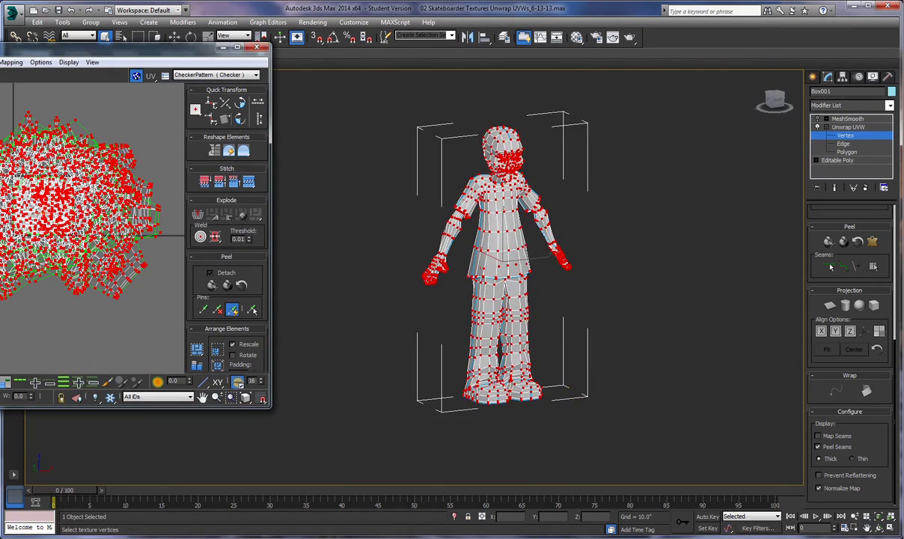
{"action": "key", "text": "3"}
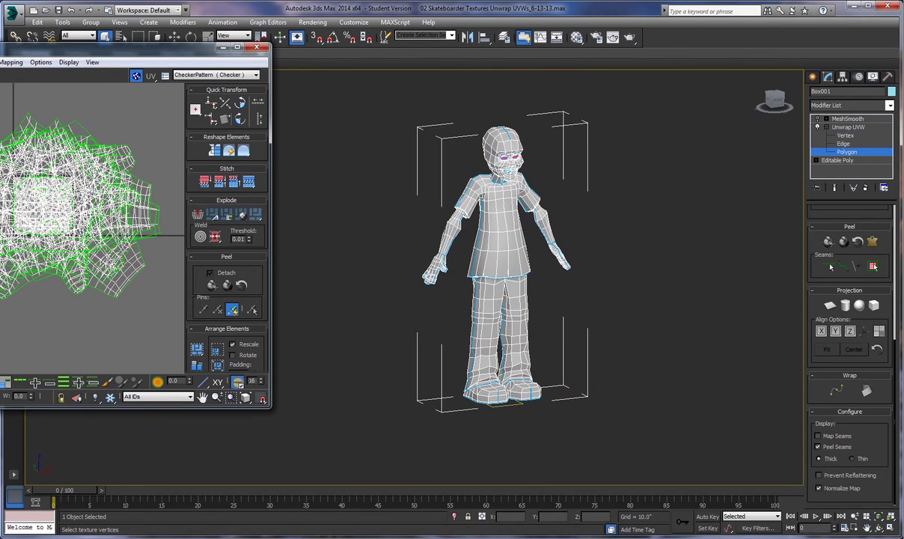
{"action": "key", "text": "ctrl+a"}
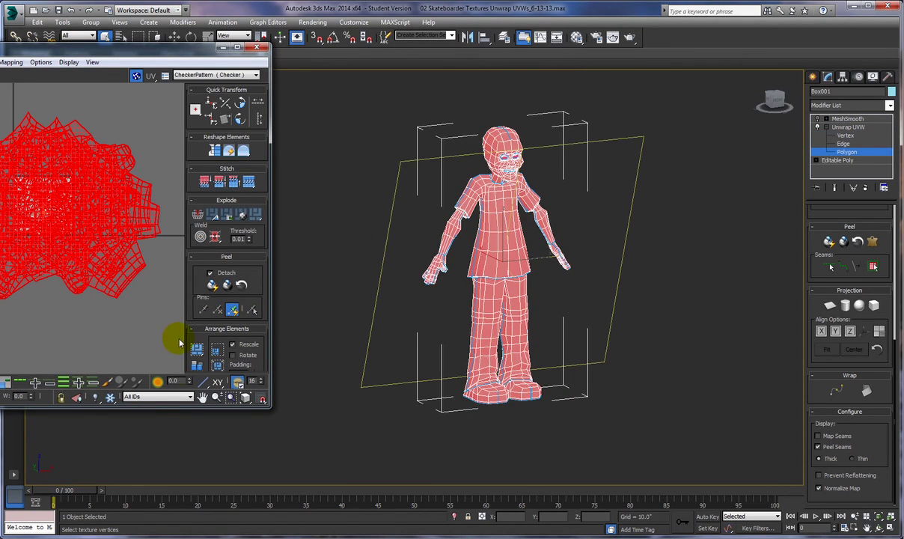
{"action": "middle_click_drag", "start_coordinate": [591, 377], "coordinate": [456, 367], "text": "alt"}
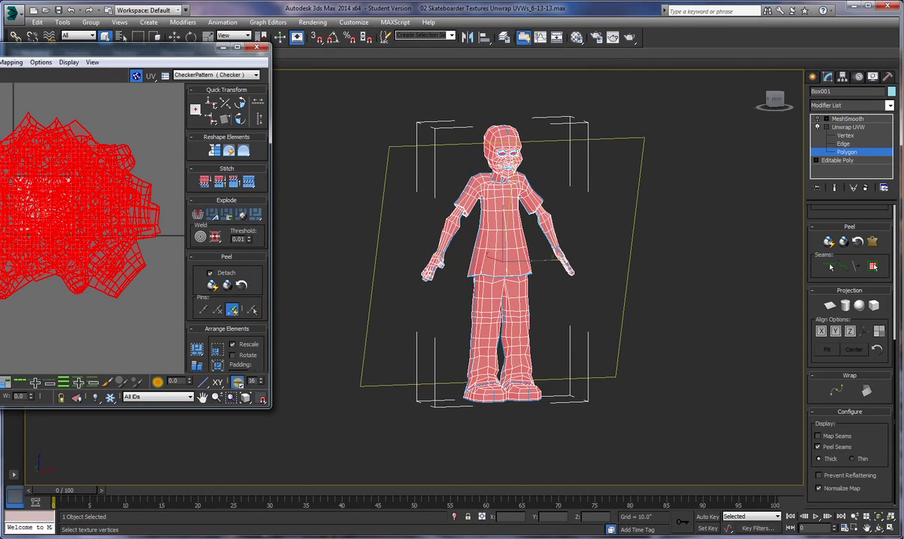
{"action": "key", "text": "1"}
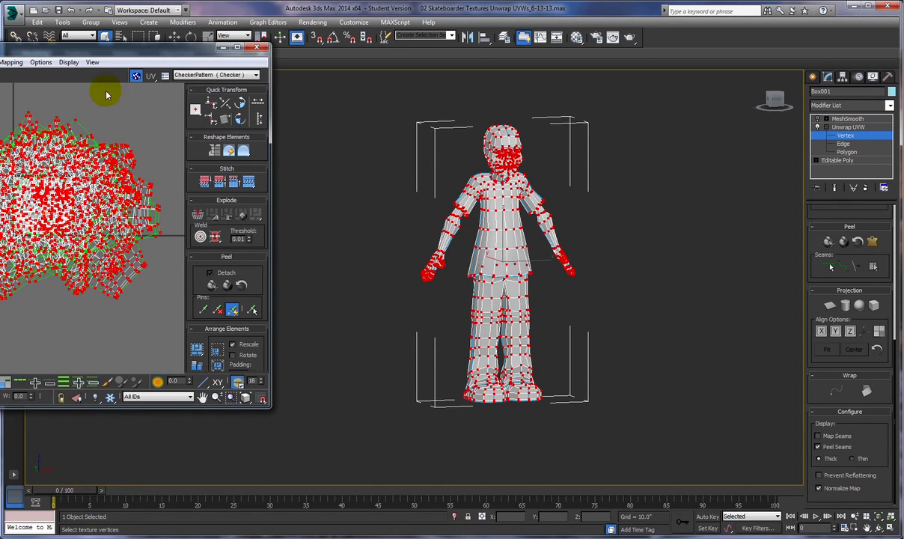
{"action": "left_click", "coordinate": [129, 117]}
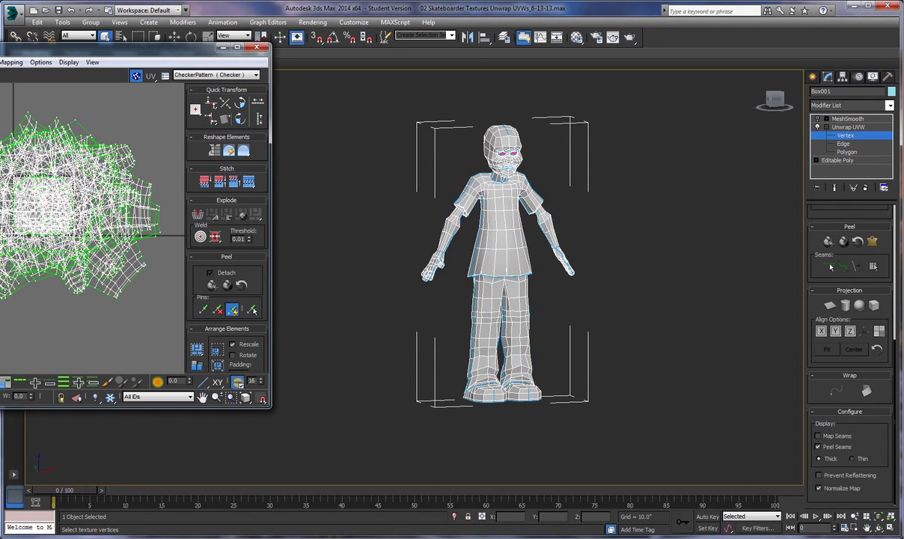
Select all polygons of the character and pack their UV shells into the texture square with the default packing settings.
{"action": "key", "text": "3"}
{"action": "key", "text": "ctrl+a"}
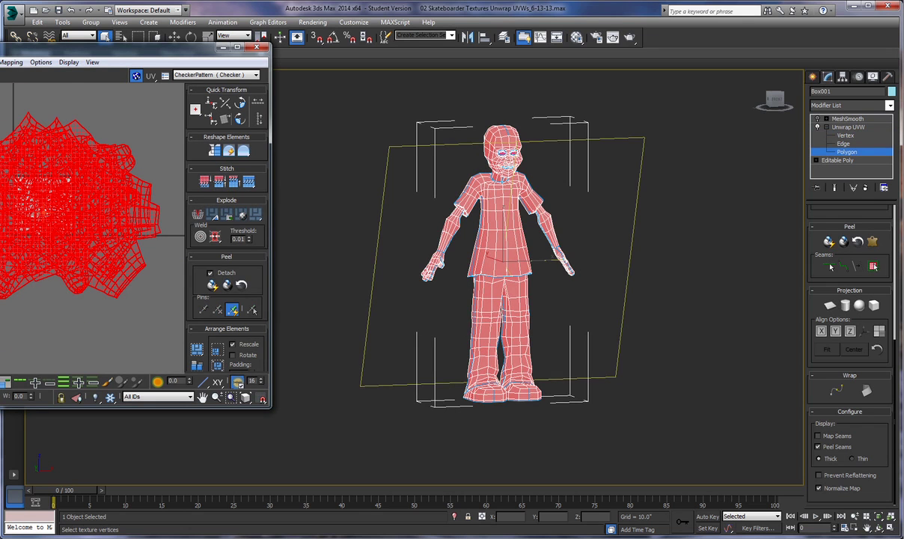
{"action": "key", "text": "alt+t"}
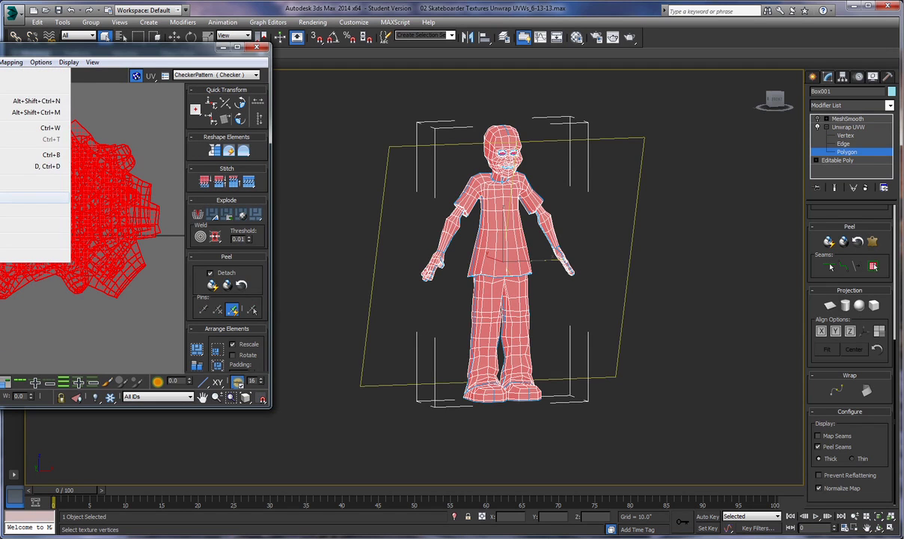
{"action": "left_click", "coordinate": [0, 198]}
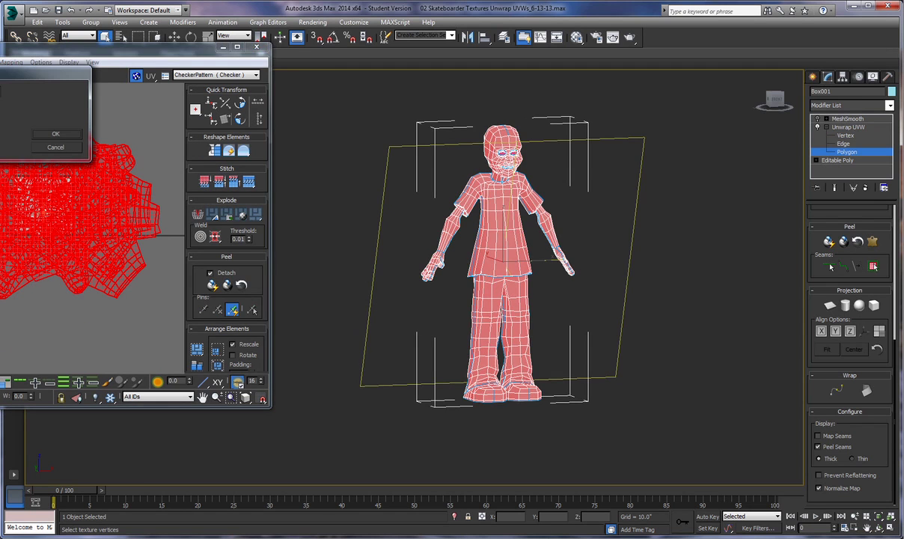
{"action": "left_click", "coordinate": [101, 100]}
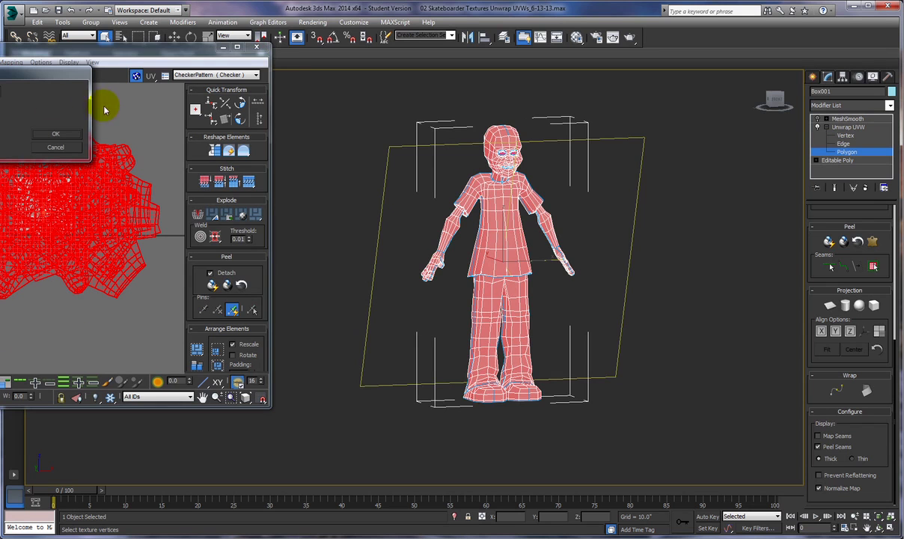
{"action": "left_click", "coordinate": [59, 136]}
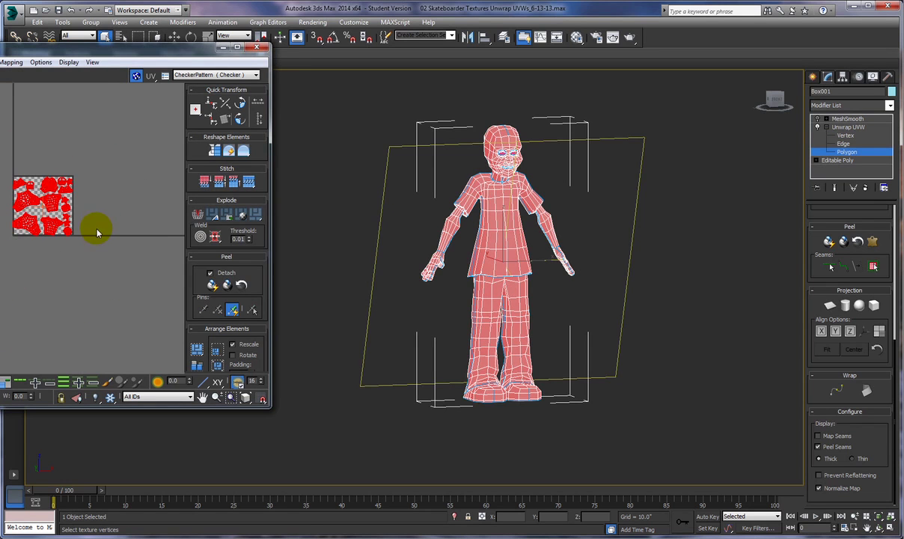
{"action": "scroll", "coordinate": [93, 151], "scroll_direction": "up", "scroll_amount": 5}
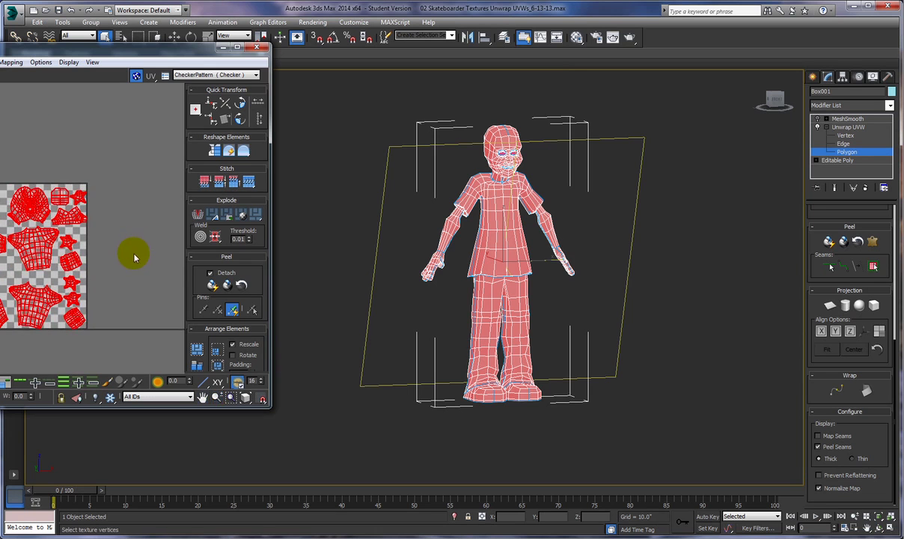
{"action": "scroll", "coordinate": [125, 251], "scroll_direction": "up", "scroll_amount": 2}
{"action": "middle_click_drag", "start_coordinate": [115, 239], "coordinate": [197, 202]}
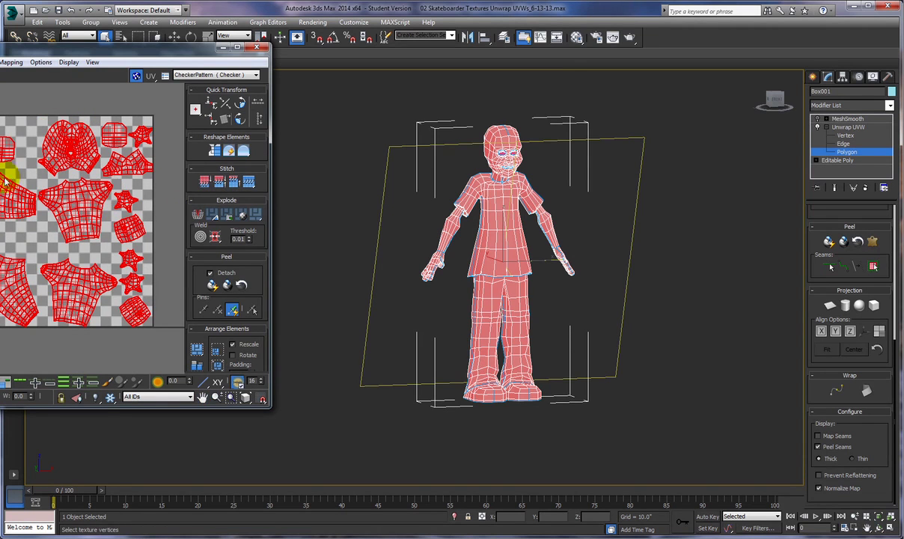
Clear the face selection and leave the polygon level of the Unwrap UVW modifier.
{"action": "left_click", "coordinate": [609, 139]}
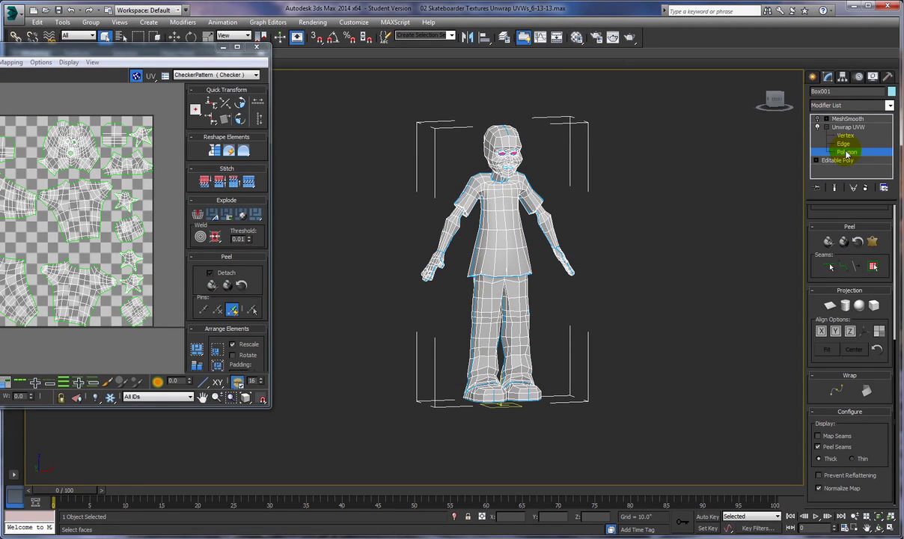
{"action": "left_click", "coordinate": [840, 129]}
{"action": "left_click", "coordinate": [821, 128]}
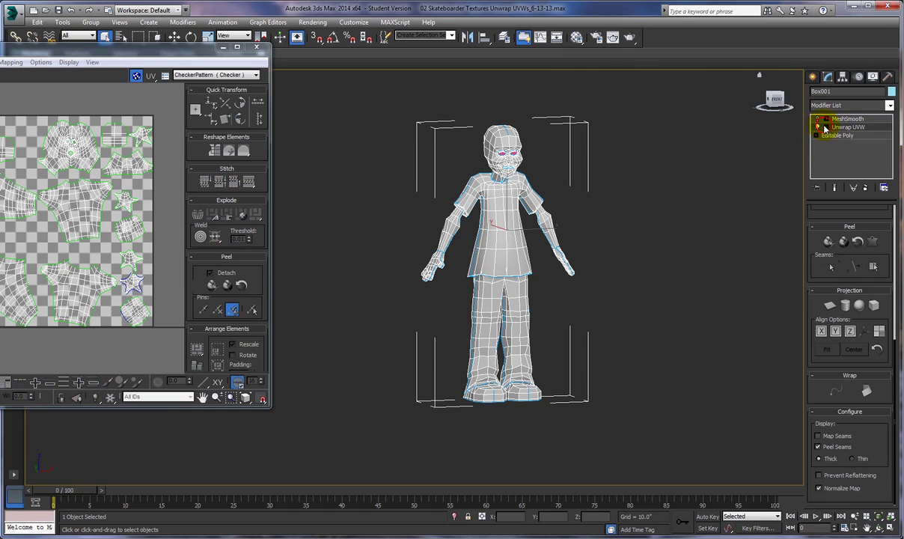
Open the Material Editor, choose the unused 07 - Default material and close the UV editor.
{"action": "left_click", "coordinate": [576, 37]}
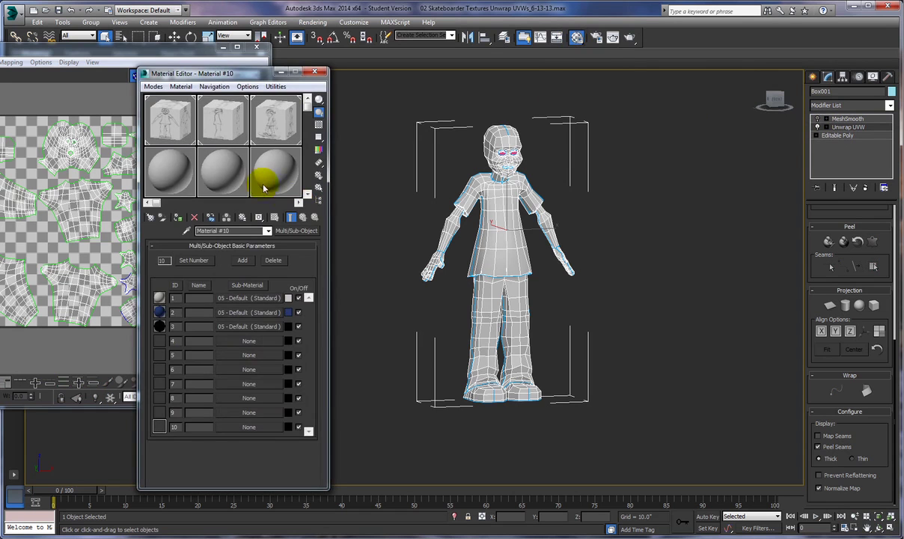
{"action": "left_click", "coordinate": [157, 175]}
{"action": "left_click", "coordinate": [130, 316]}
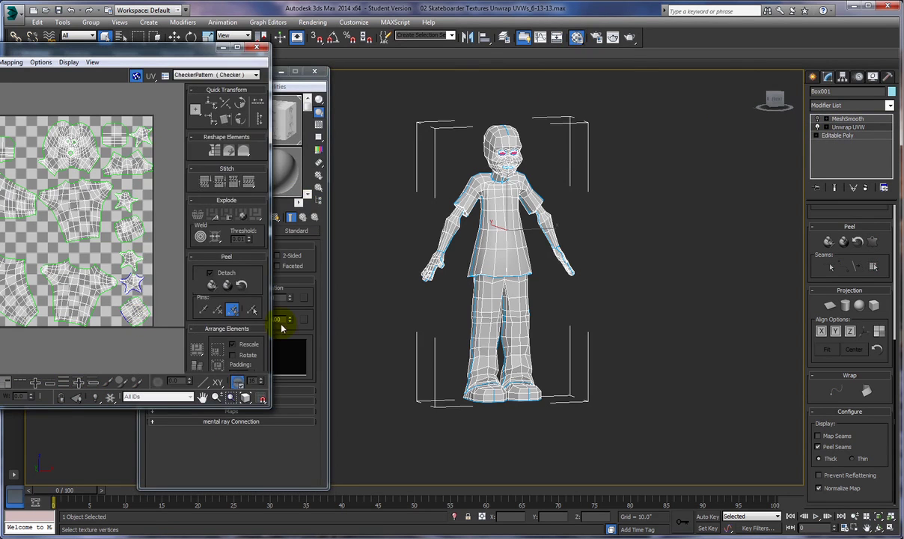
{"action": "left_click", "coordinate": [255, 47]}
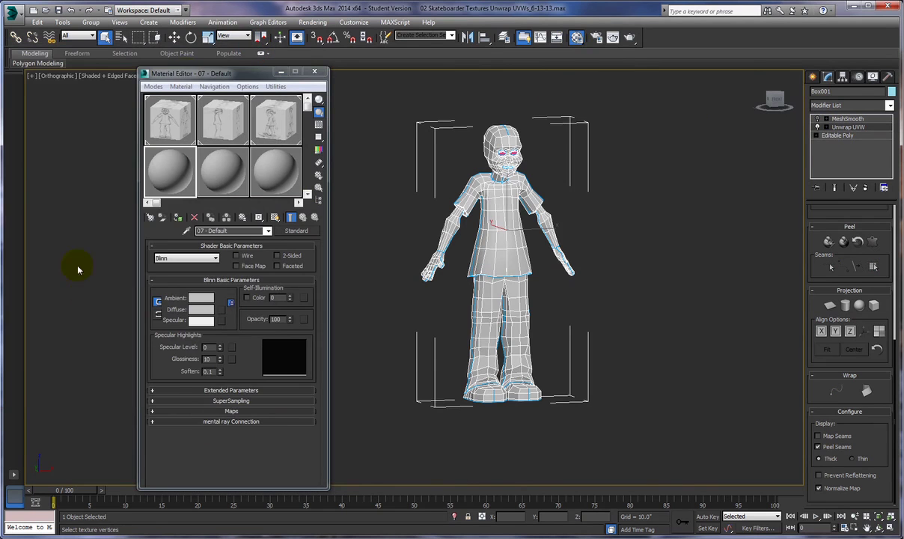
Assign a Checker map to the Diffuse Color of 07 - Default and apply the material to the skateboarder character.
{"action": "left_click", "coordinate": [226, 412]}
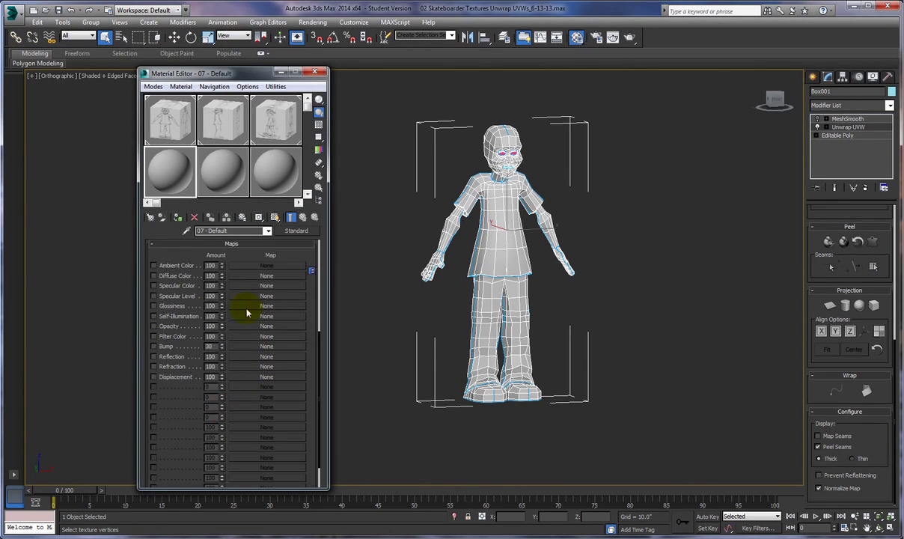
{"action": "left_click", "coordinate": [265, 276]}
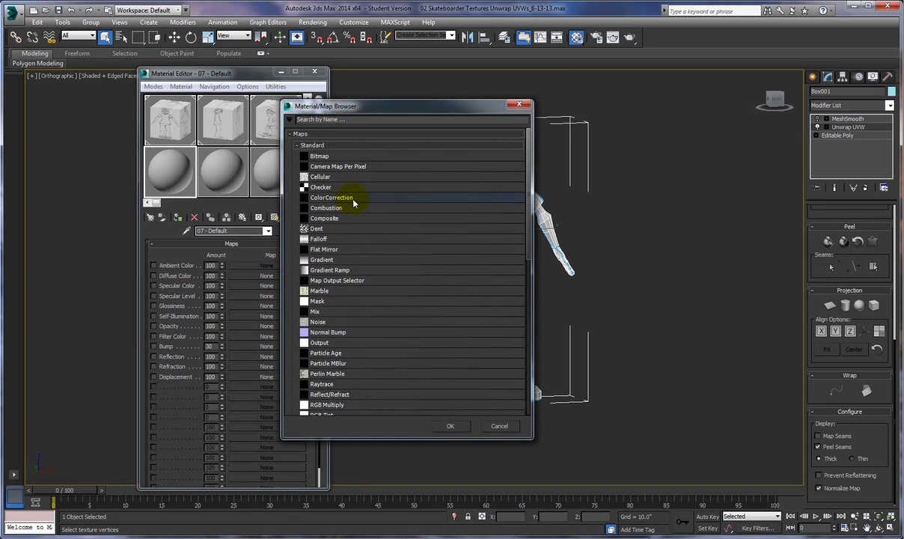
{"action": "left_click", "coordinate": [303, 187]}
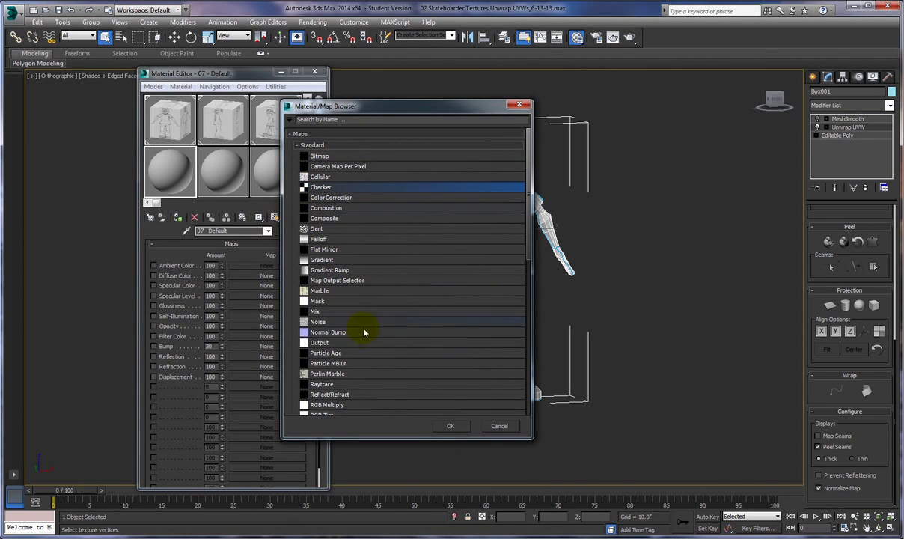
{"action": "left_click", "coordinate": [449, 426]}
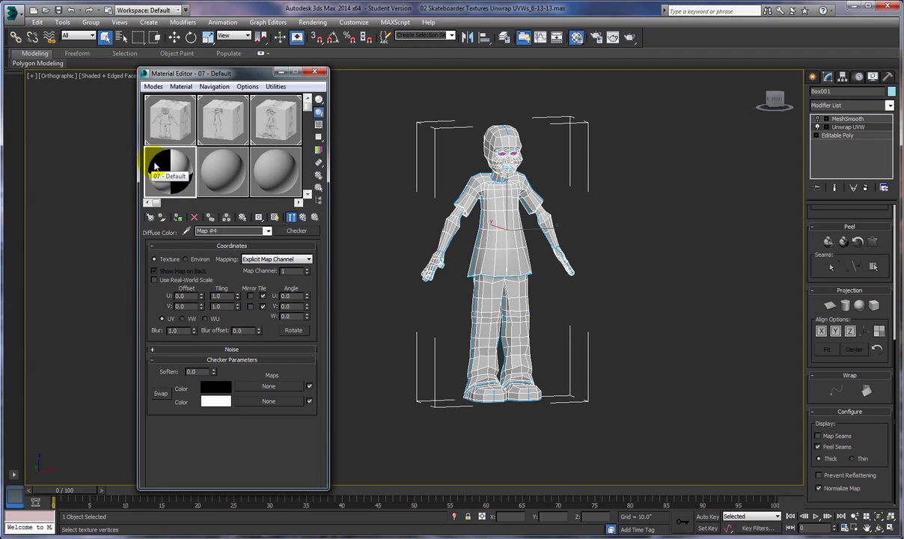
{"action": "left_click_drag", "start_coordinate": [154, 163], "coordinate": [490, 248]}
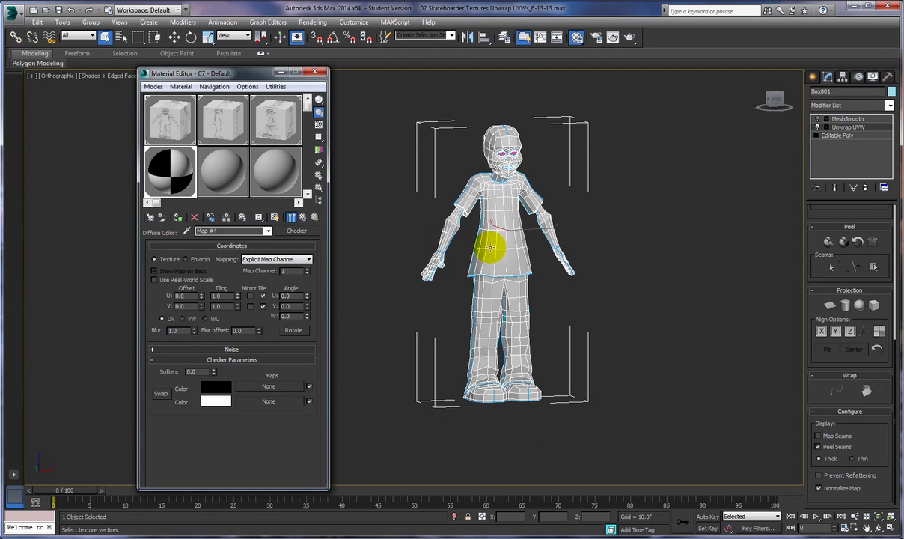
Show the checker material shaded in the viewport and turn off See-Through display for the skateboarder character.
{"action": "left_click", "coordinate": [274, 216]}
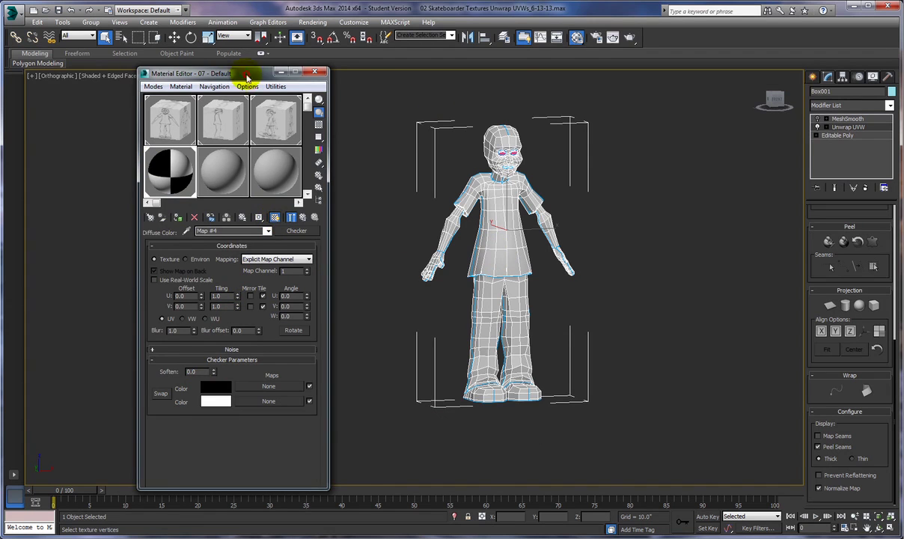
{"action": "left_click_drag", "start_coordinate": [247, 77], "coordinate": [279, 78]}
{"action": "left_click", "coordinate": [93, 77]}
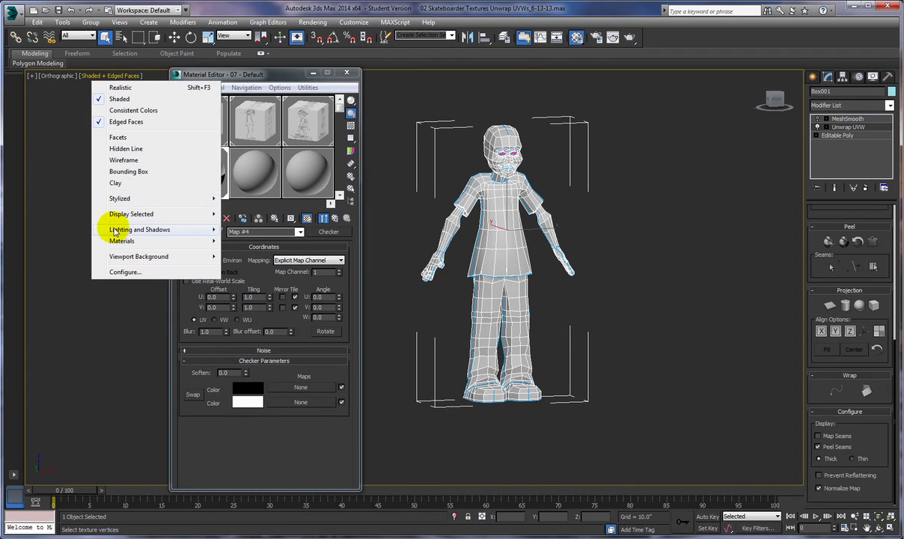
{"action": "mouse_move", "coordinate": [114, 232]}
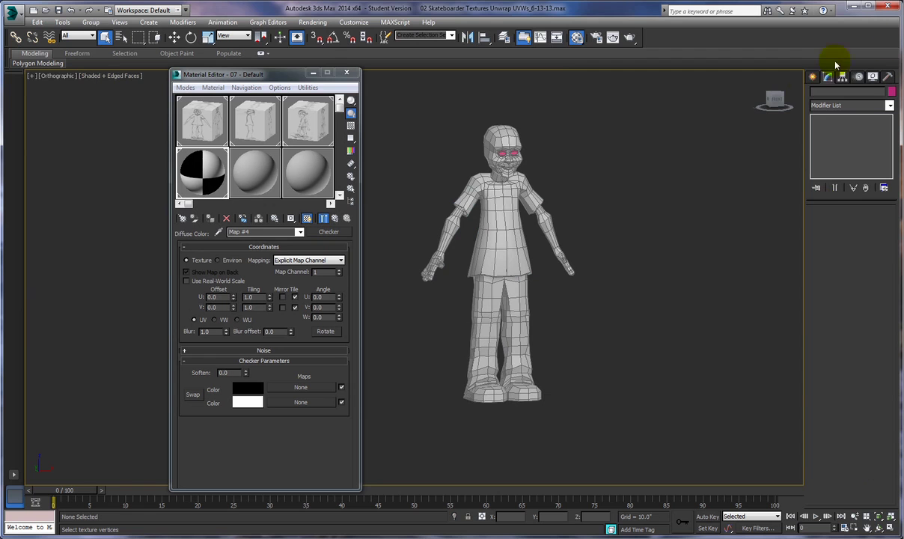
{"action": "left_click", "coordinate": [872, 77]}
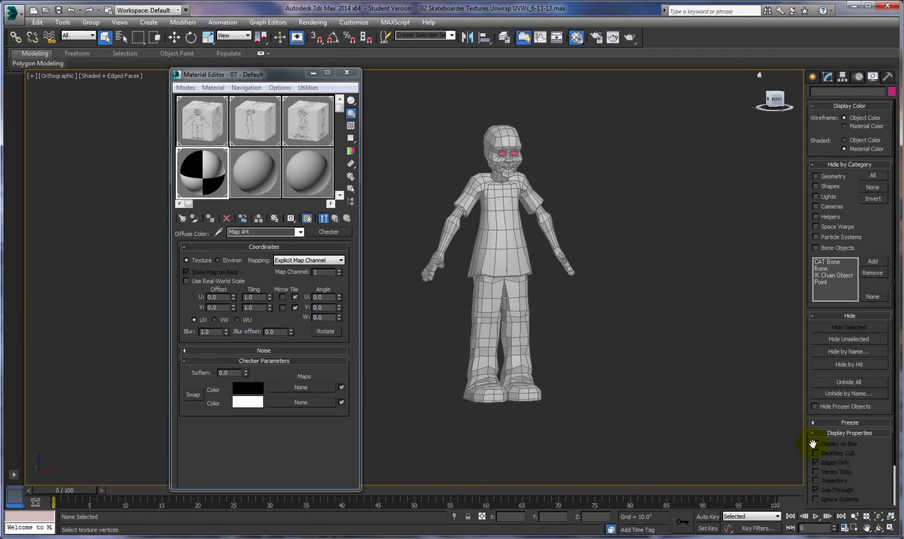
{"action": "left_click", "coordinate": [484, 252]}
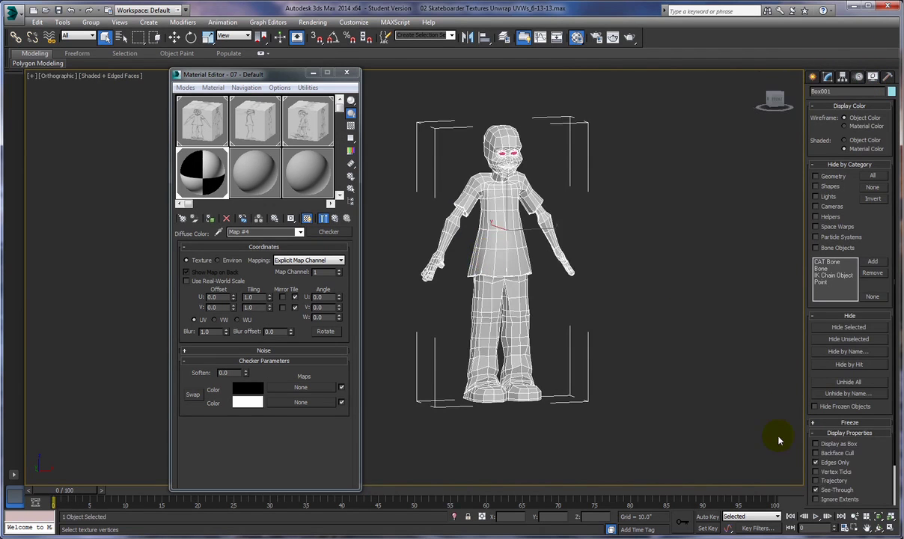
{"action": "left_click", "coordinate": [816, 489]}
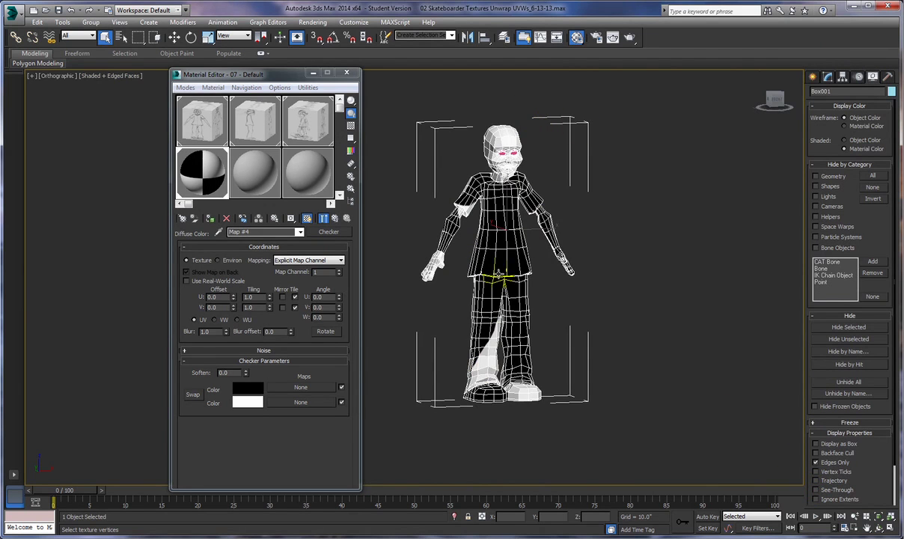
Set the checker map's U and V tiling to 32, and change both to 24.
{"action": "double_click", "coordinate": [256, 297]}
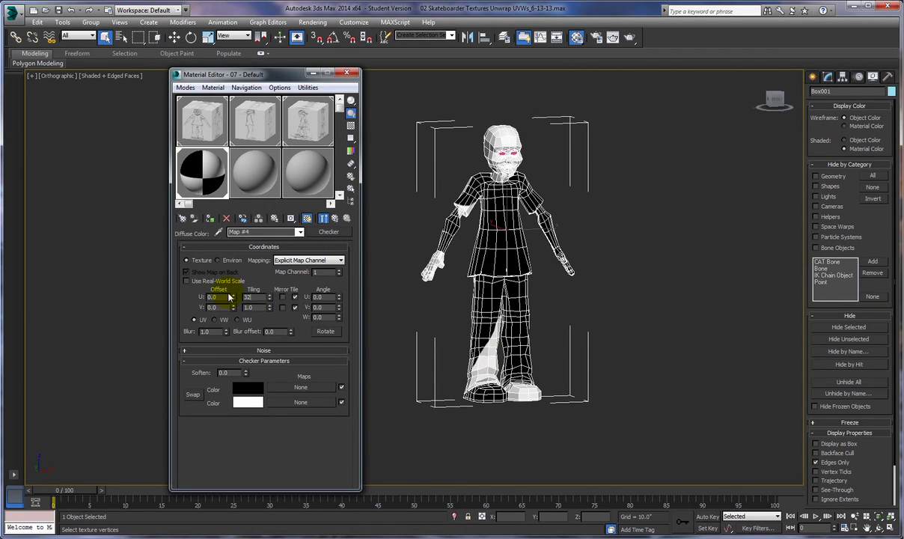
{"action": "type", "text": "32.0"}
{"action": "key", "text": "Tab"}
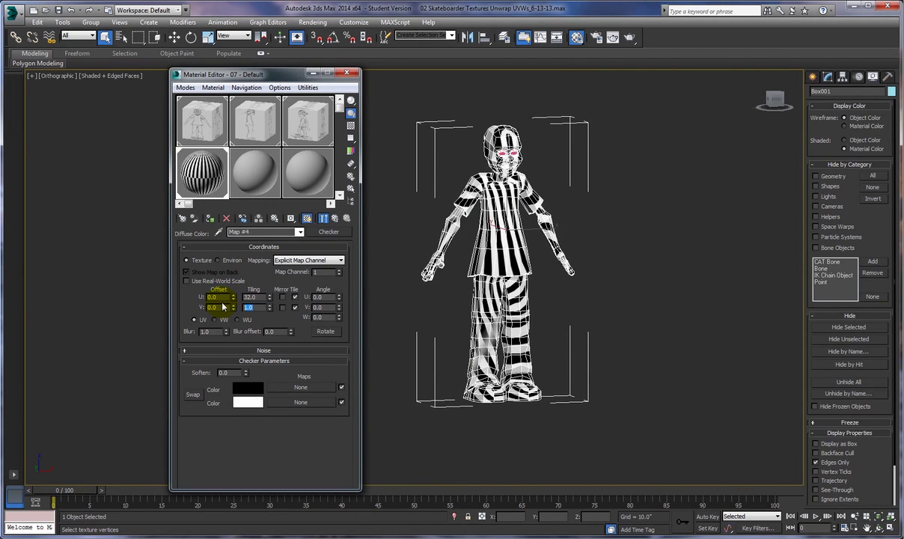
{"action": "type", "text": "32.0"}
{"action": "key", "text": "Return"}
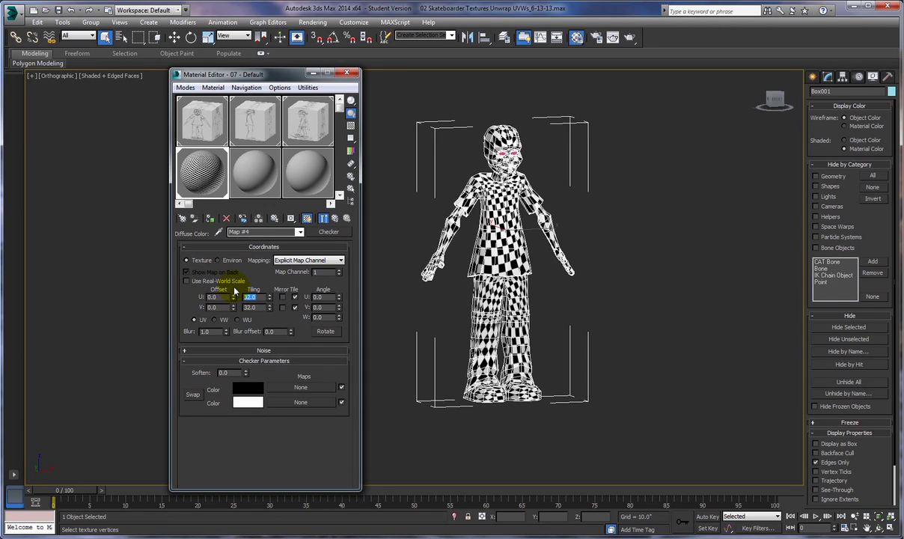
{"action": "key", "text": "Tab"}
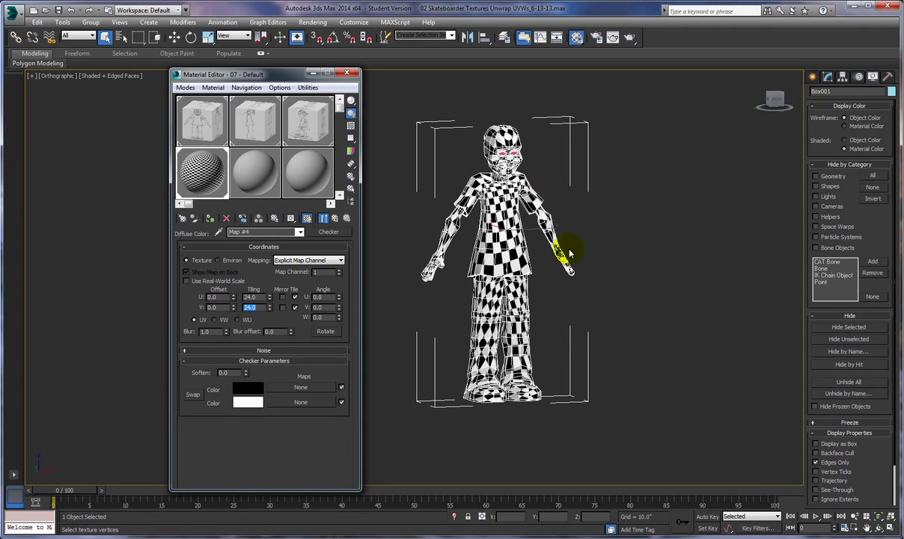
{"action": "left_click", "coordinate": [511, 273]}
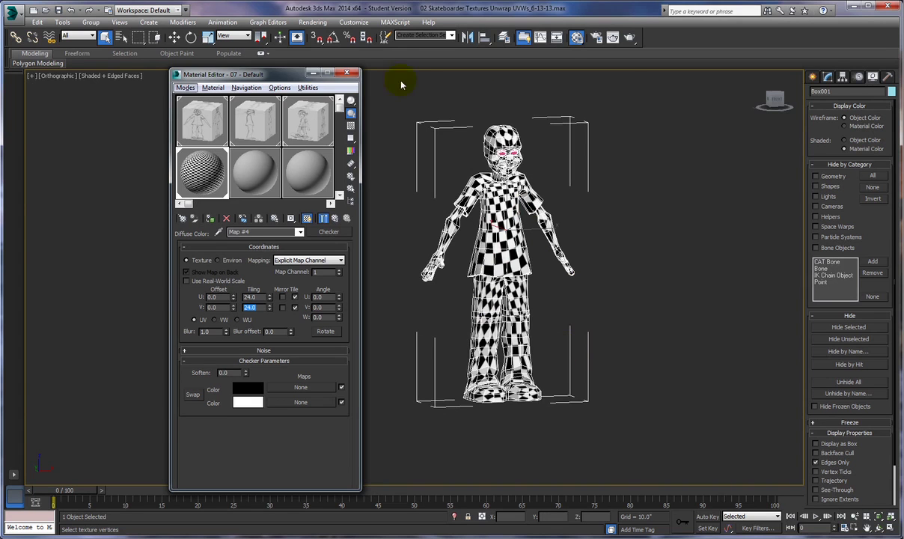
Close the Material Editor and turn off Edged Faces in the orthographic viewport.
{"action": "left_click", "coordinate": [322, 74]}
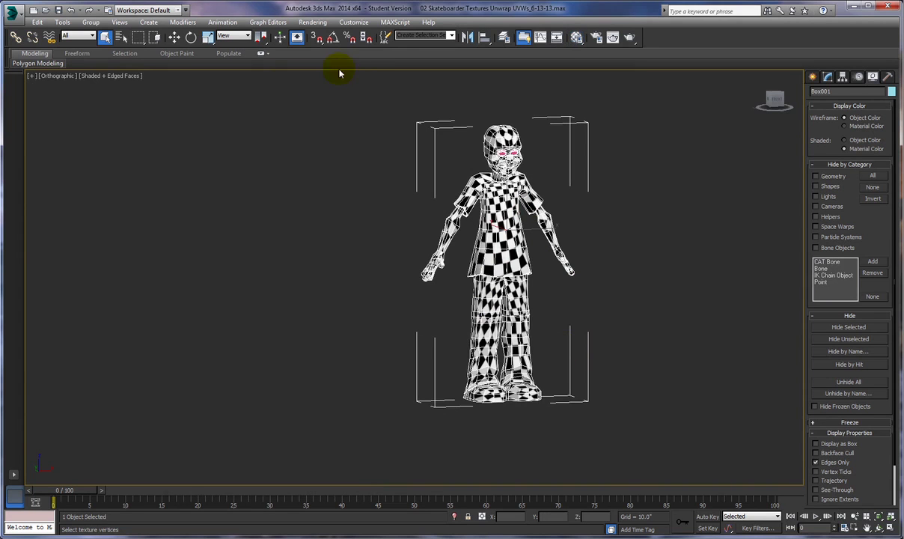
{"action": "left_click", "coordinate": [121, 76]}
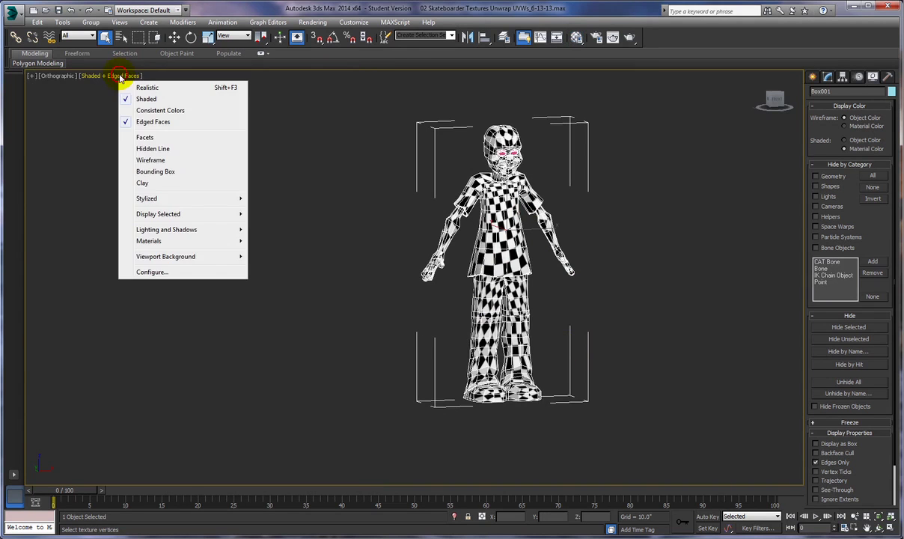
{"action": "left_click", "coordinate": [146, 124]}
Examine the checker pattern for stretching and uneven square sizes on the character's head, shirt, arms and trousers from the front and sides.
{"action": "mouse_move", "coordinate": [490, 288]}
{"action": "middle_mouse_down", "text": "alt"}
{"action": "mouse_move", "coordinate": [567, 313]}
{"action": "mouse_move", "coordinate": [680, 297]}
{"action": "mouse_move", "coordinate": [549, 268]}
{"action": "mouse_move", "coordinate": [437, 293]}
{"action": "mouse_move", "coordinate": [494, 319]}
{"action": "mouse_move", "coordinate": [538, 296]}
{"action": "mouse_move", "coordinate": [551, 303]}
{"action": "mouse_move", "coordinate": [520, 303]}
{"action": "mouse_move", "coordinate": [498, 289]}
{"action": "middle_mouse_up", "text": "alt"}
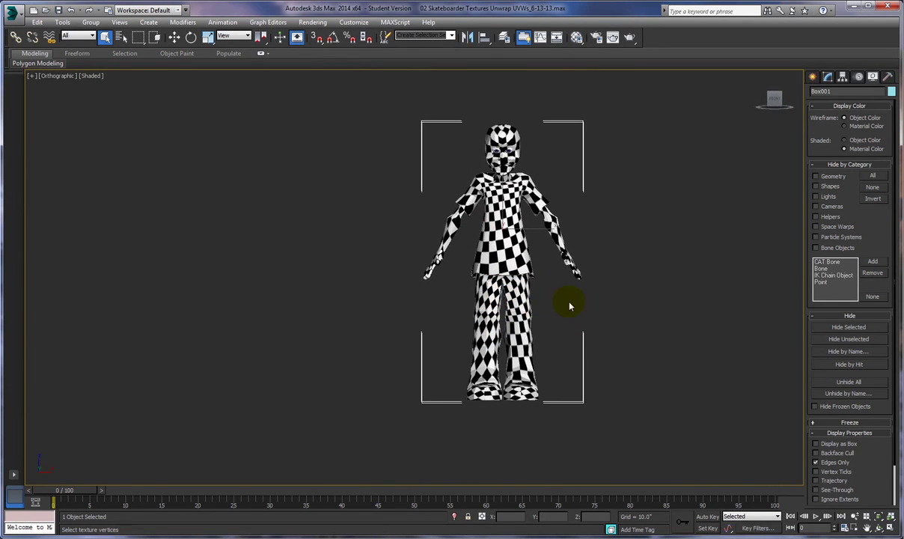
{"action": "middle_click_drag", "start_coordinate": [568, 306], "coordinate": [615, 302], "text": "alt"}
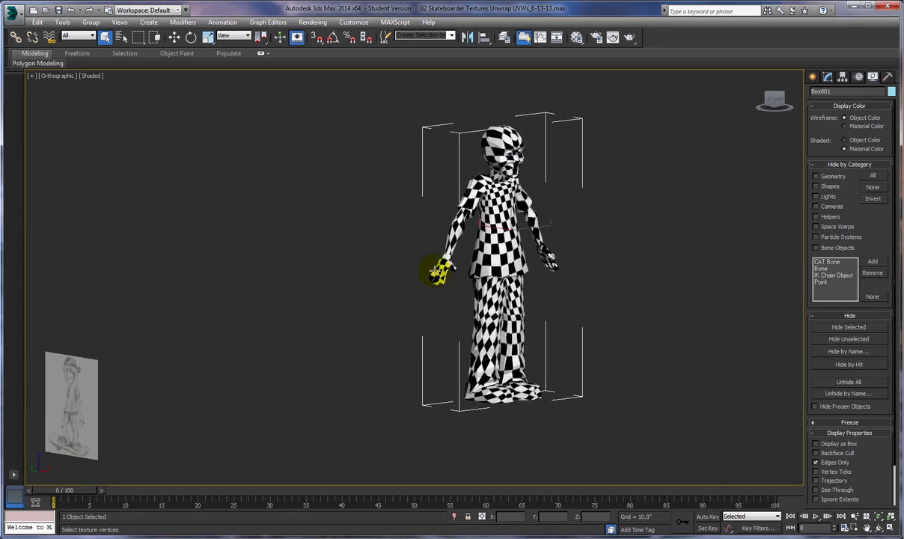
{"action": "middle_click_drag", "start_coordinate": [434, 320], "coordinate": [413, 312], "text": "alt"}
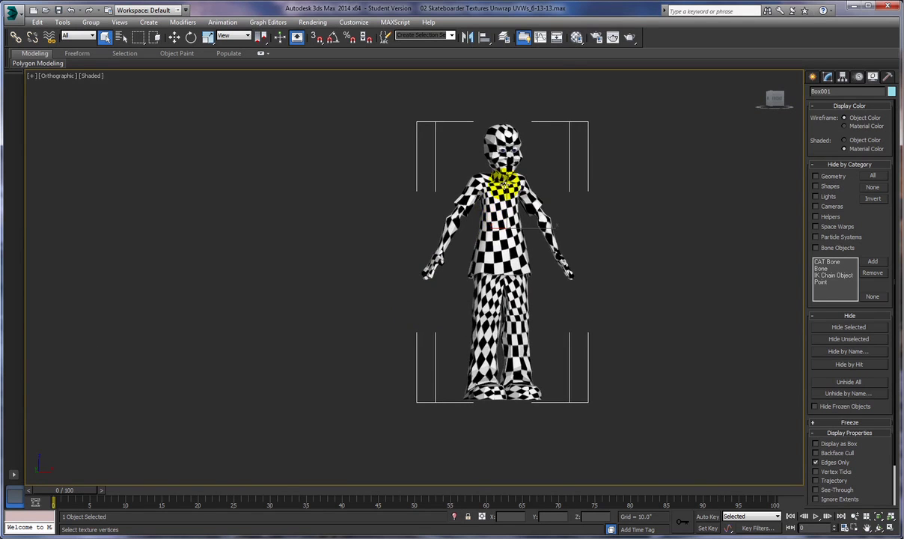
{"action": "middle_click_drag", "start_coordinate": [593, 383], "coordinate": [600, 219], "text": "alt"}
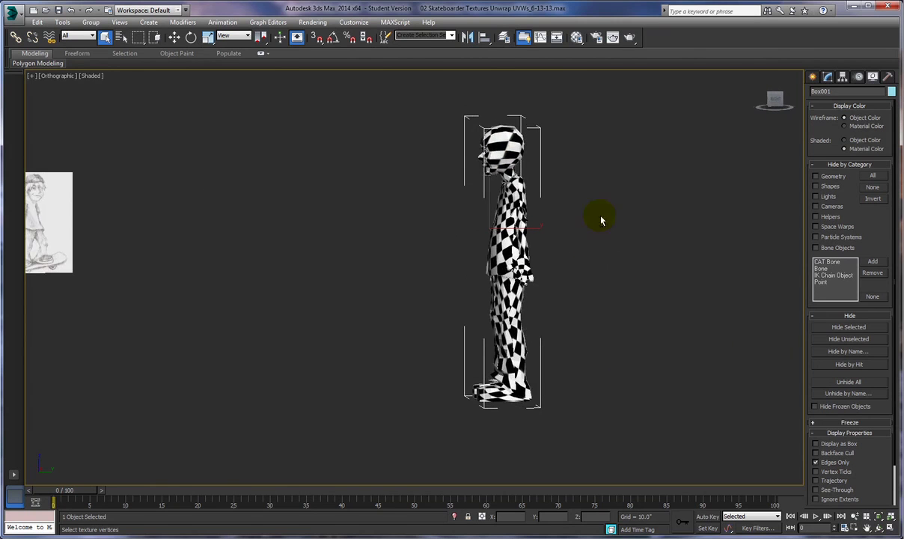
{"action": "middle_click_drag", "start_coordinate": [541, 173], "coordinate": [683, 226], "text": "alt"}
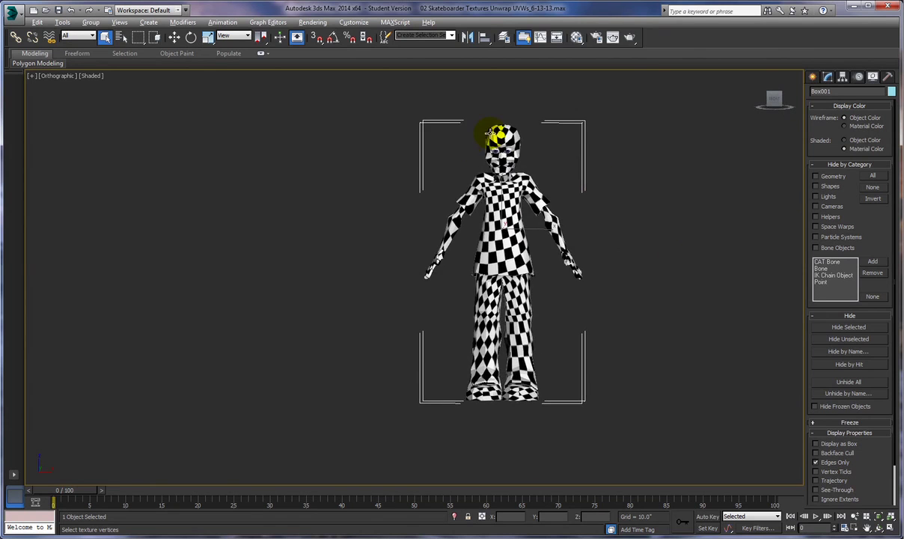
{"action": "middle_click_drag", "start_coordinate": [706, 331], "coordinate": [618, 337], "text": "alt"}
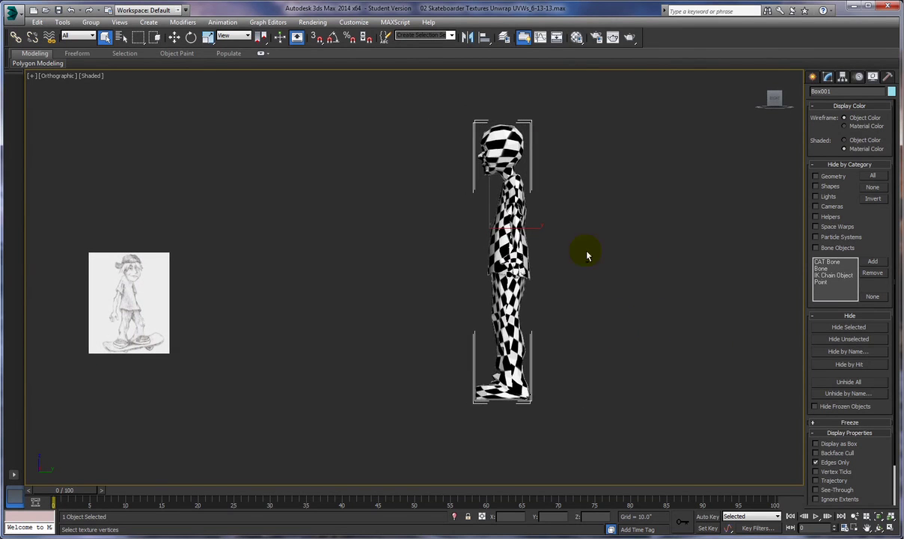
{"action": "middle_click_drag", "start_coordinate": [533, 142], "coordinate": [690, 327], "text": "alt"}
{"action": "scroll", "coordinate": [624, 251], "scroll_direction": "up", "scroll_amount": 5}
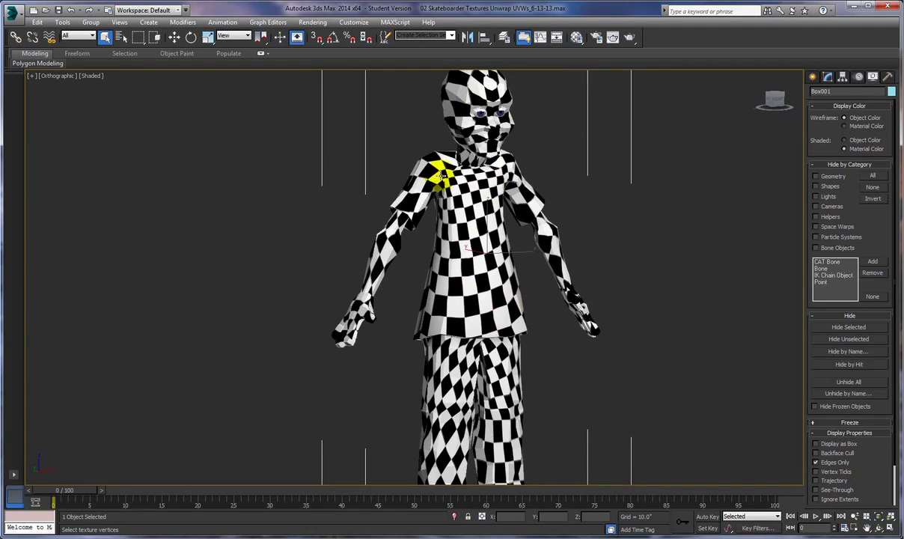
{"action": "middle_click_drag", "start_coordinate": [595, 316], "coordinate": [615, 323], "text": "alt"}
{"action": "mouse_move", "coordinate": [633, 276]}
{"action": "middle_mouse_down", "text": "alt"}
{"action": "mouse_move", "coordinate": [605, 273]}
{"action": "mouse_move", "coordinate": [649, 268]}
{"action": "middle_mouse_up", "text": "alt"}
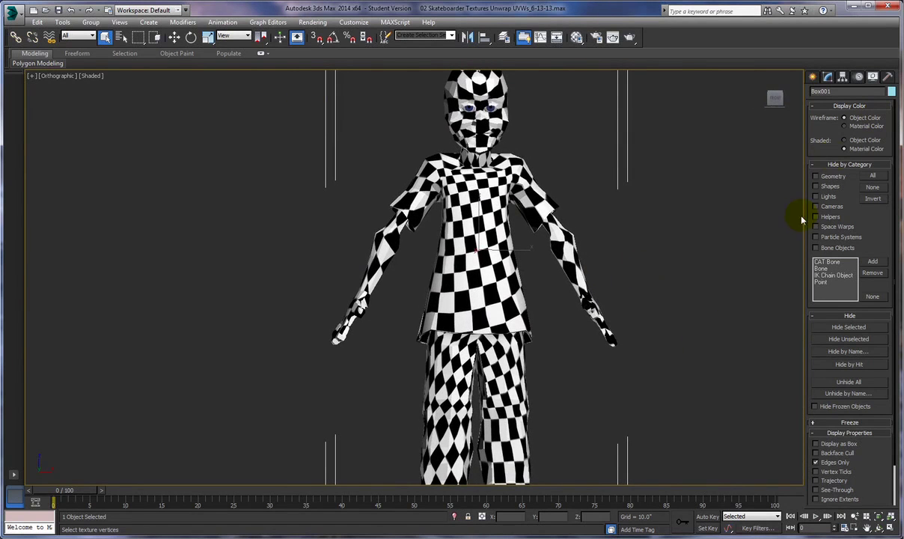
Return to the character's Unwrap UVW modifier and open its UV editor.
{"action": "left_click", "coordinate": [828, 78]}
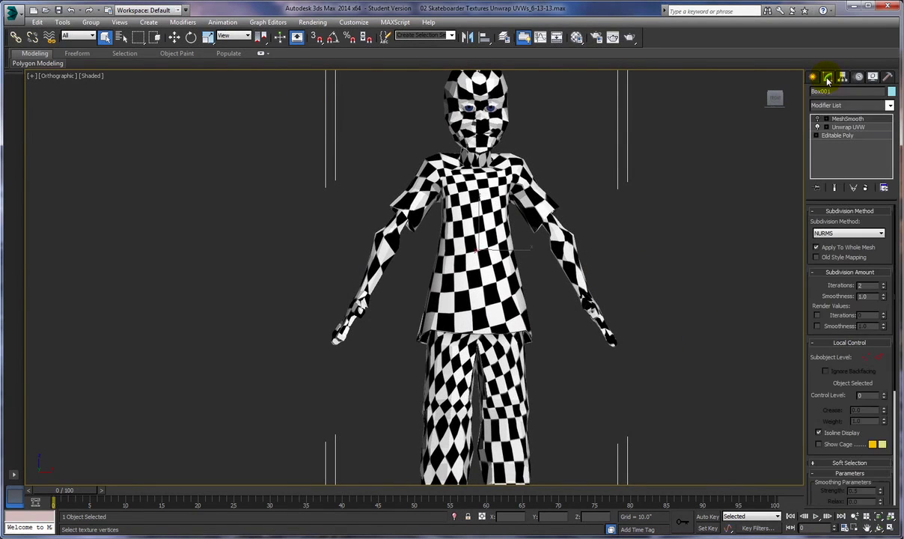
{"action": "left_click", "coordinate": [841, 127]}
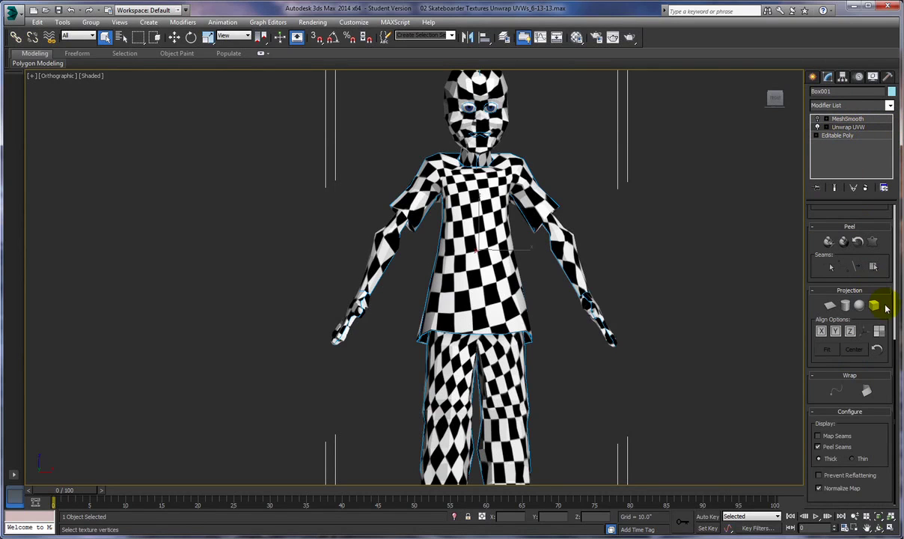
{"action": "left_click_drag", "start_coordinate": [886, 301], "coordinate": [876, 434]}
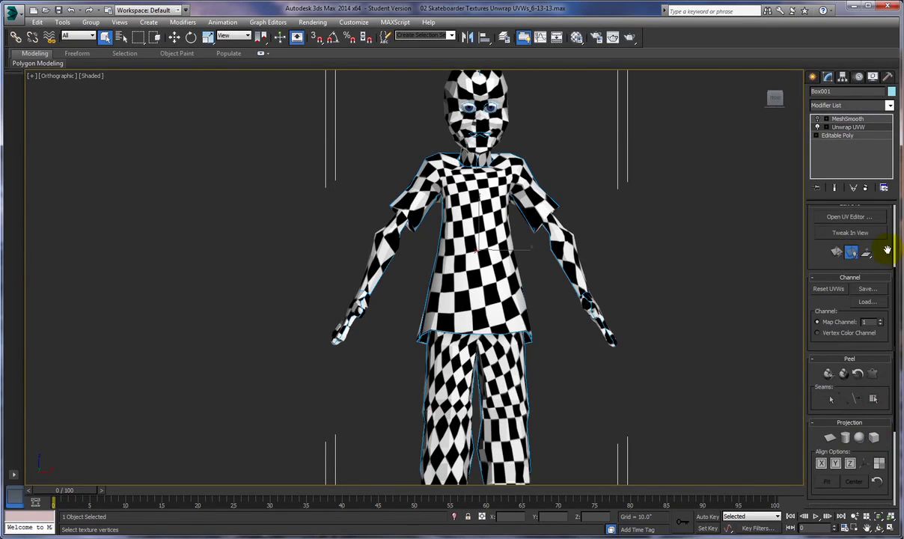
{"action": "left_click_drag", "start_coordinate": [886, 250], "coordinate": [889, 339]}
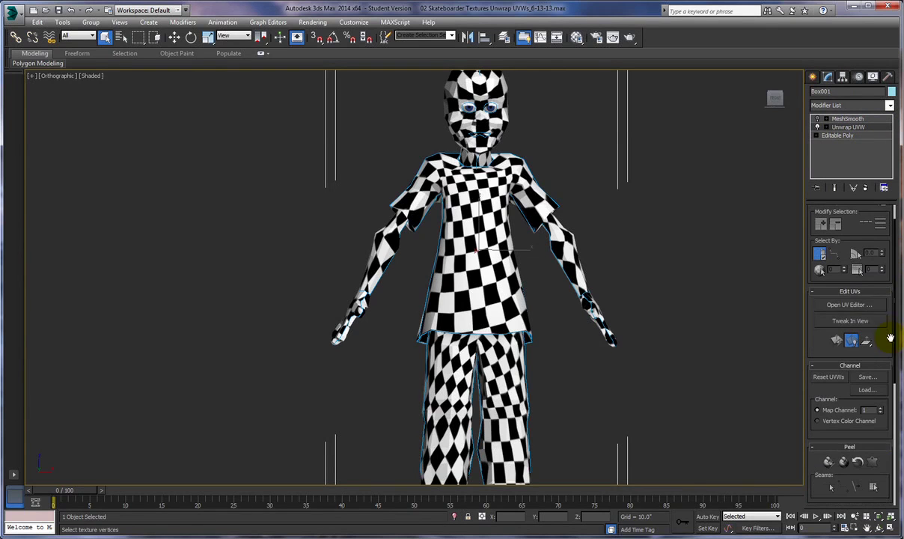
{"action": "left_click", "coordinate": [848, 305]}
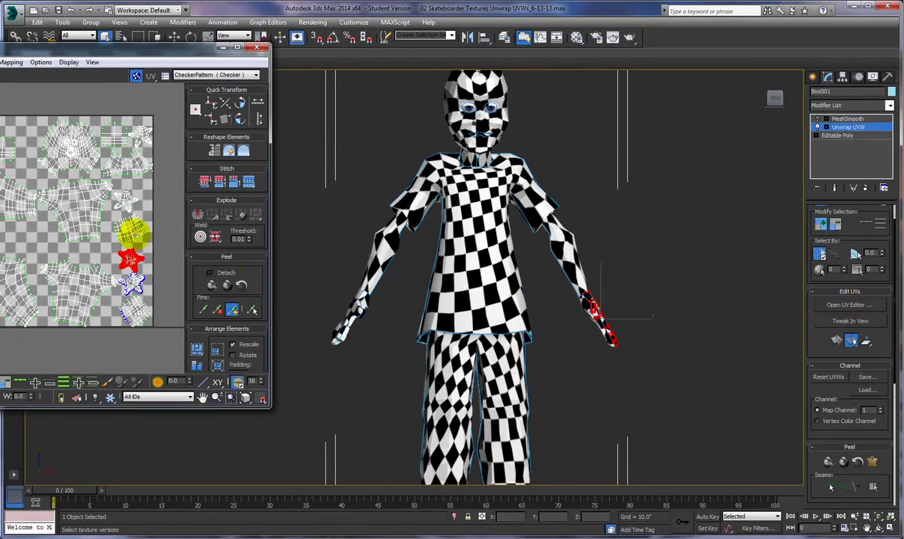
Clear the hand selection and select all polygons of the head's UV shell.
{"action": "left_click", "coordinate": [369, 97]}
{"action": "left_click", "coordinate": [145, 173]}
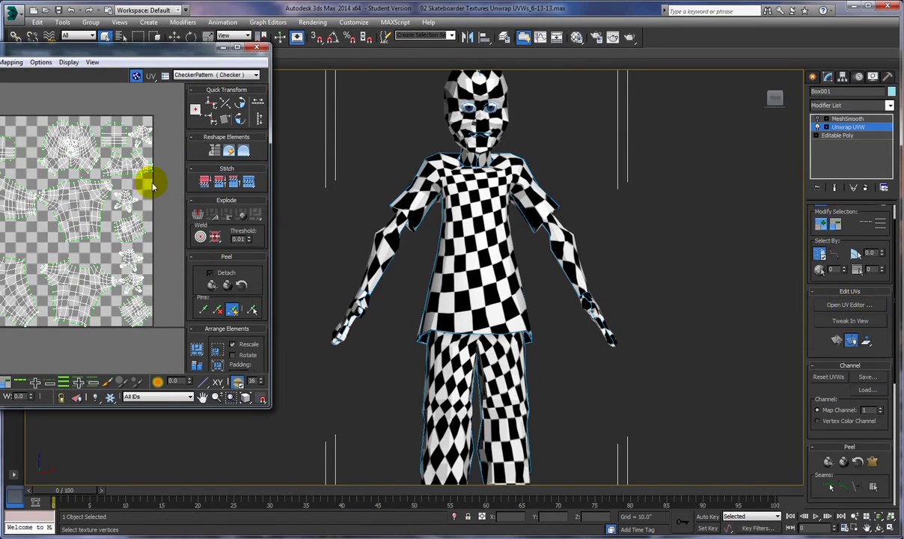
{"action": "left_click_drag", "start_coordinate": [39, 105], "coordinate": [101, 174]}
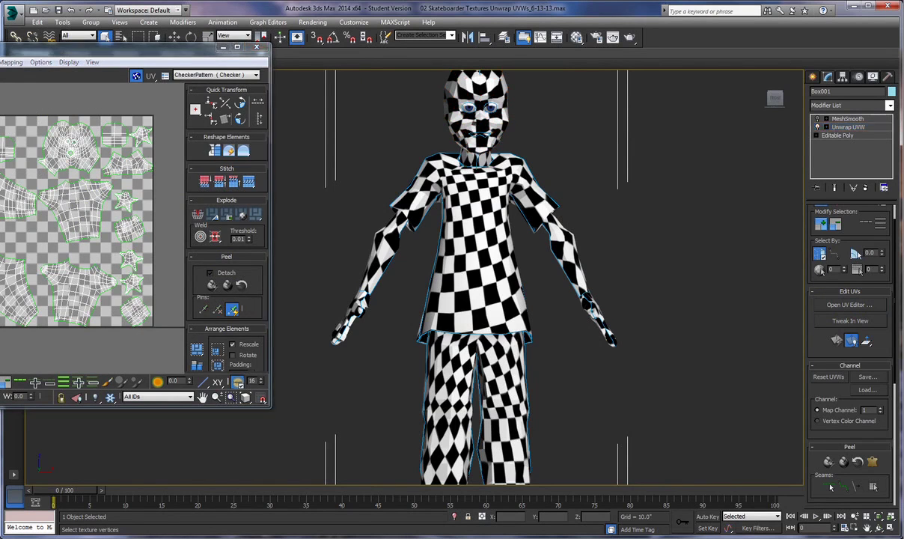
{"action": "left_click", "coordinate": [18, 142]}
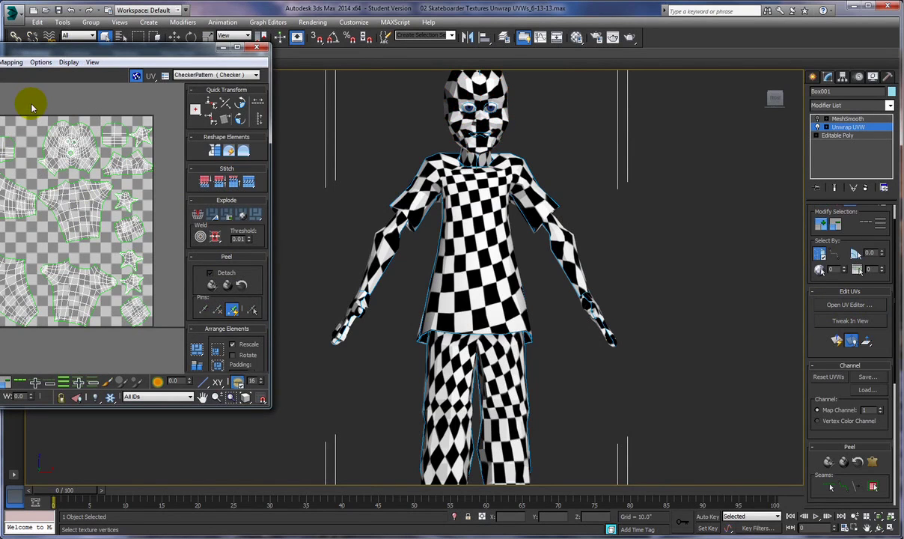
{"action": "middle_click_drag", "start_coordinate": [55, 157], "coordinate": [55, 96], "text": "ctrl+alt"}
{"action": "middle_click_drag", "start_coordinate": [80, 169], "coordinate": [43, 212]}
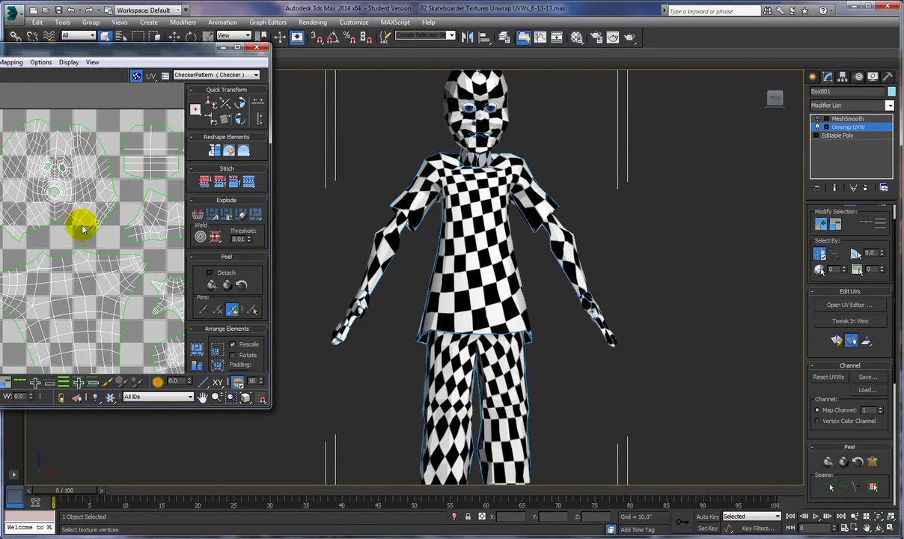
{"action": "key", "text": "3"}
{"action": "left_click", "coordinate": [114, 237]}
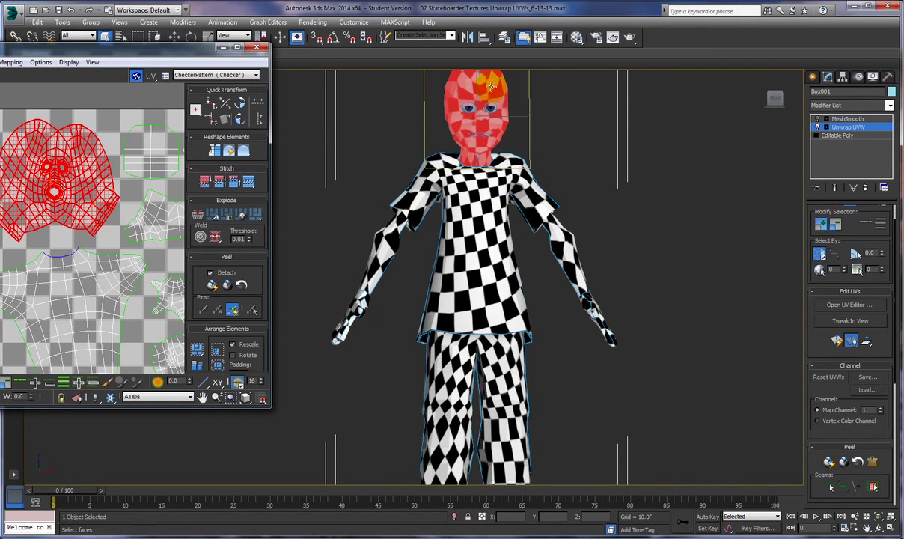
{"action": "left_click_drag", "start_coordinate": [33, 151], "coordinate": [53, 159]}
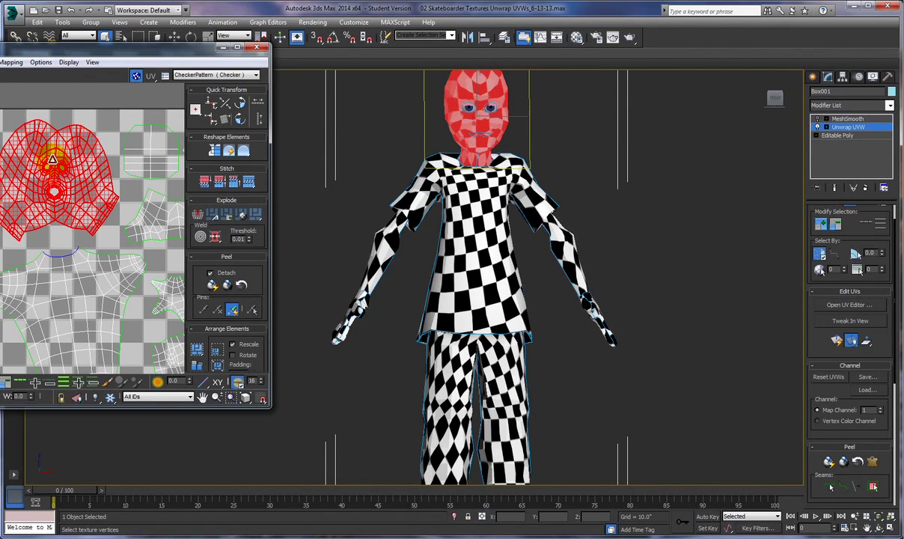
{"action": "left_click_drag", "start_coordinate": [52, 160], "coordinate": [74, 200]}
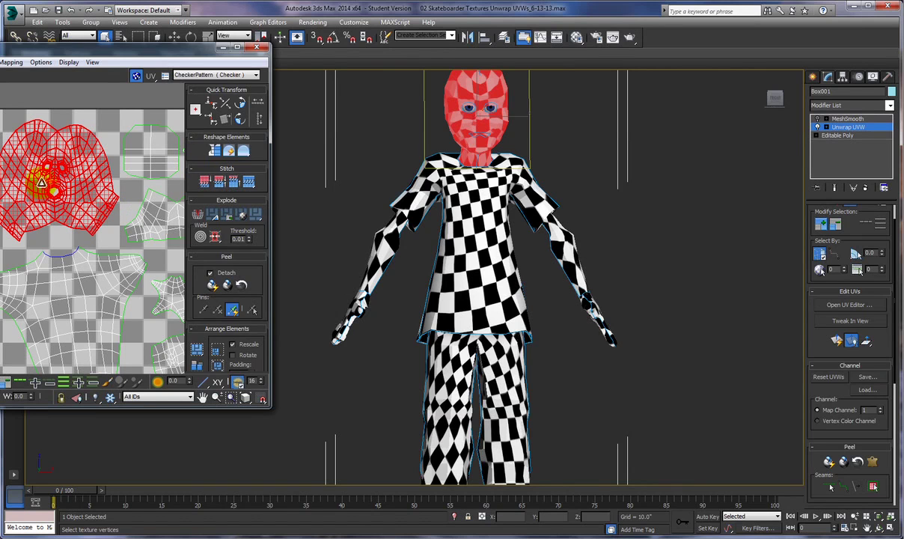
{"action": "left_click", "coordinate": [12, 103]}
{"action": "left_click", "coordinate": [16, 187]}
{"action": "left_click", "coordinate": [27, 170]}
{"action": "left_click", "coordinate": [11, 131]}
{"action": "left_click", "coordinate": [69, 157]}
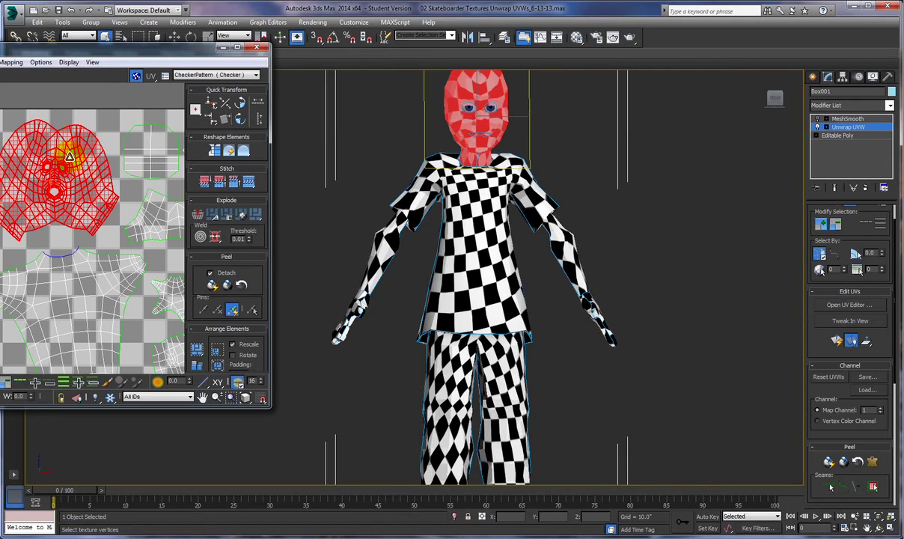
{"action": "left_click", "coordinate": [101, 107]}
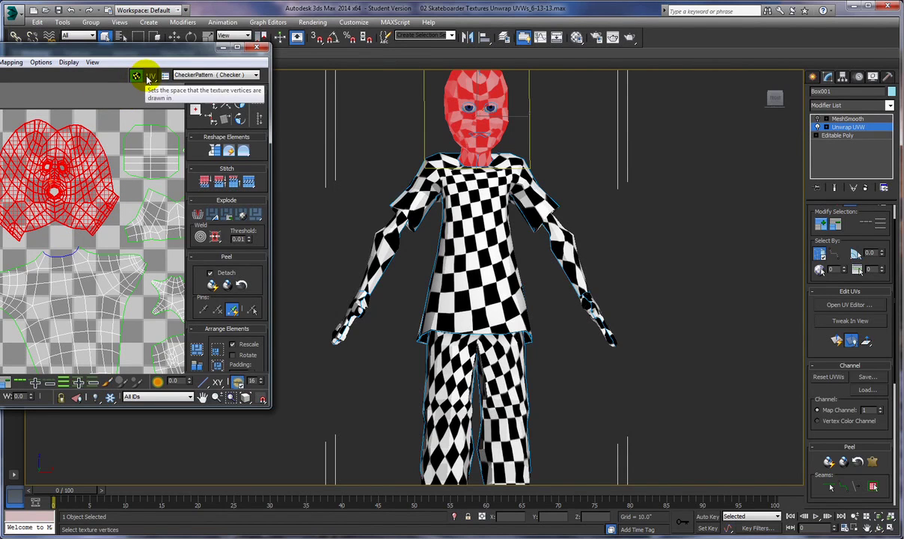
Reset the UV editor's texture list and show Map #4 (Checker) behind the UV shells.
{"action": "left_click", "coordinate": [226, 77]}
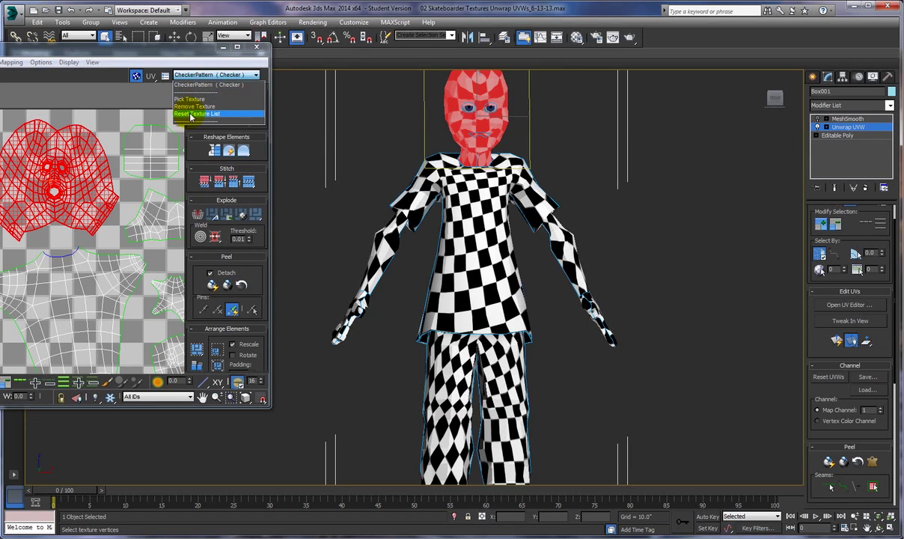
{"action": "left_click", "coordinate": [191, 116]}
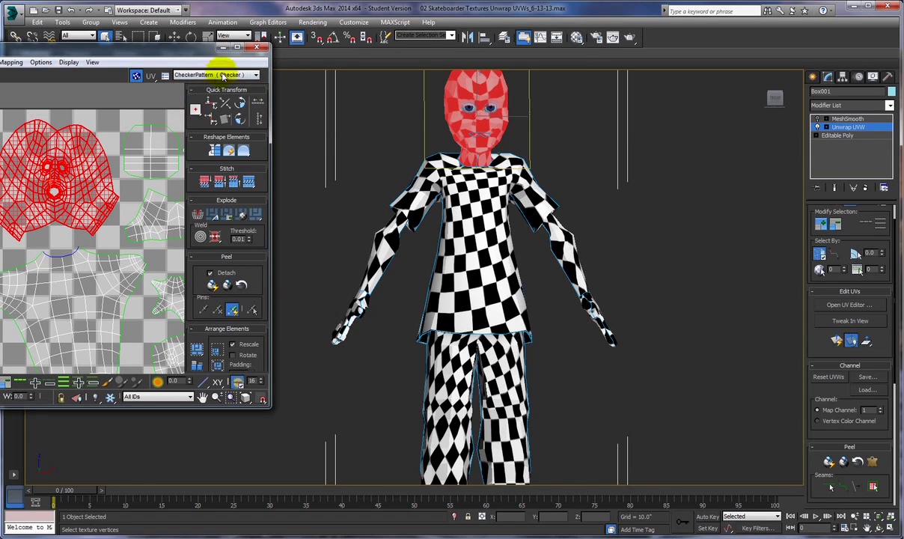
{"action": "left_click", "coordinate": [216, 77]}
{"action": "left_click", "coordinate": [196, 86]}
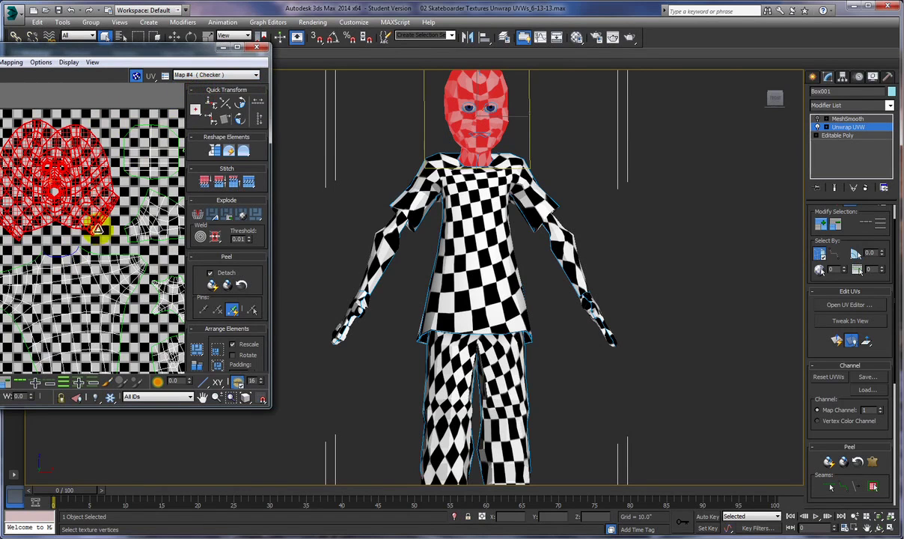
{"action": "left_click", "coordinate": [225, 75]}
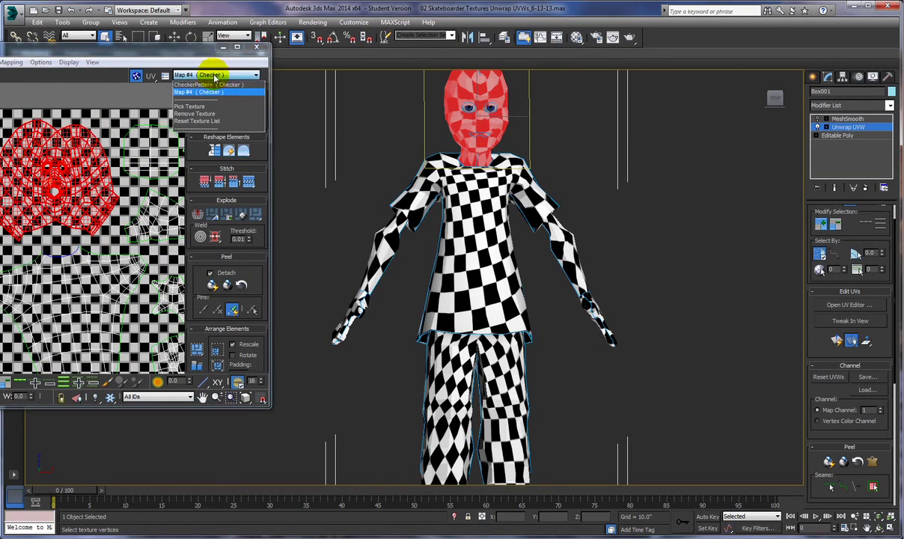
{"action": "left_click", "coordinate": [81, 95]}
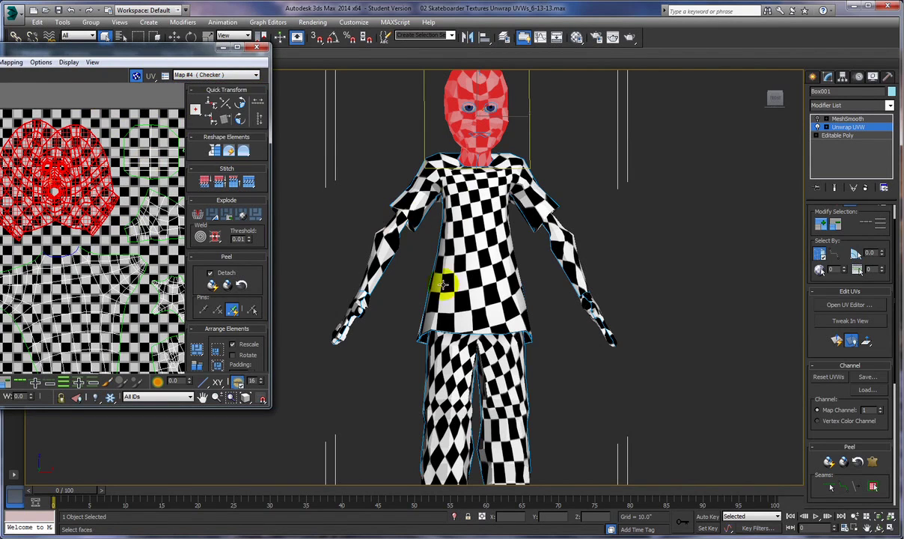
Switch the UV editor's background to CheckerPattern (Checker) and examine the whole packed UV layout.
{"action": "left_click", "coordinate": [221, 75]}
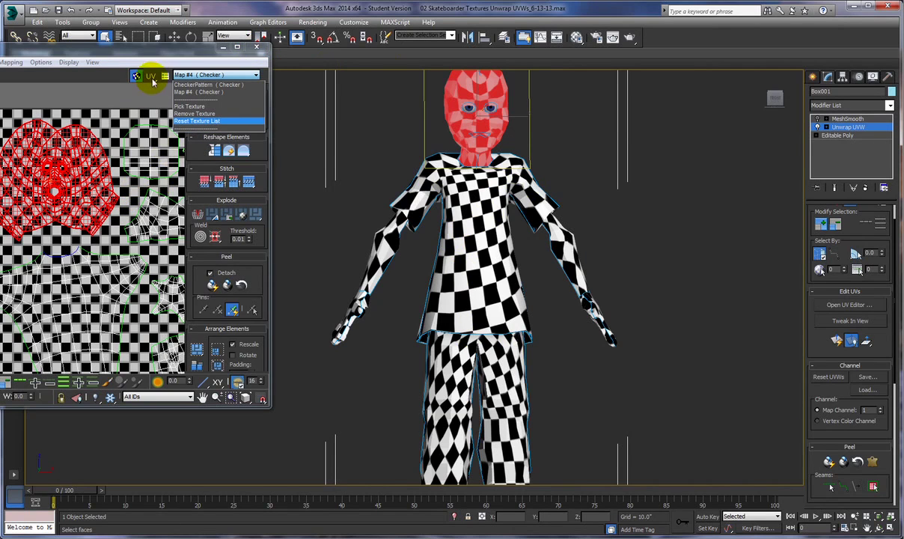
{"action": "left_click", "coordinate": [221, 88]}
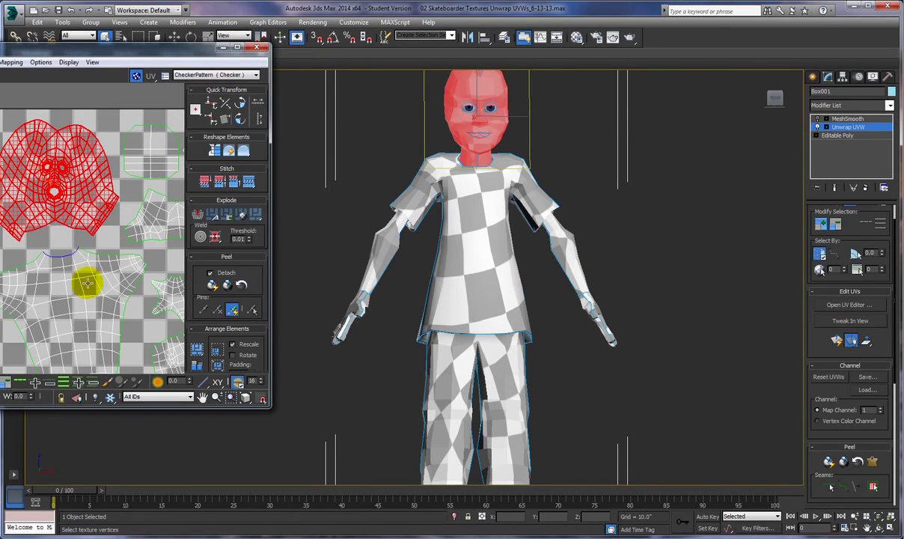
{"action": "scroll", "coordinate": [91, 282], "scroll_direction": "down", "scroll_amount": 5}
{"action": "scroll", "coordinate": [121, 238], "scroll_direction": "up", "scroll_amount": 2}
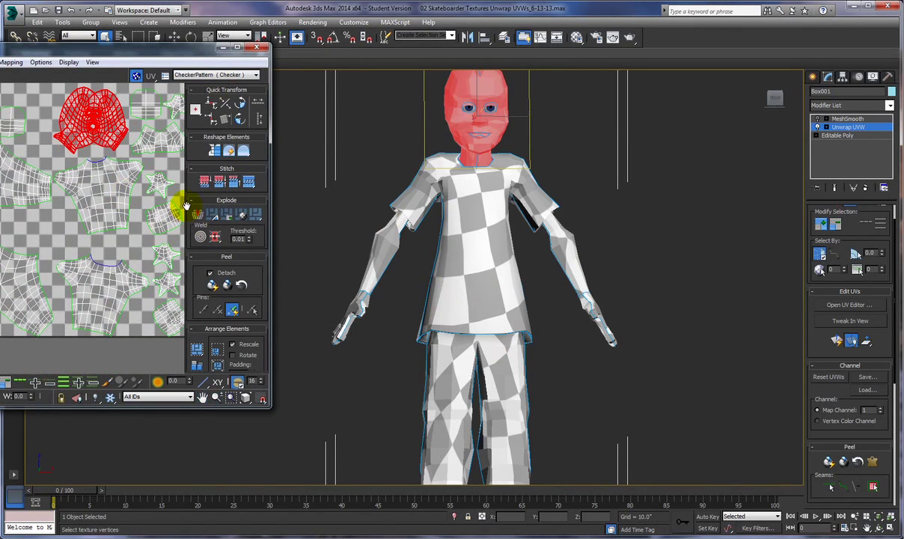
{"action": "middle_click_drag", "start_coordinate": [82, 238], "coordinate": [72, 257], "text": "ctrl+alt"}
{"action": "scroll", "coordinate": [81, 232], "scroll_direction": "down", "scroll_amount": 3}
{"action": "scroll", "coordinate": [64, 256], "scroll_direction": "up", "scroll_amount": 3}
{"action": "scroll", "coordinate": [73, 258], "scroll_direction": "up", "scroll_amount": 1}
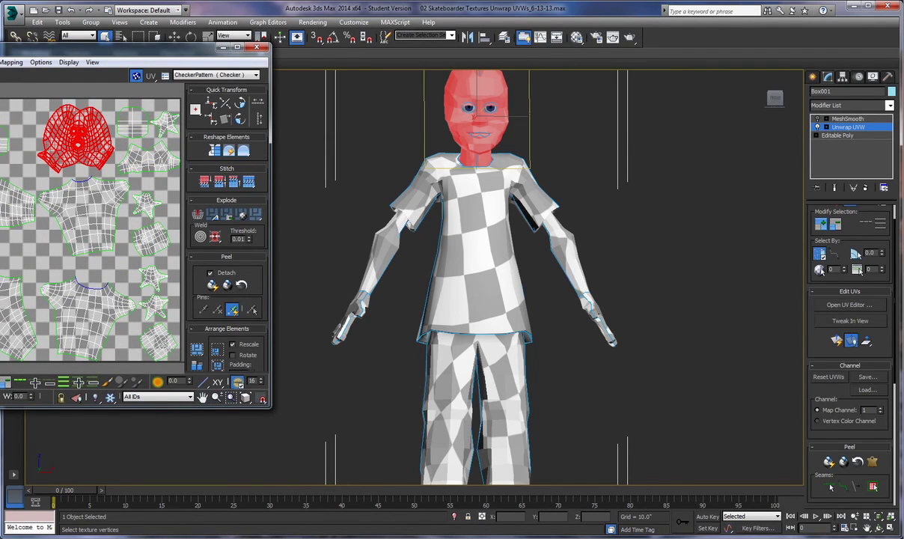
Select the UV shell of the character's right shoe sole and locate it on the model from below.
{"action": "left_click", "coordinate": [9, 151]}
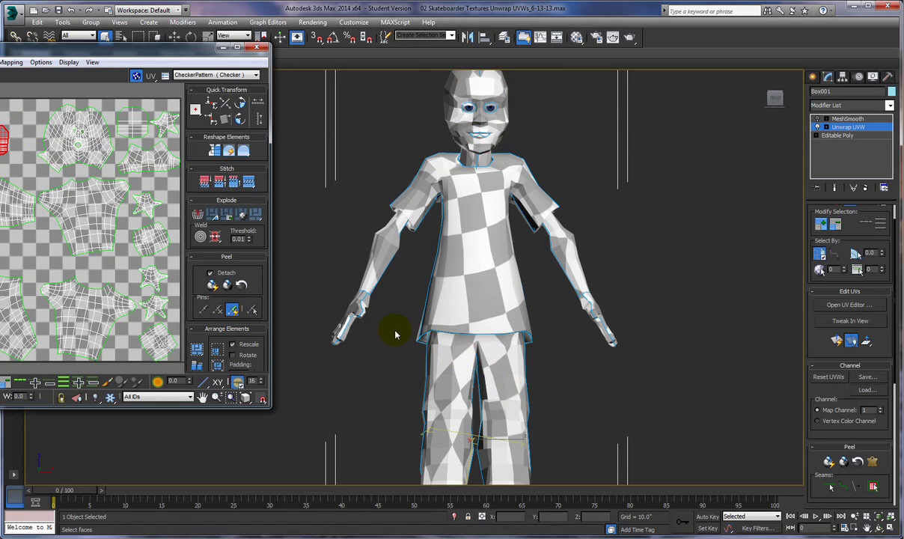
{"action": "middle_click_drag", "start_coordinate": [396, 335], "coordinate": [396, 261], "text": "ctrl+alt"}
{"action": "middle_click_drag", "start_coordinate": [396, 296], "coordinate": [408, 268], "text": "alt"}
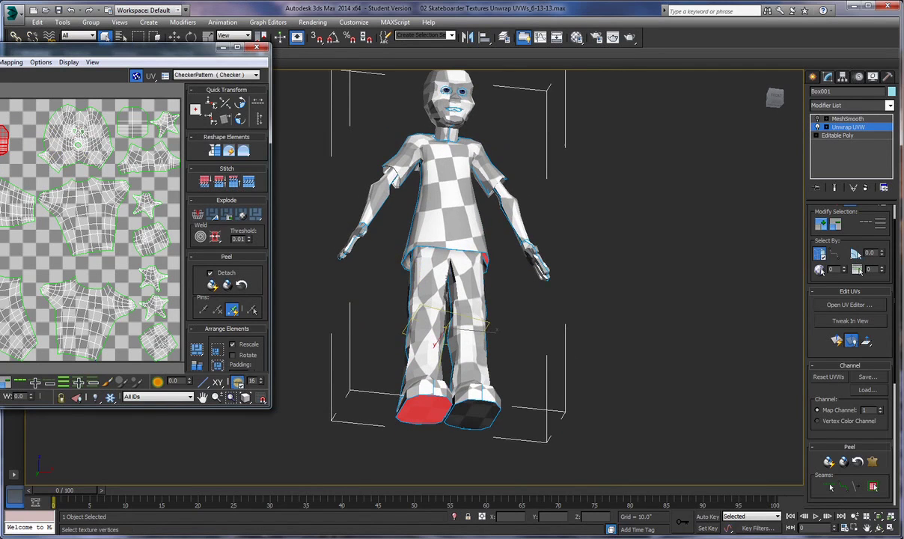
{"action": "middle_click_drag", "start_coordinate": [475, 272], "coordinate": [480, 272], "text": "alt"}
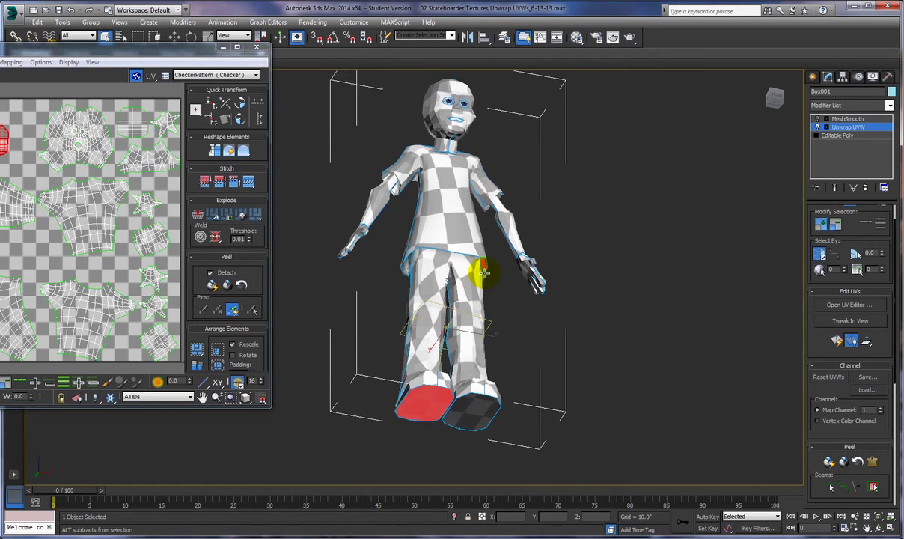
{"action": "left_click", "coordinate": [46, 159]}
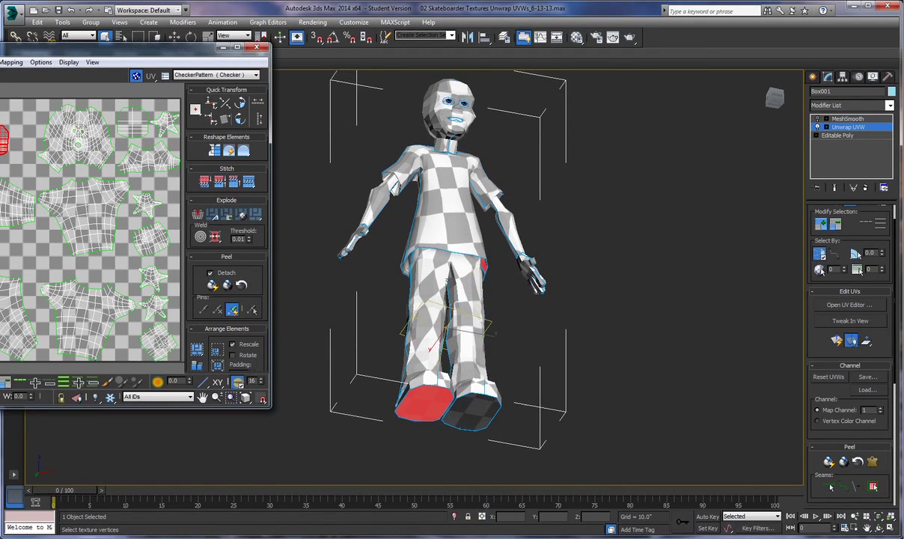
{"action": "left_click", "coordinate": [460, 272]}
{"action": "left_click", "coordinate": [426, 240]}
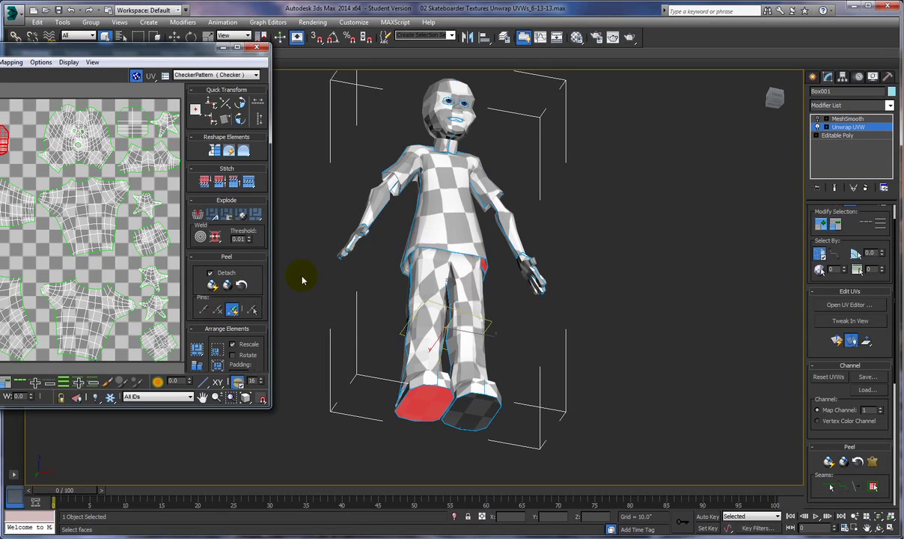
{"action": "mouse_move", "coordinate": [315, 288]}
{"action": "middle_mouse_down", "text": "alt"}
{"action": "mouse_move", "coordinate": [322, 296]}
{"action": "mouse_move", "coordinate": [317, 291]}
{"action": "middle_mouse_up", "text": "alt"}
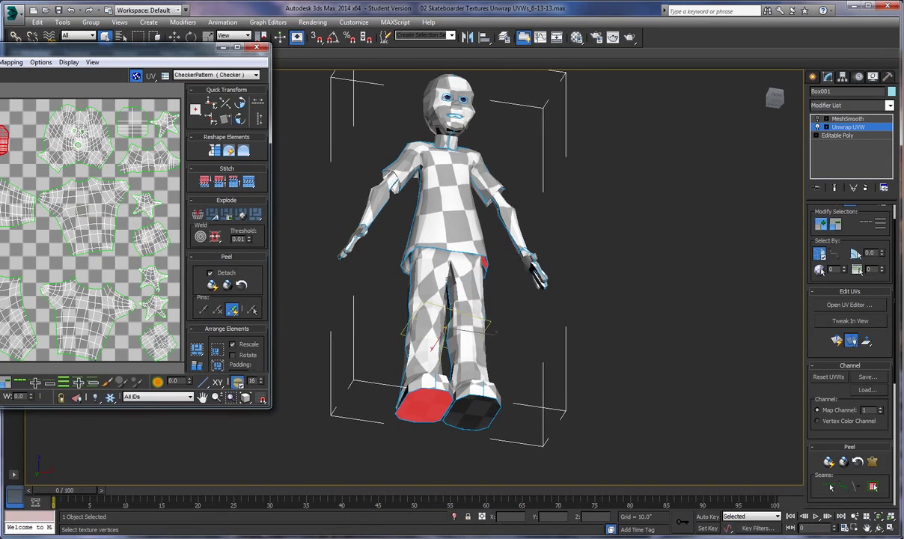
Select a star-shaped UV shell of the right hand, then one of the left hand, and locate each on the character.
{"action": "middle_click_drag", "start_coordinate": [27, 154], "coordinate": [2, 159]}
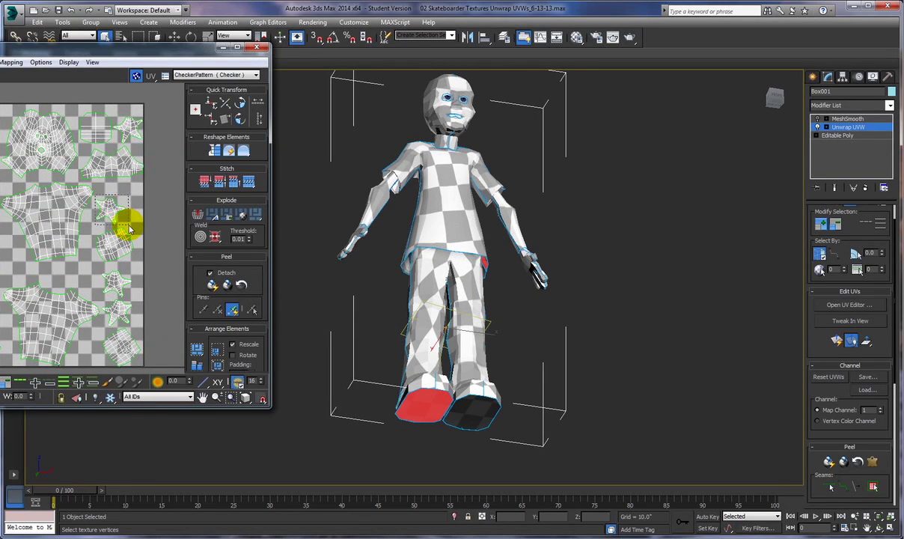
{"action": "left_click", "coordinate": [123, 217]}
{"action": "mouse_move", "coordinate": [365, 281]}
{"action": "middle_mouse_down", "text": "alt"}
{"action": "mouse_move", "coordinate": [322, 270]}
{"action": "mouse_move", "coordinate": [319, 278]}
{"action": "mouse_move", "coordinate": [362, 285]}
{"action": "middle_mouse_up", "text": "alt"}
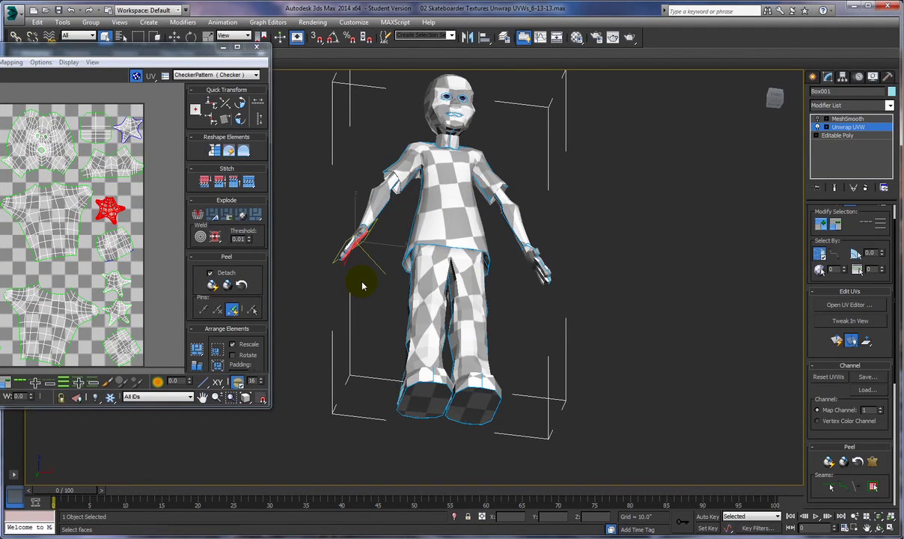
{"action": "left_click_drag", "start_coordinate": [97, 266], "coordinate": [127, 293]}
{"action": "middle_click_drag", "start_coordinate": [540, 293], "coordinate": [494, 293], "text": "alt"}
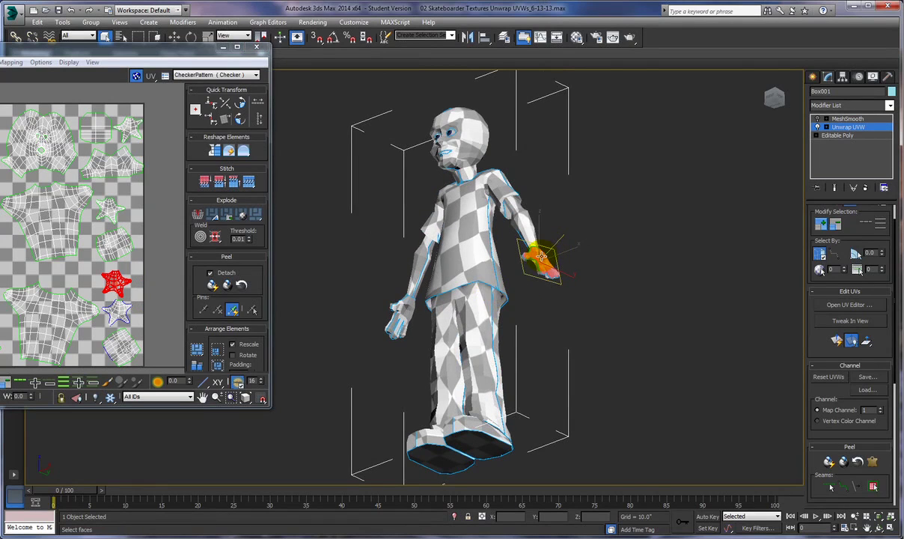
{"action": "middle_click_drag", "start_coordinate": [541, 256], "coordinate": [576, 258], "text": "alt"}
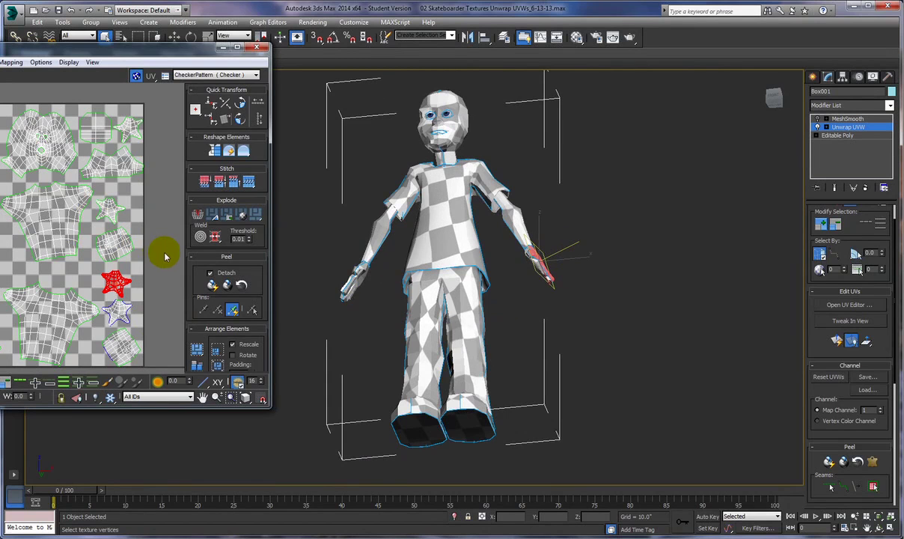
Select the left arm's UV shell, then the right arm's, and compare their checker squares on the character.
{"action": "scroll", "coordinate": [166, 256], "scroll_direction": "down", "scroll_amount": 3}
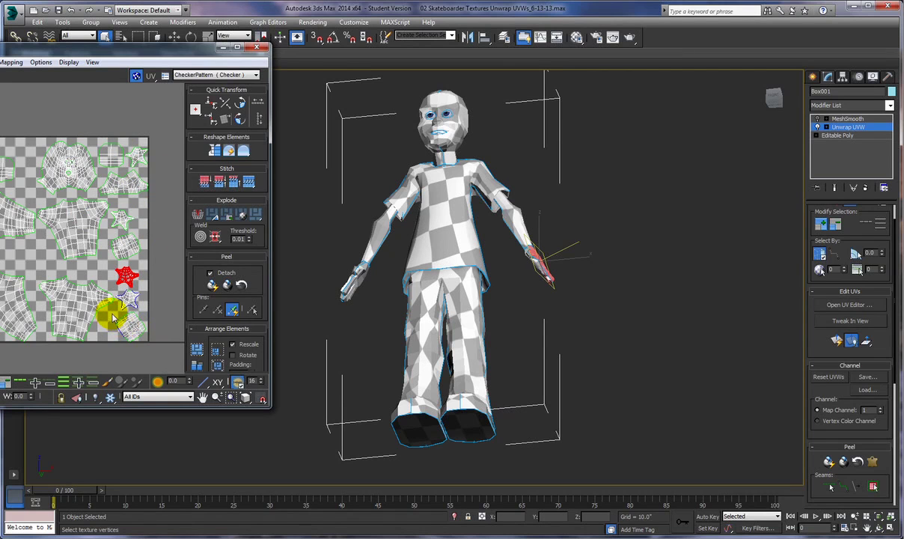
{"action": "left_click_drag", "start_coordinate": [129, 320], "coordinate": [159, 350]}
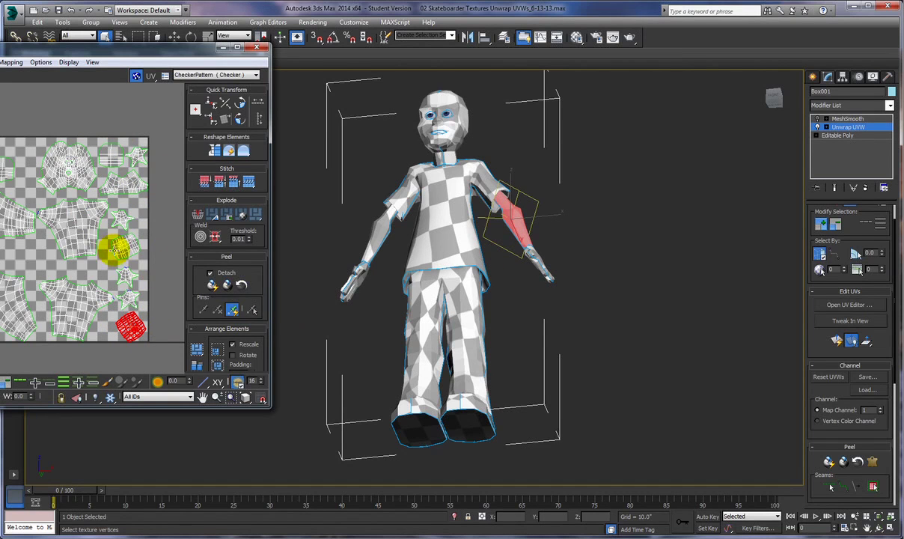
{"action": "scroll", "coordinate": [129, 299], "scroll_direction": "up", "scroll_amount": 3}
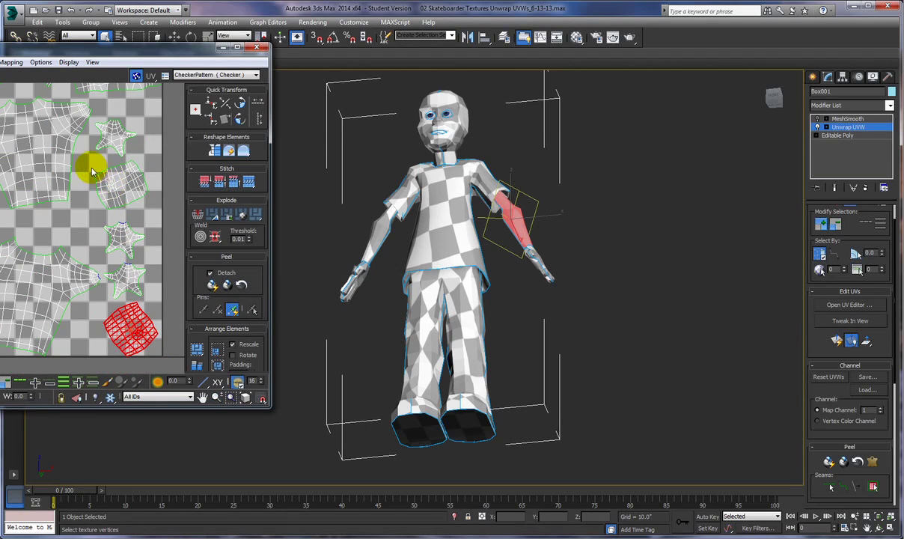
{"action": "left_click", "coordinate": [128, 174]}
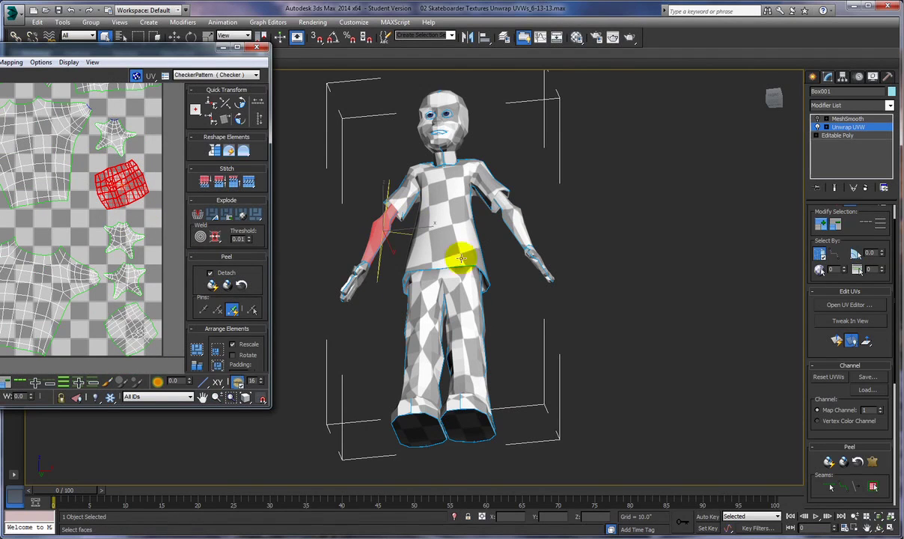
{"action": "middle_click_drag", "start_coordinate": [523, 285], "coordinate": [582, 301], "text": "alt"}
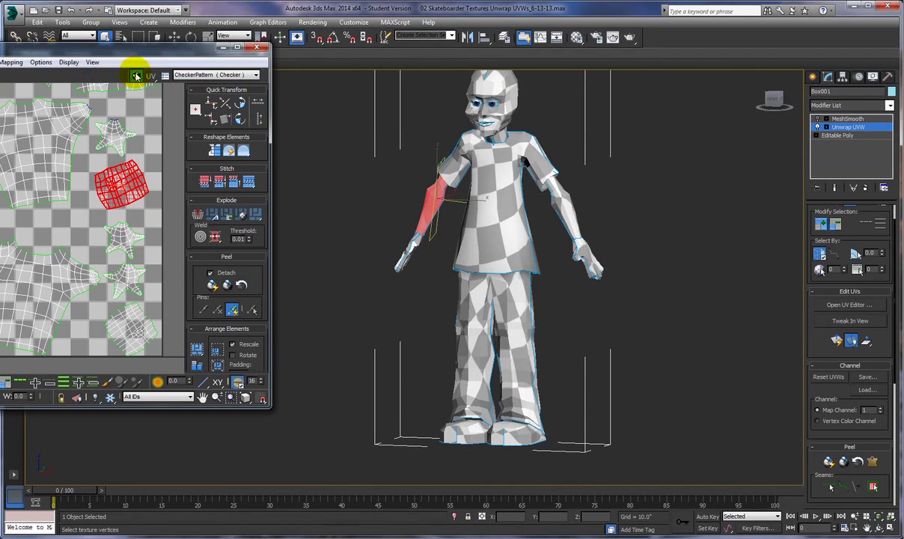
Show Map #4 (Checker) as the UV editor's background texture and clear the right arm's selection.
{"action": "left_click", "coordinate": [211, 75]}
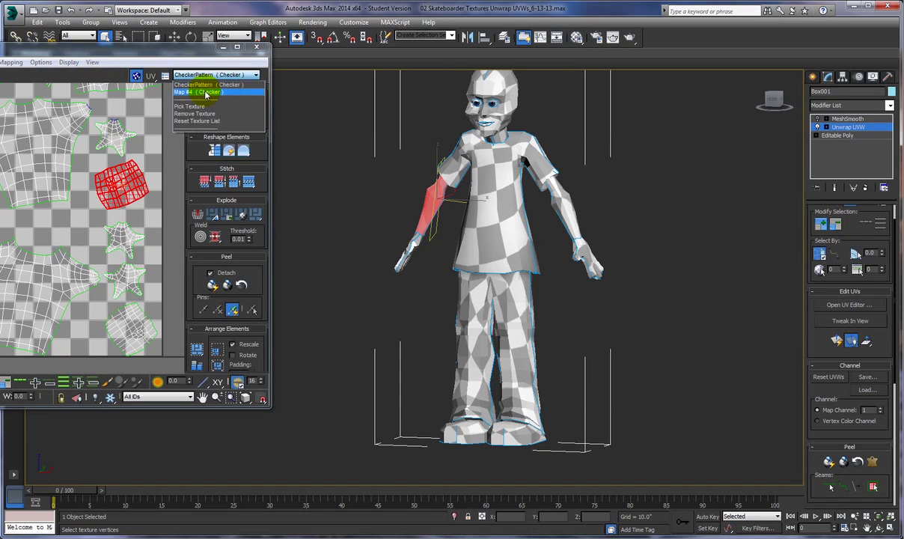
{"action": "left_click", "coordinate": [205, 92]}
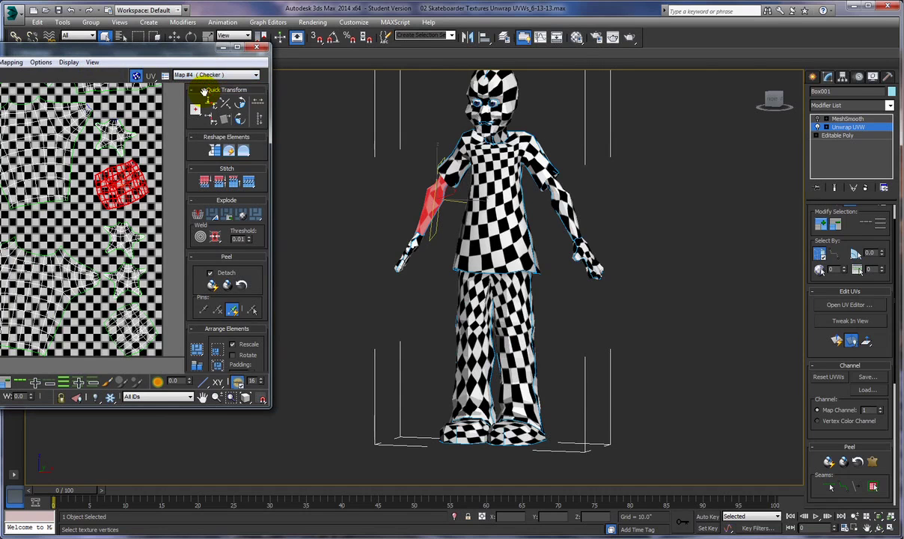
{"action": "left_click", "coordinate": [620, 395]}
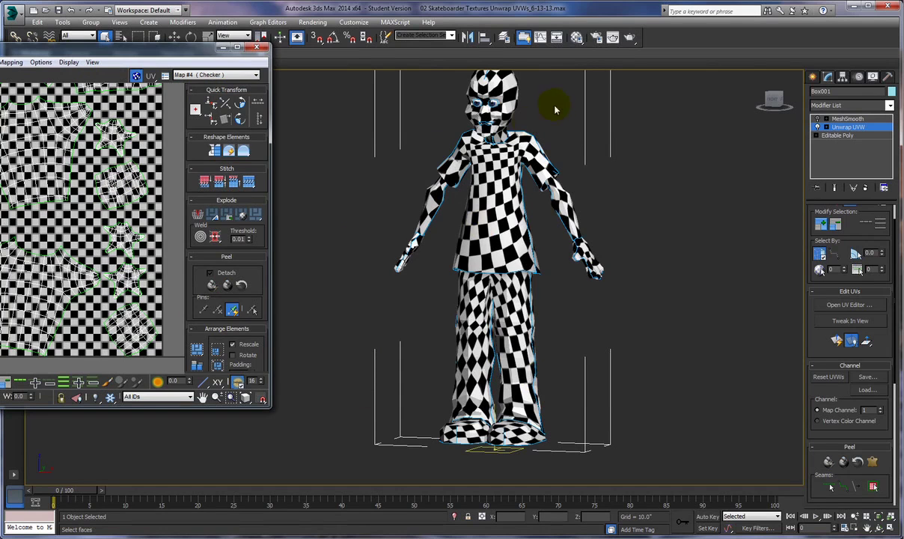
Open the Material Editor at the checker map's settings and close the UV editor.
{"action": "left_click", "coordinate": [575, 38]}
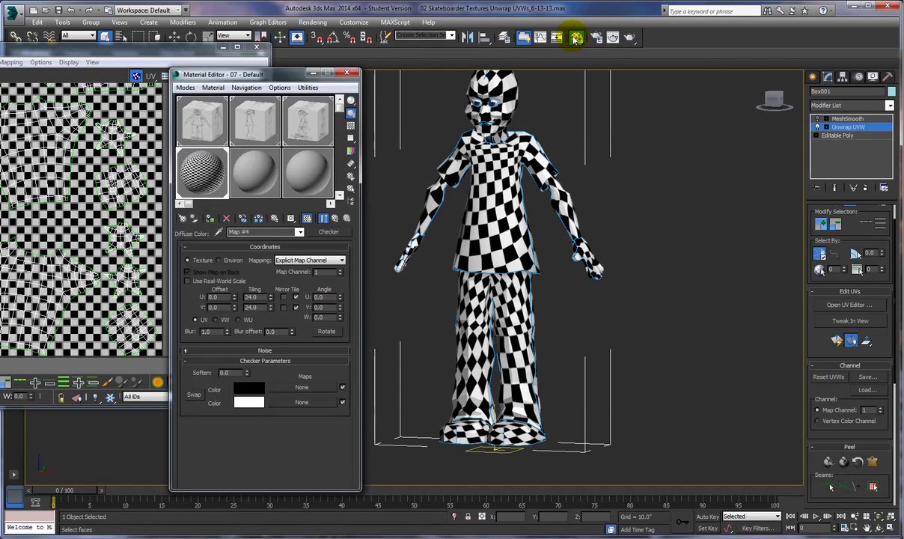
{"action": "left_click", "coordinate": [154, 190]}
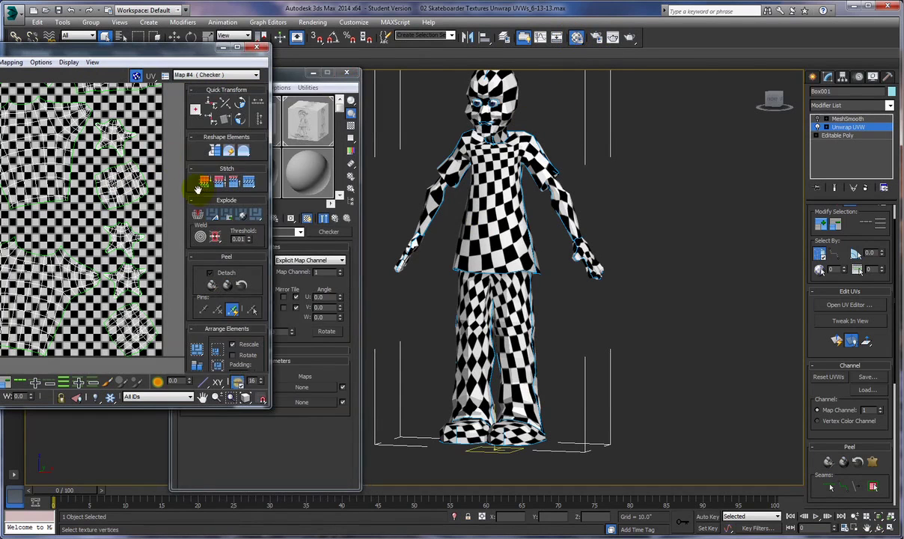
{"action": "left_click", "coordinate": [575, 42]}
{"action": "left_click", "coordinate": [575, 42]}
{"action": "left_click", "coordinate": [75, 120]}
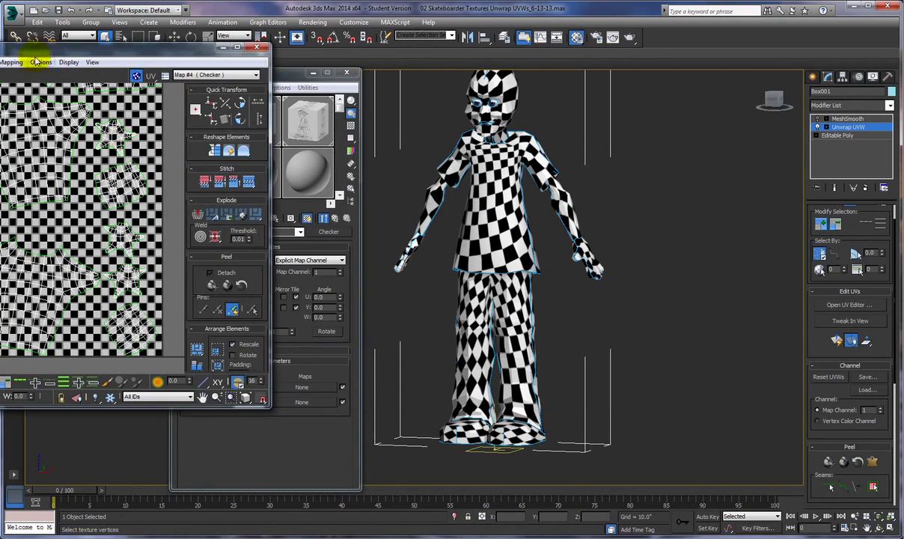
{"action": "left_click", "coordinate": [256, 46]}
{"action": "left_click", "coordinate": [203, 187]}
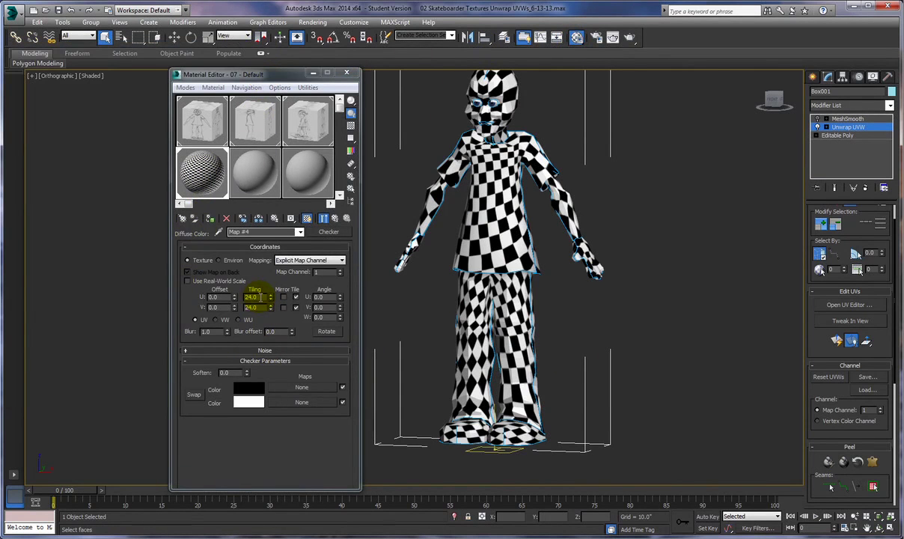
Set the checker map's U and V tiling to 16.0 and close the Material Editor.
{"action": "left_click_drag", "start_coordinate": [260, 297], "coordinate": [242, 294]}
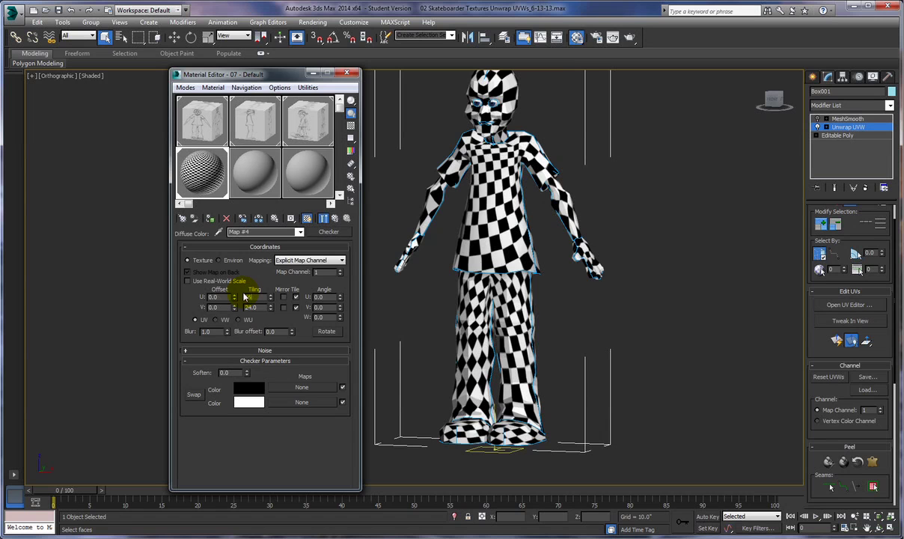
{"action": "key", "text": "Tab"}
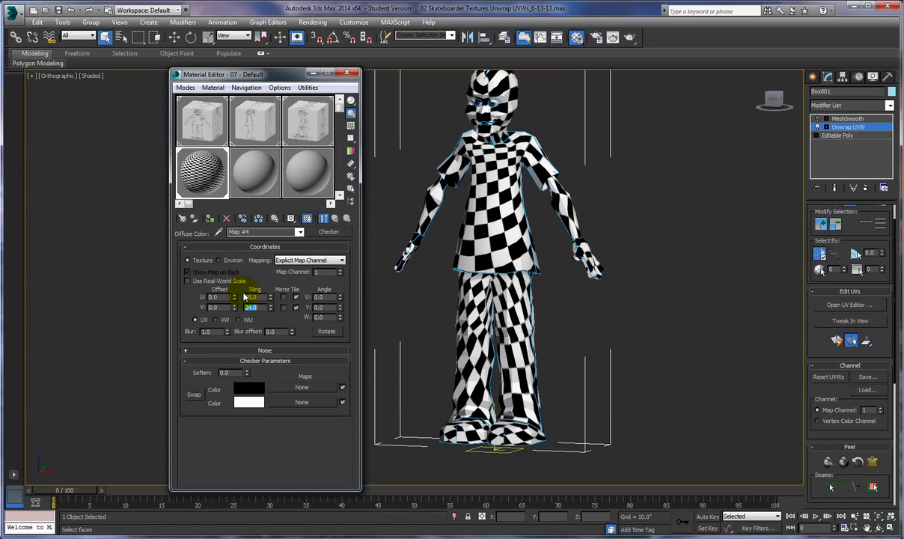
{"action": "key", "text": "Return"}
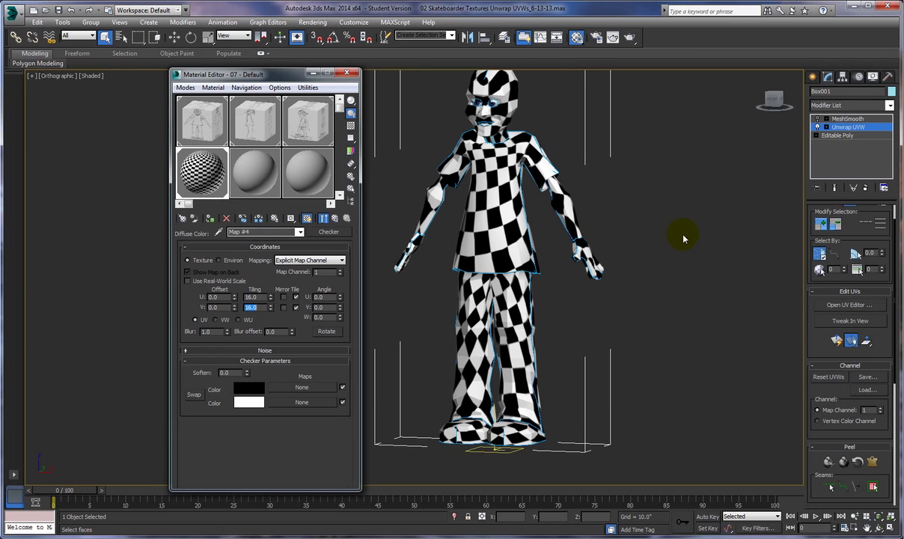
{"action": "left_click", "coordinate": [346, 71]}
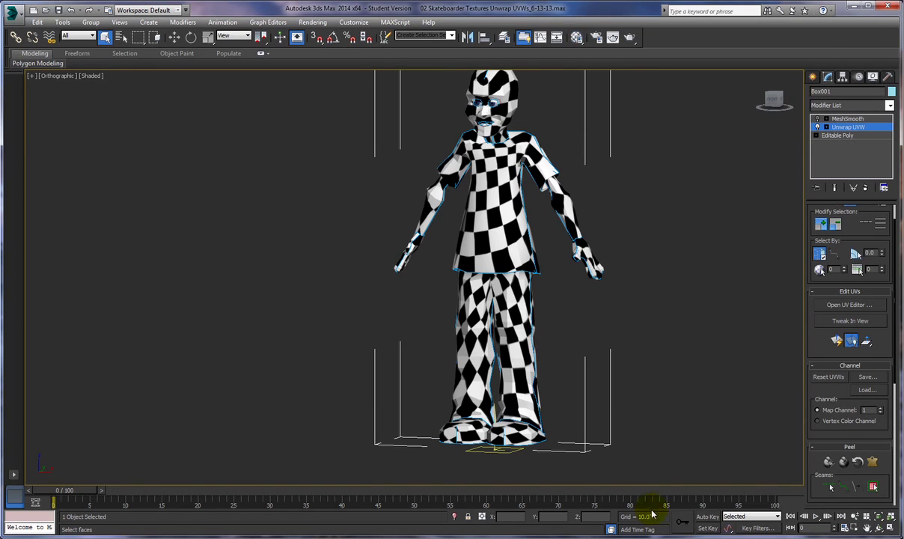